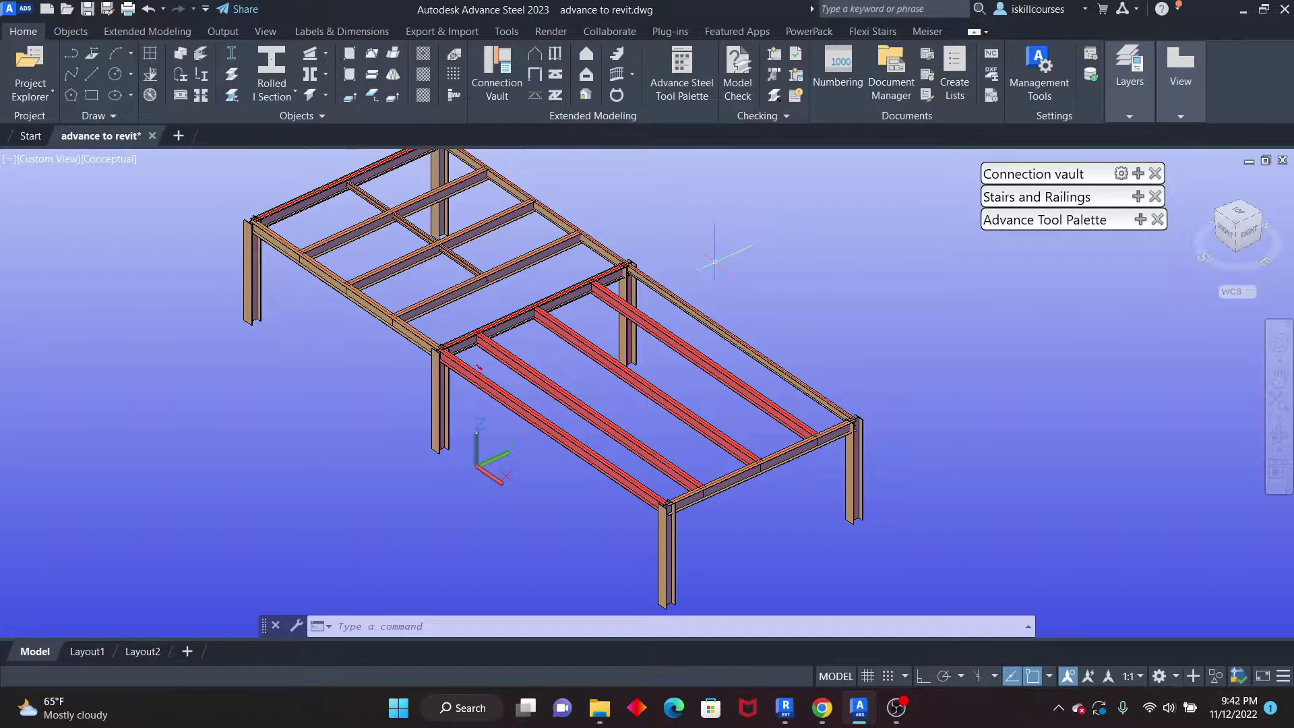
Examine the two-bay steel frame, checking its column bases and the overall layout of beams and columns
{"action": "scroll", "coordinate": [714, 261], "scroll_direction": "down", "scroll_amount": 4}
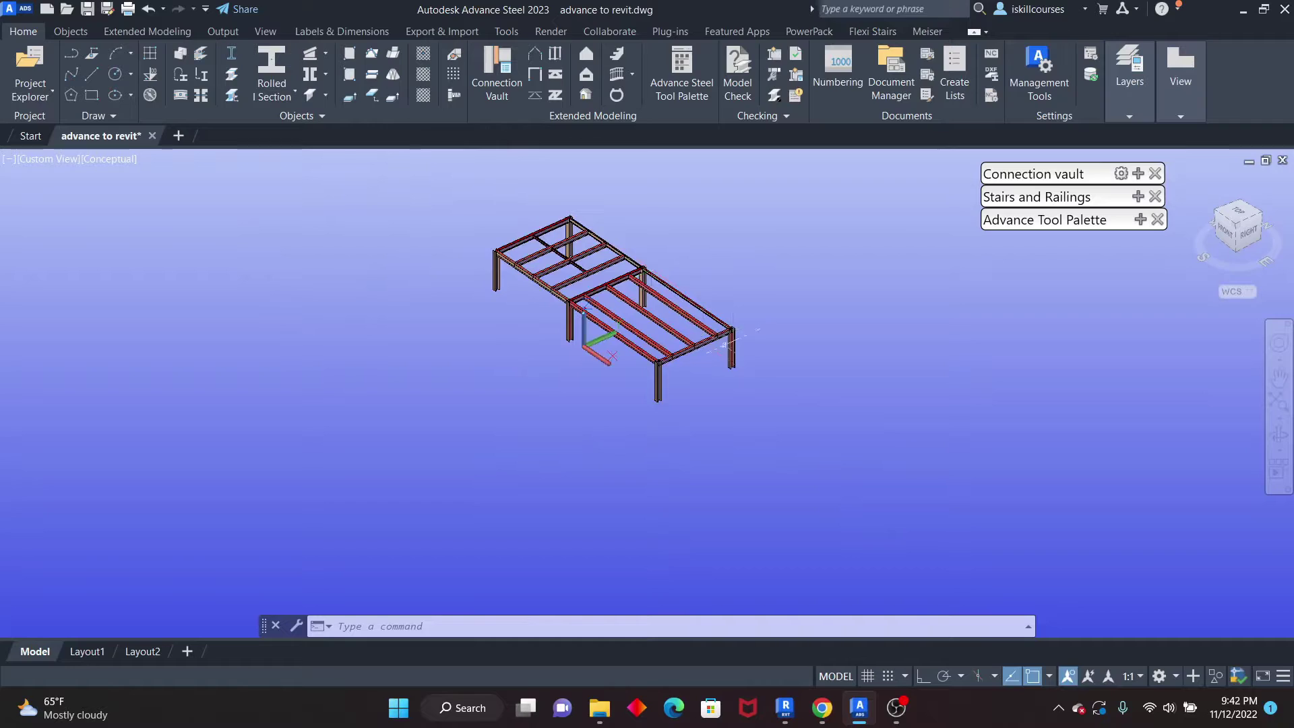
{"action": "scroll", "coordinate": [607, 337], "scroll_direction": "up", "scroll_amount": 5}
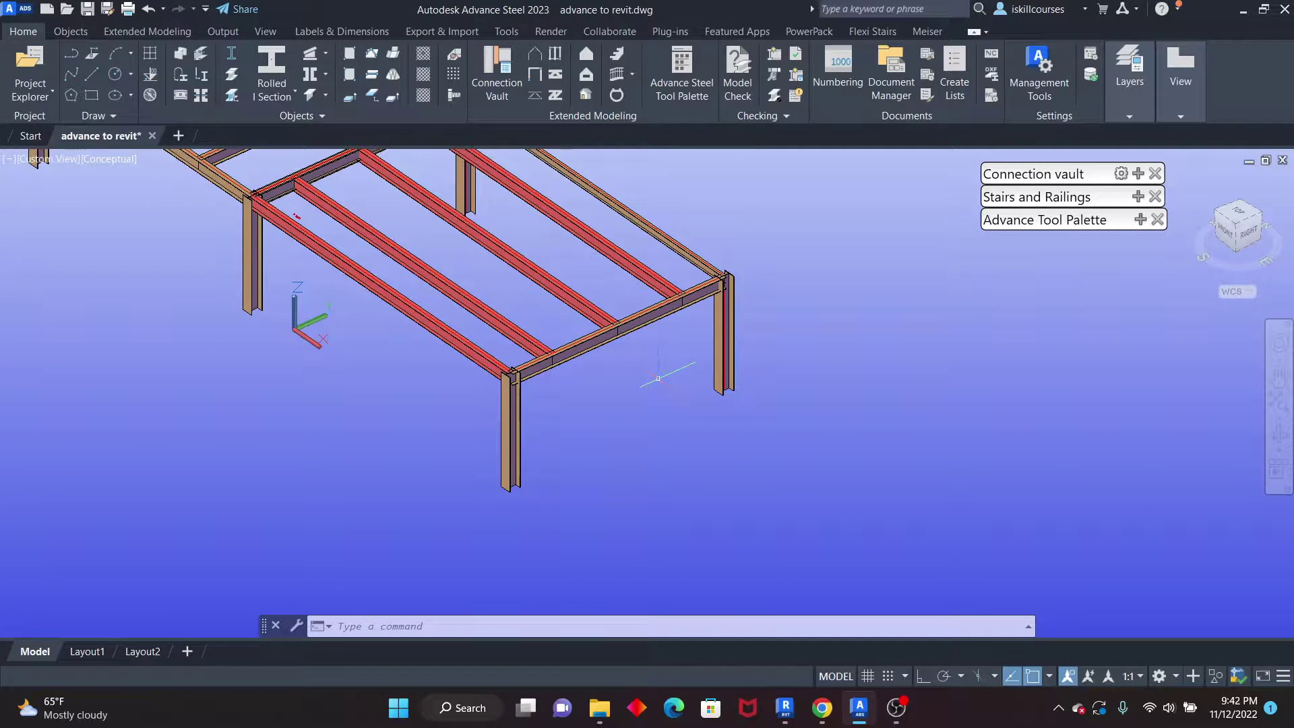
{"action": "scroll", "coordinate": [650, 388], "scroll_direction": "down", "scroll_amount": 4}
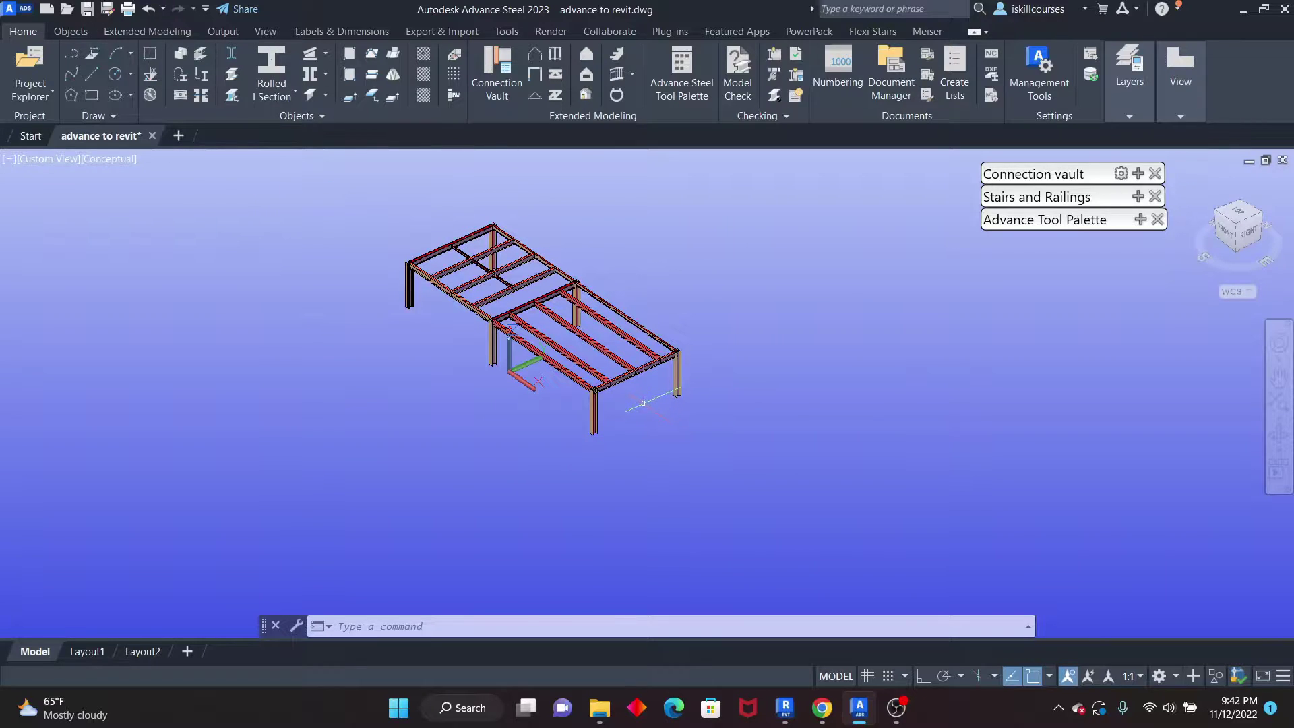
{"action": "scroll", "coordinate": [621, 419], "scroll_direction": "up", "scroll_amount": 3}
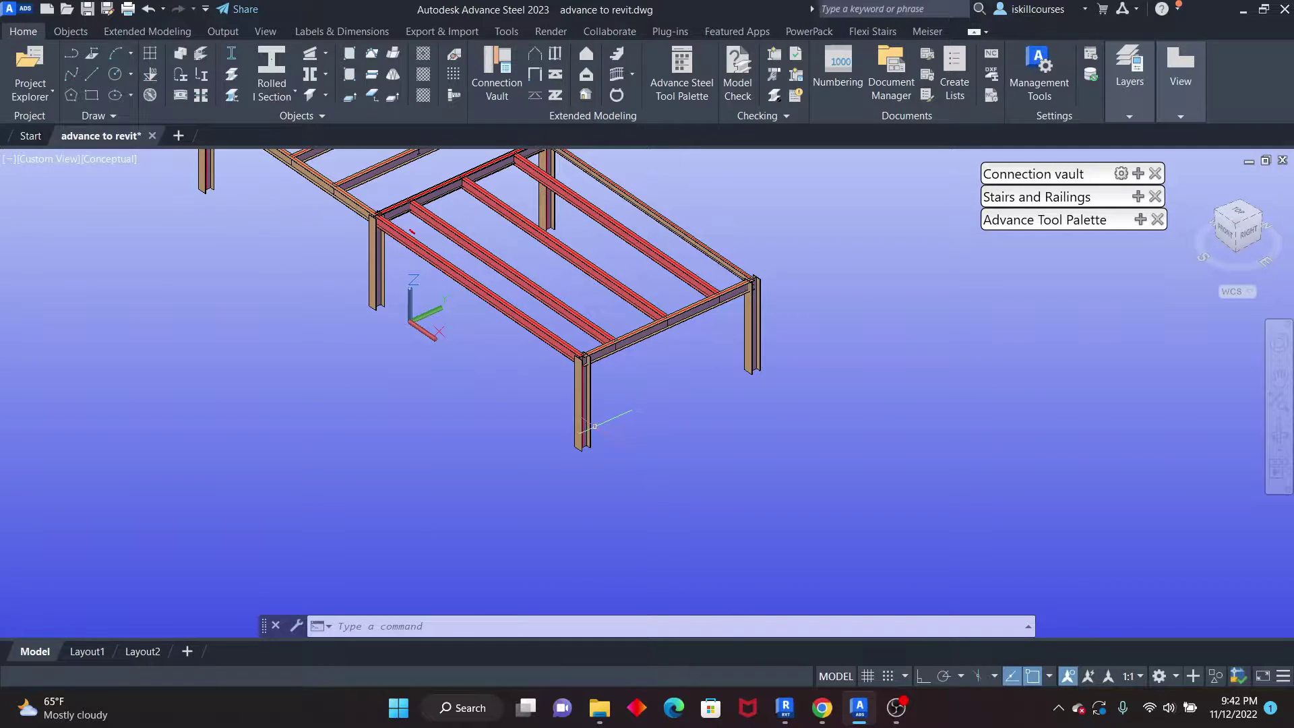
{"action": "left_click", "coordinate": [590, 426]}
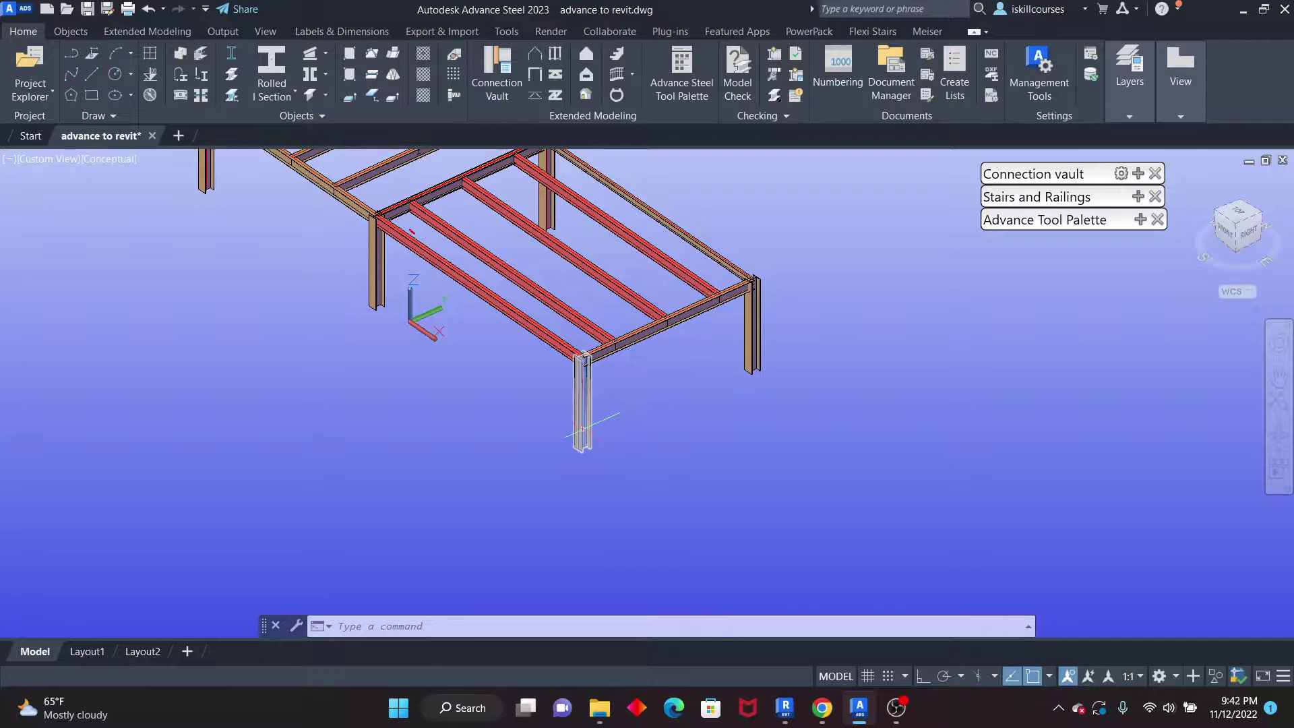
{"action": "scroll", "coordinate": [573, 432], "scroll_direction": "down", "scroll_amount": 4}
{"action": "scroll", "coordinate": [548, 433], "scroll_direction": "up", "scroll_amount": 4}
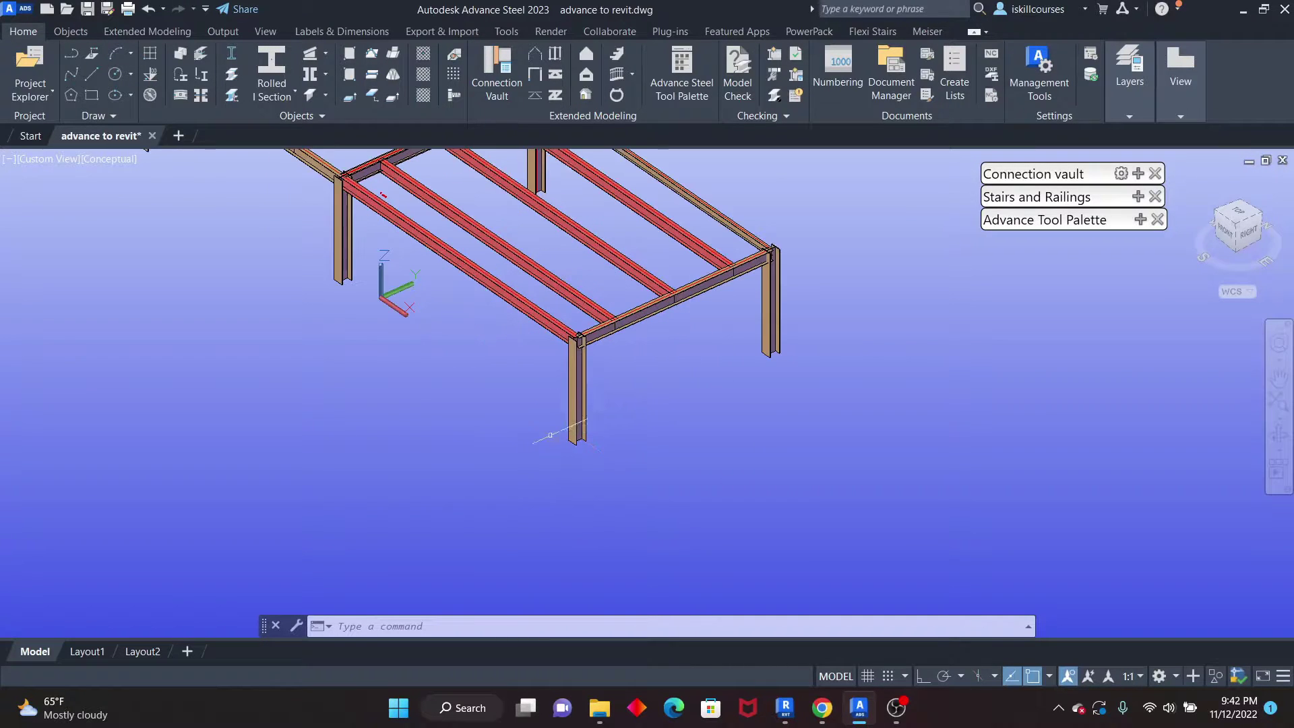
{"action": "scroll", "coordinate": [532, 417], "scroll_direction": "down", "scroll_amount": 4}
{"action": "scroll", "coordinate": [434, 385], "scroll_direction": "up", "scroll_amount": 4}
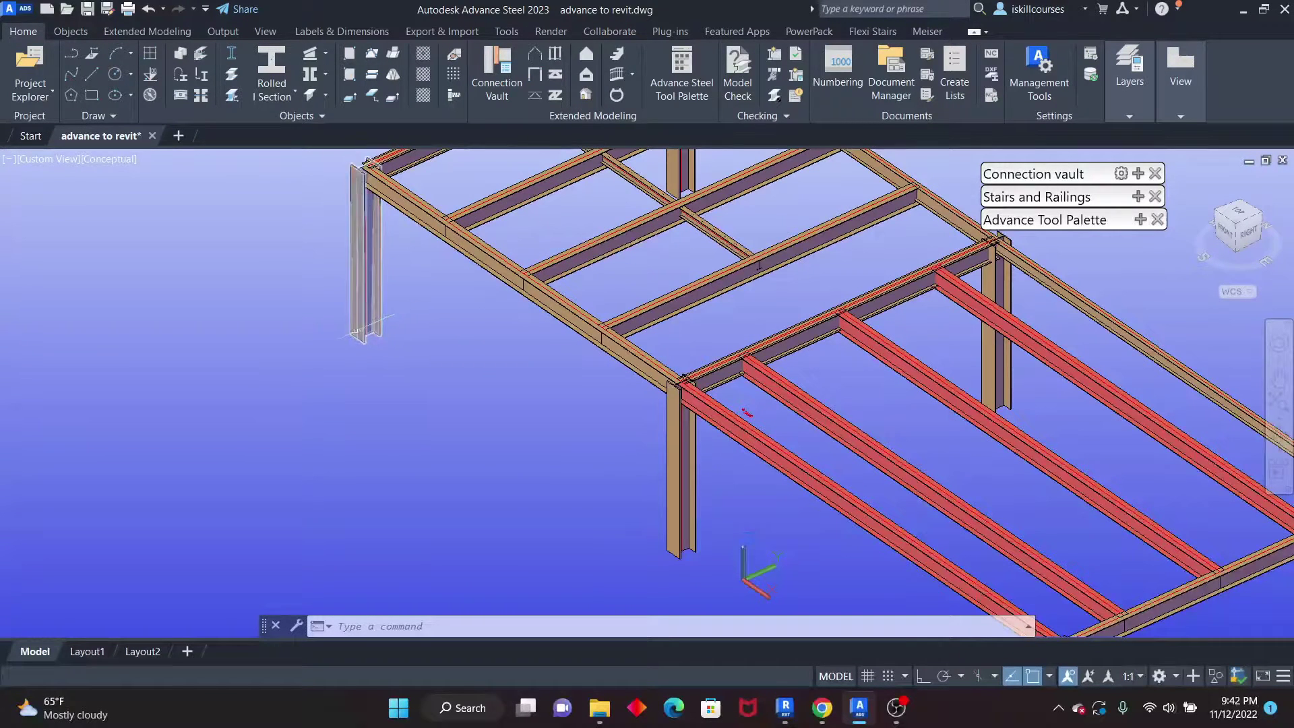
{"action": "scroll", "coordinate": [431, 391], "scroll_direction": "down", "scroll_amount": 4}
{"action": "scroll", "coordinate": [589, 426], "scroll_direction": "up", "scroll_amount": 3}
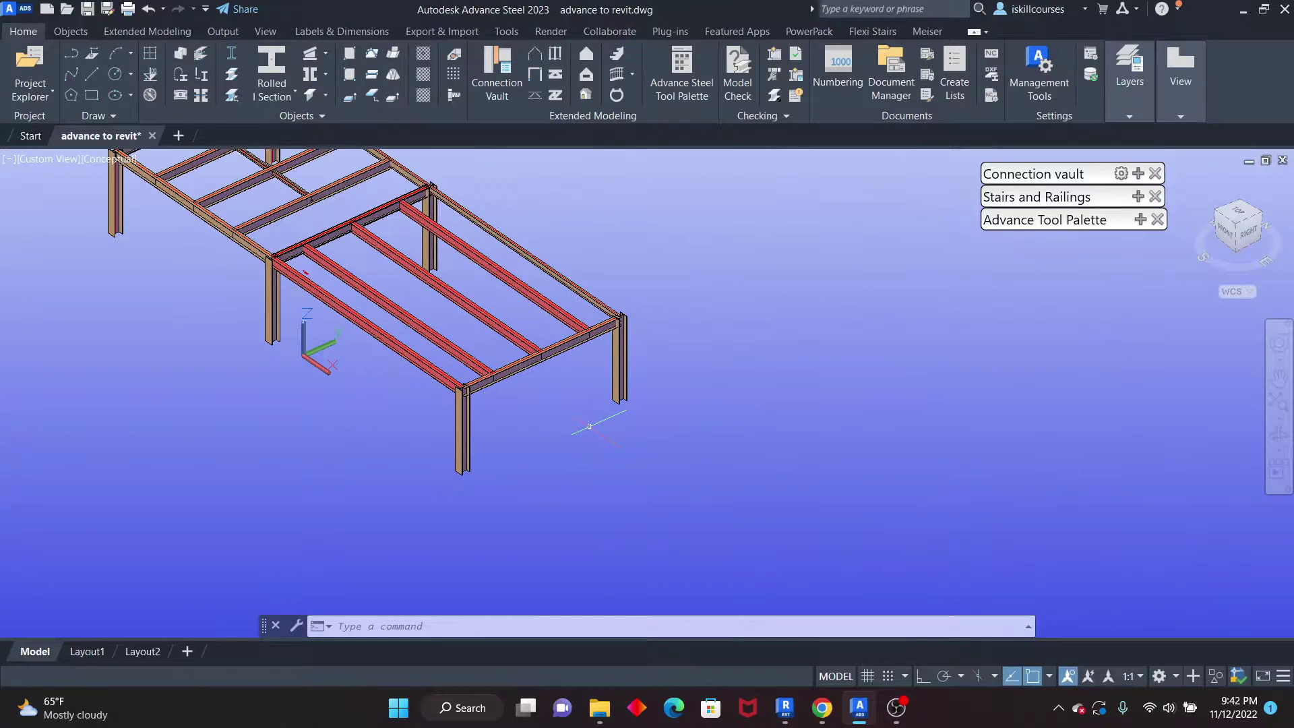
{"action": "scroll", "coordinate": [590, 426], "scroll_direction": "down", "scroll_amount": 2}
{"action": "scroll", "coordinate": [519, 384], "scroll_direction": "up", "scroll_amount": 5}
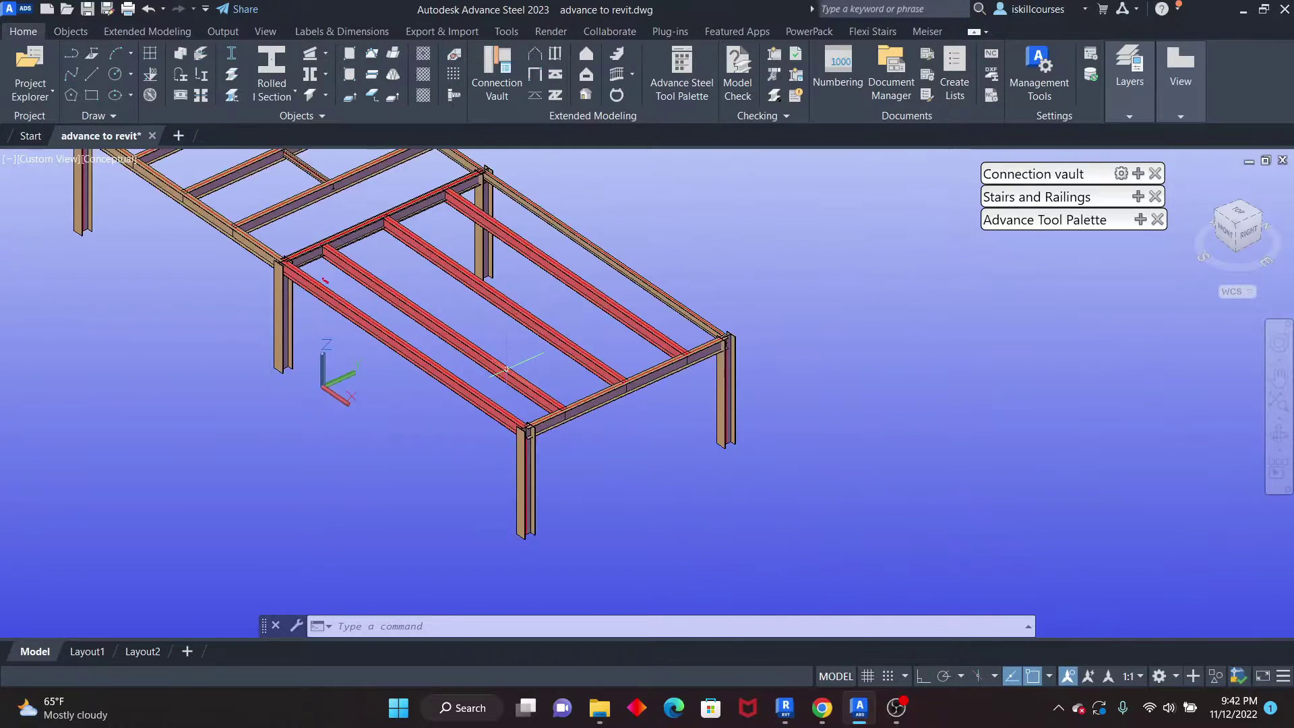
{"action": "scroll", "coordinate": [505, 368], "scroll_direction": "down", "scroll_amount": 5}
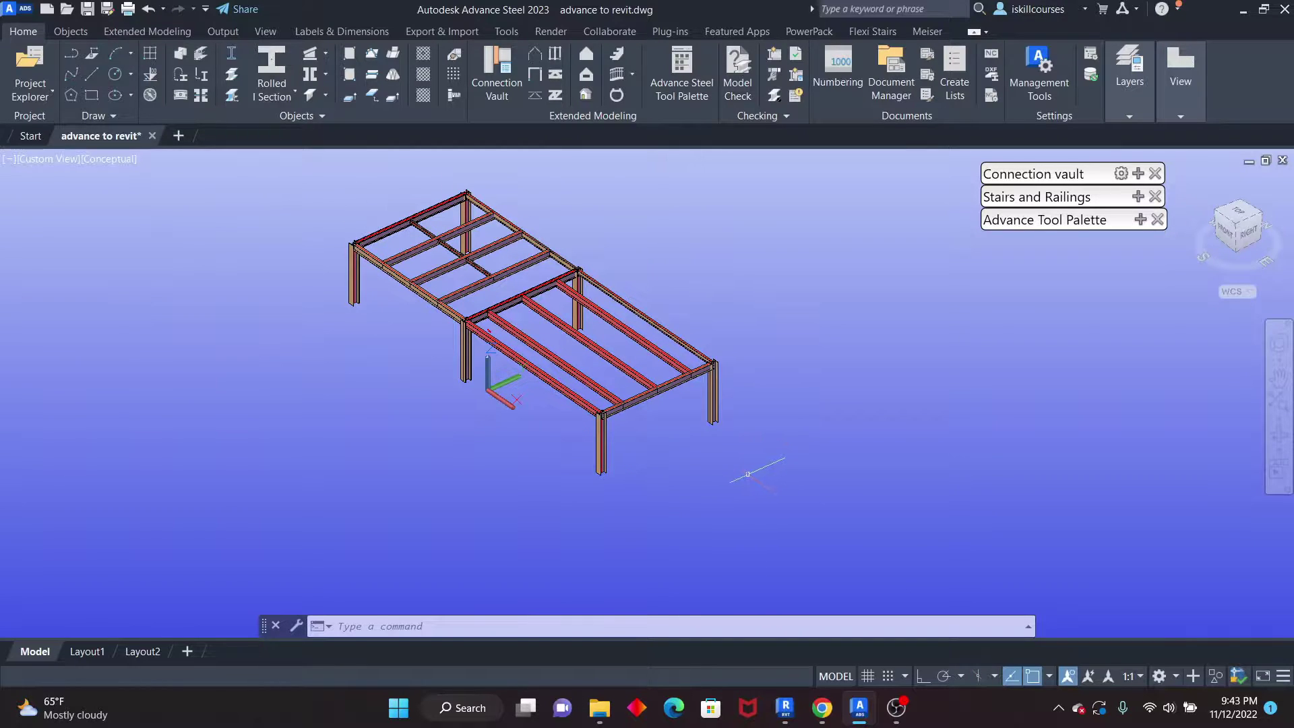
{"action": "scroll", "coordinate": [610, 296], "scroll_direction": "up", "scroll_amount": 3}
{"action": "scroll", "coordinate": [612, 300], "scroll_direction": "down", "scroll_amount": 2}
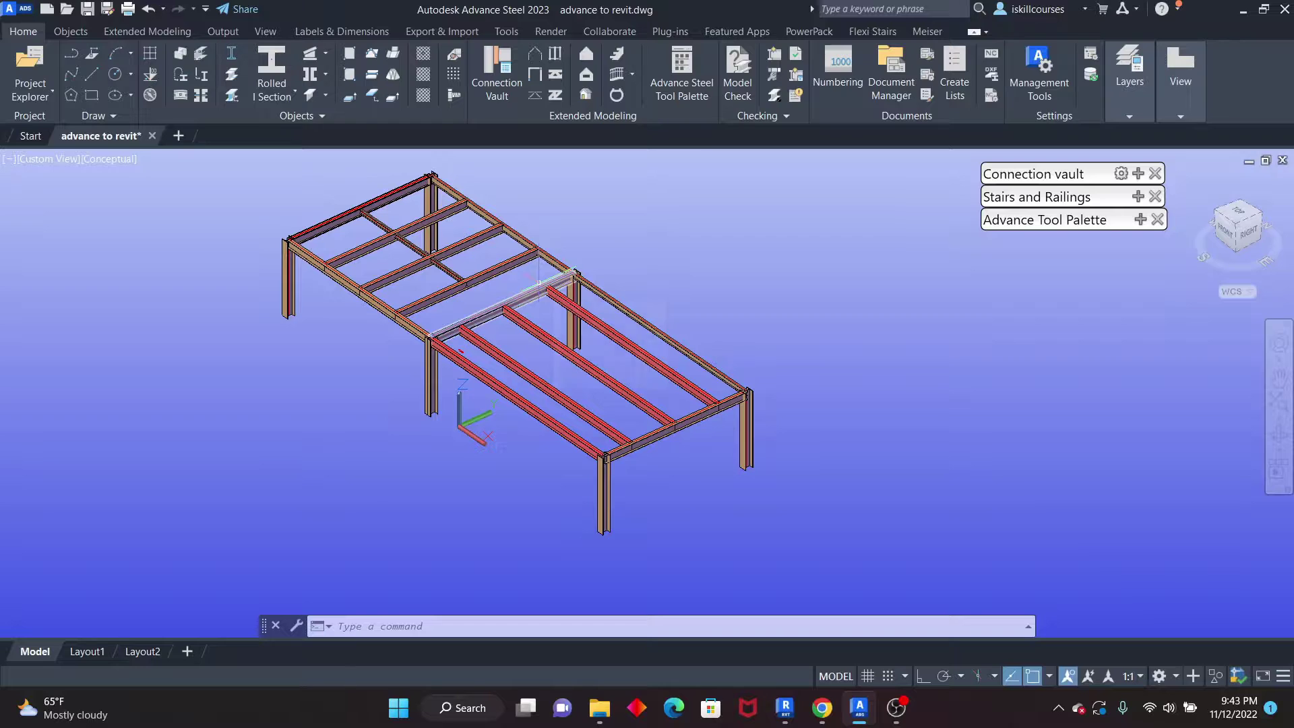
Examine where the secondary beams meet the middle and end girders and where the girders meet the columns
{"action": "mouse_move", "coordinate": [538, 280]}
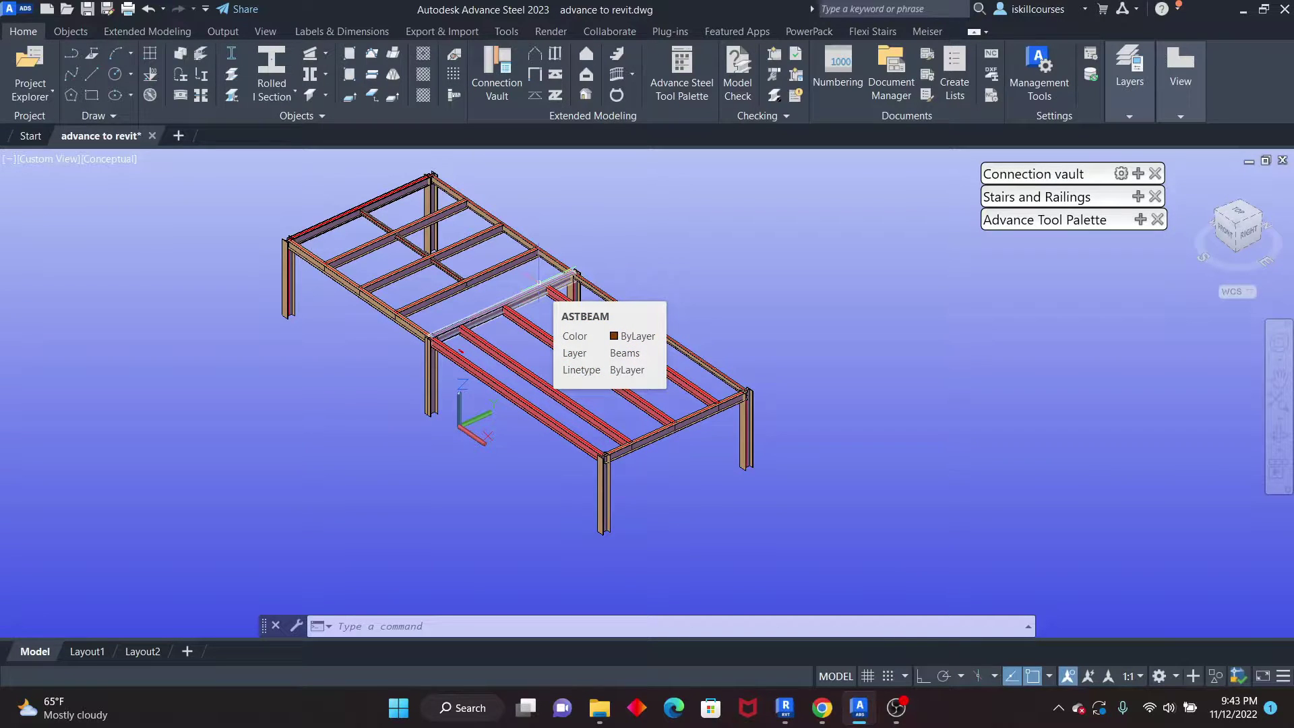
{"action": "scroll", "coordinate": [532, 303], "scroll_direction": "up", "scroll_amount": 2}
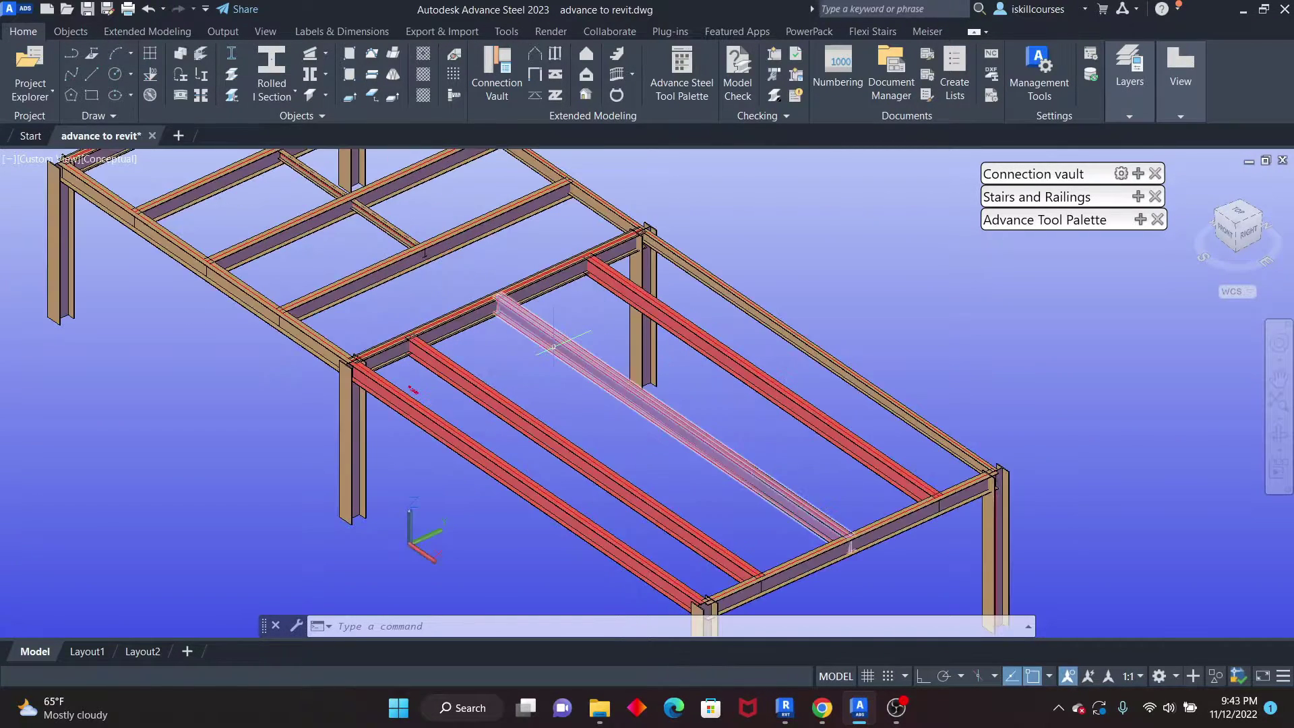
{"action": "scroll", "coordinate": [524, 329], "scroll_direction": "down", "scroll_amount": 5}
{"action": "scroll", "coordinate": [524, 329], "scroll_direction": "up", "scroll_amount": 1}
{"action": "scroll", "coordinate": [524, 323], "scroll_direction": "down", "scroll_amount": 1}
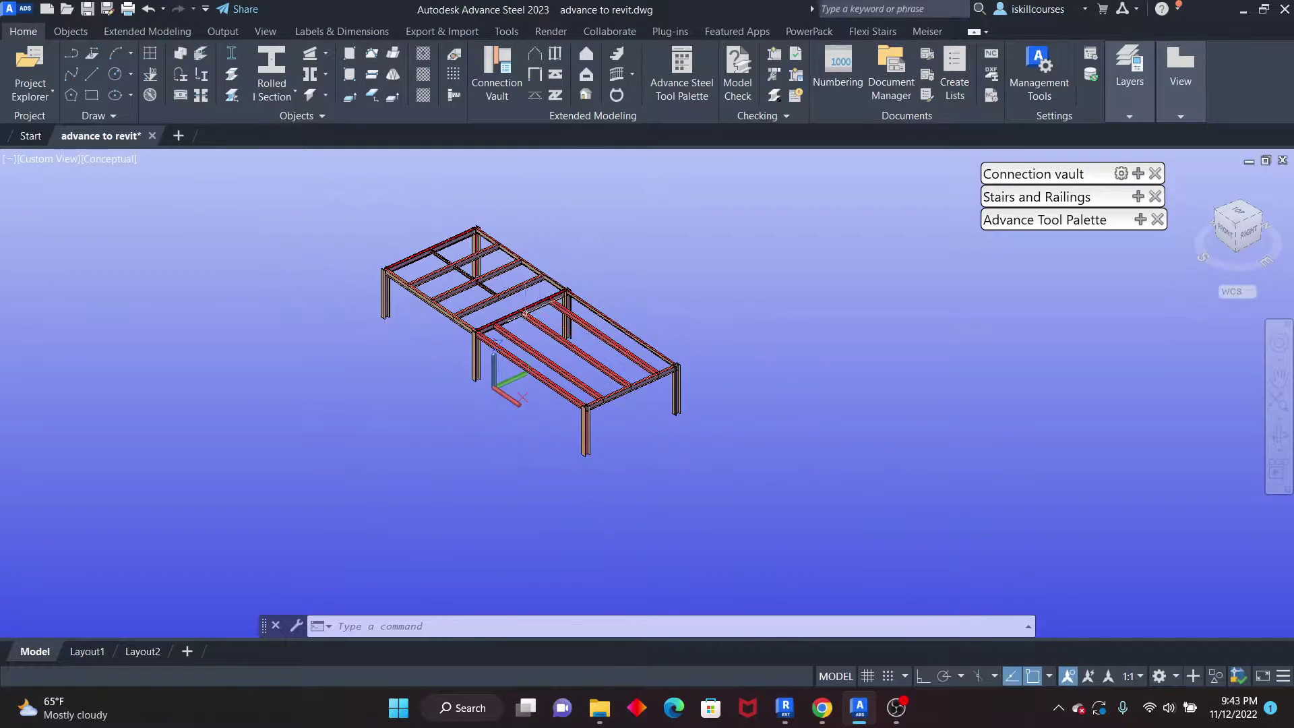
{"action": "scroll", "coordinate": [524, 317], "scroll_direction": "up", "scroll_amount": 3}
{"action": "scroll", "coordinate": [524, 314], "scroll_direction": "down", "scroll_amount": 5}
{"action": "scroll", "coordinate": [481, 308], "scroll_direction": "up", "scroll_amount": 5}
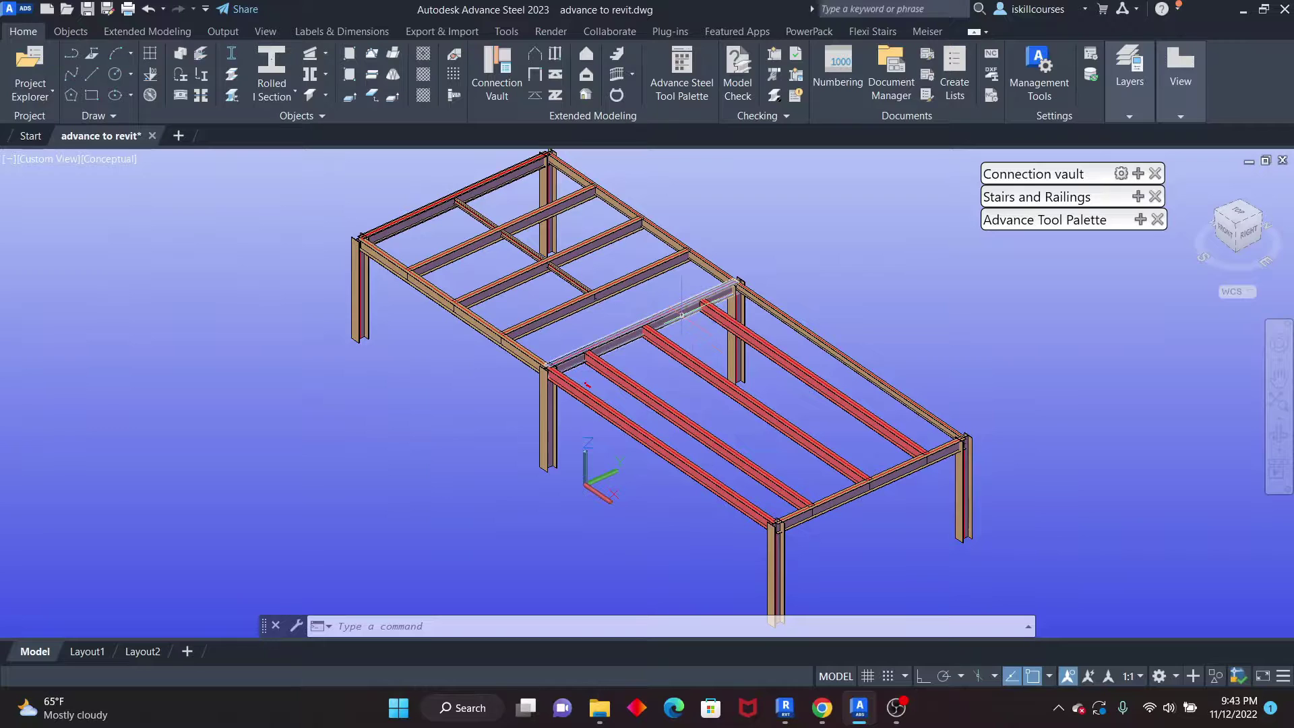
{"action": "scroll", "coordinate": [580, 314], "scroll_direction": "down", "scroll_amount": 2}
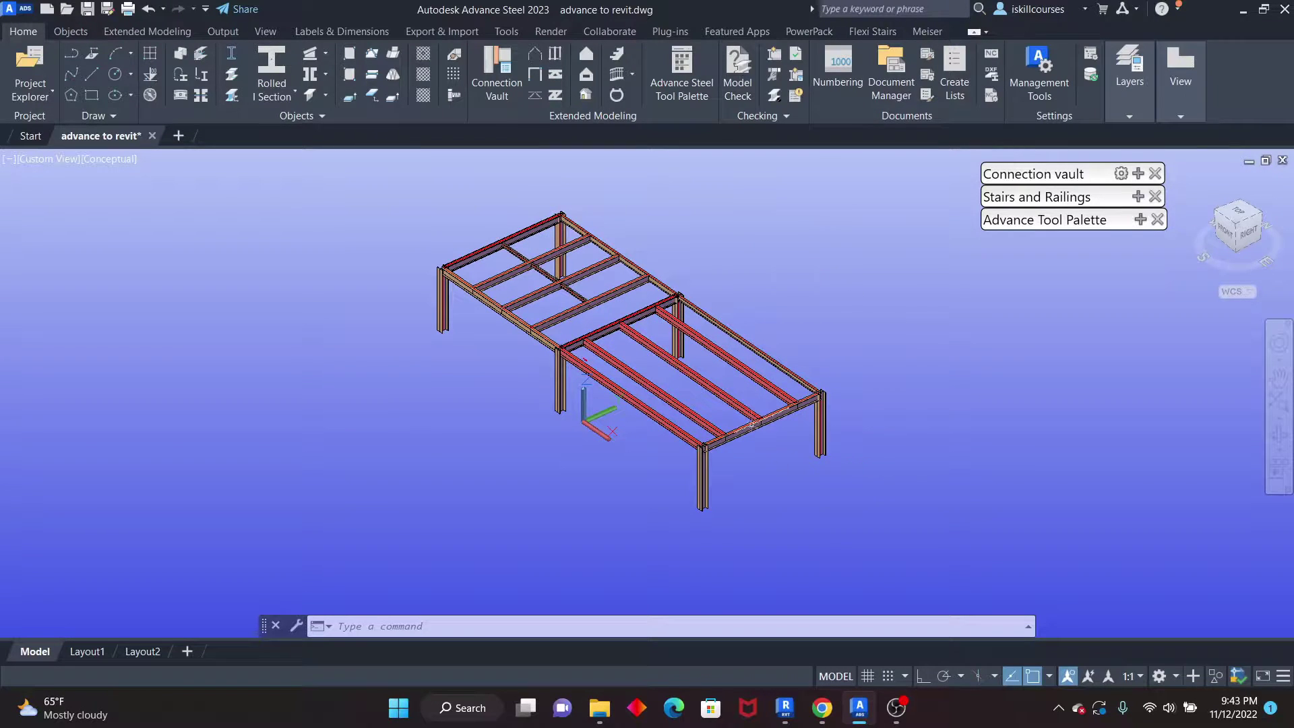
{"action": "scroll", "coordinate": [705, 341], "scroll_direction": "up", "scroll_amount": 3}
{"action": "scroll", "coordinate": [669, 396], "scroll_direction": "down", "scroll_amount": 6}
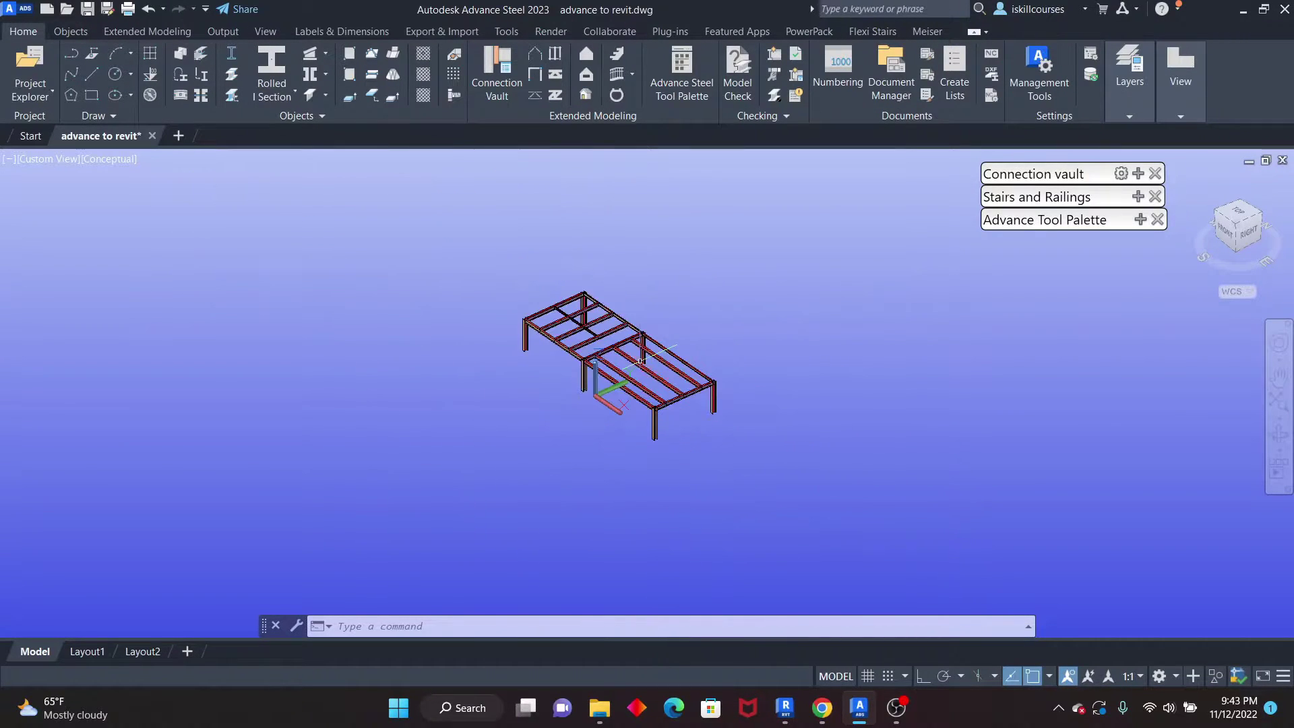
{"action": "scroll", "coordinate": [565, 278], "scroll_direction": "up", "scroll_amount": 3}
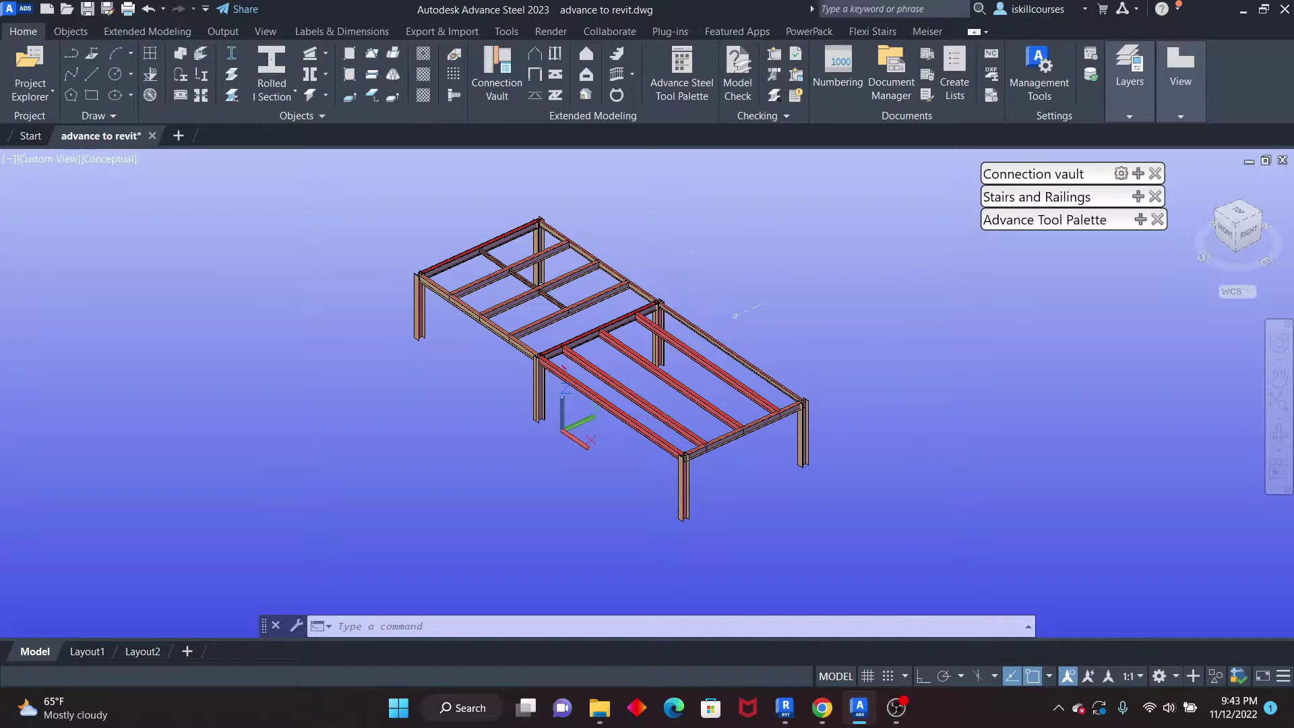
{"action": "scroll", "coordinate": [697, 382], "scroll_direction": "up", "scroll_amount": 2}
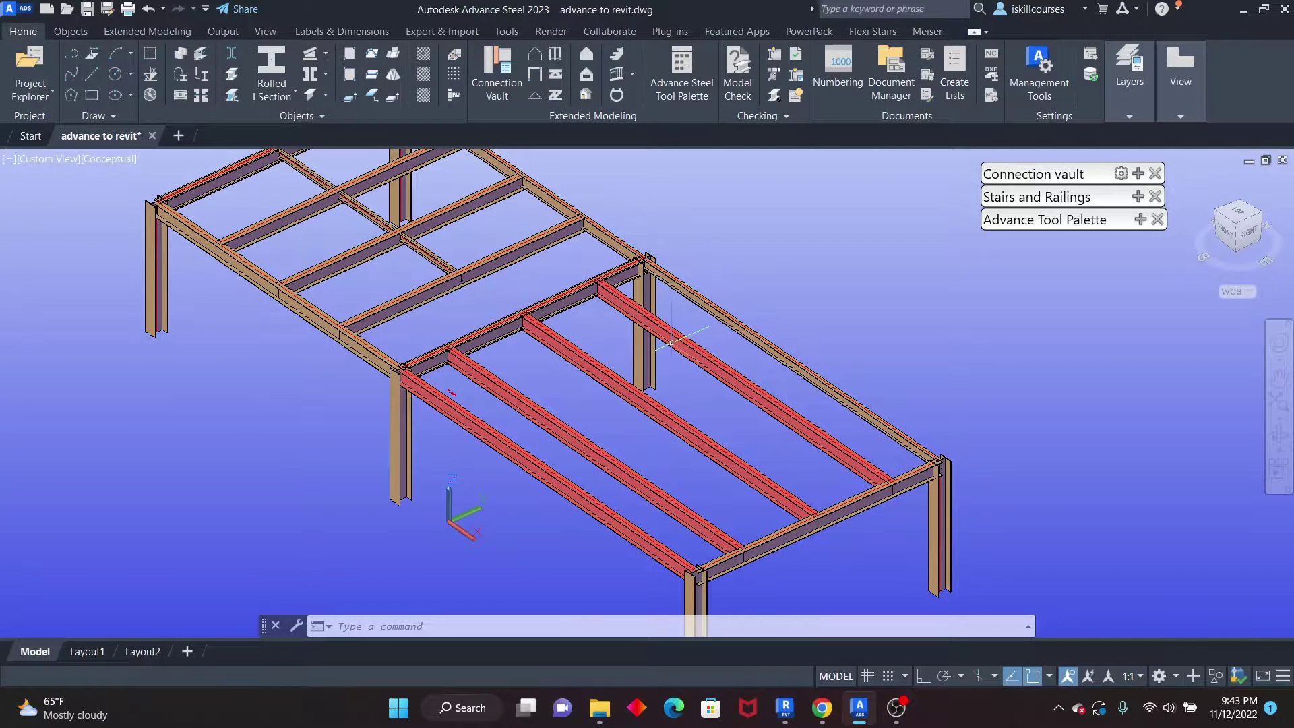
{"action": "scroll", "coordinate": [671, 342], "scroll_direction": "down", "scroll_amount": 5}
{"action": "scroll", "coordinate": [655, 237], "scroll_direction": "up", "scroll_amount": 1}
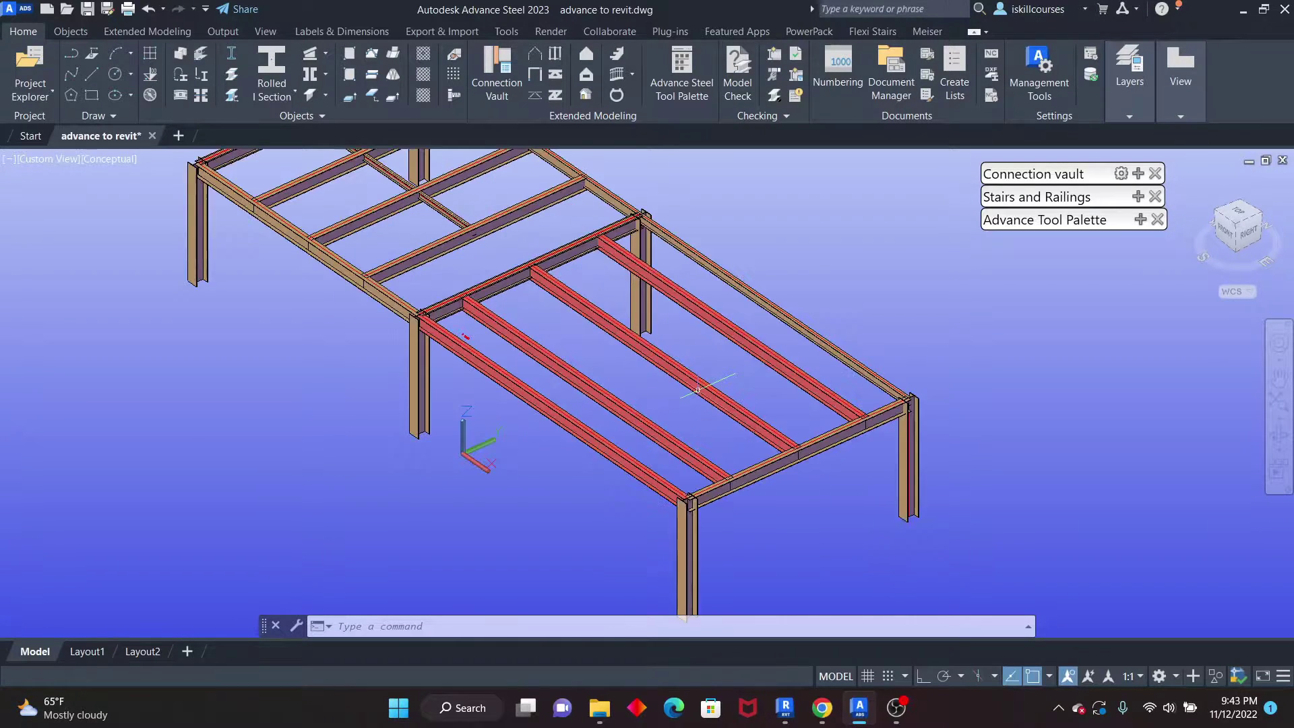
{"action": "scroll", "coordinate": [701, 386], "scroll_direction": "up", "scroll_amount": 3}
{"action": "scroll", "coordinate": [659, 389], "scroll_direction": "down", "scroll_amount": 2}
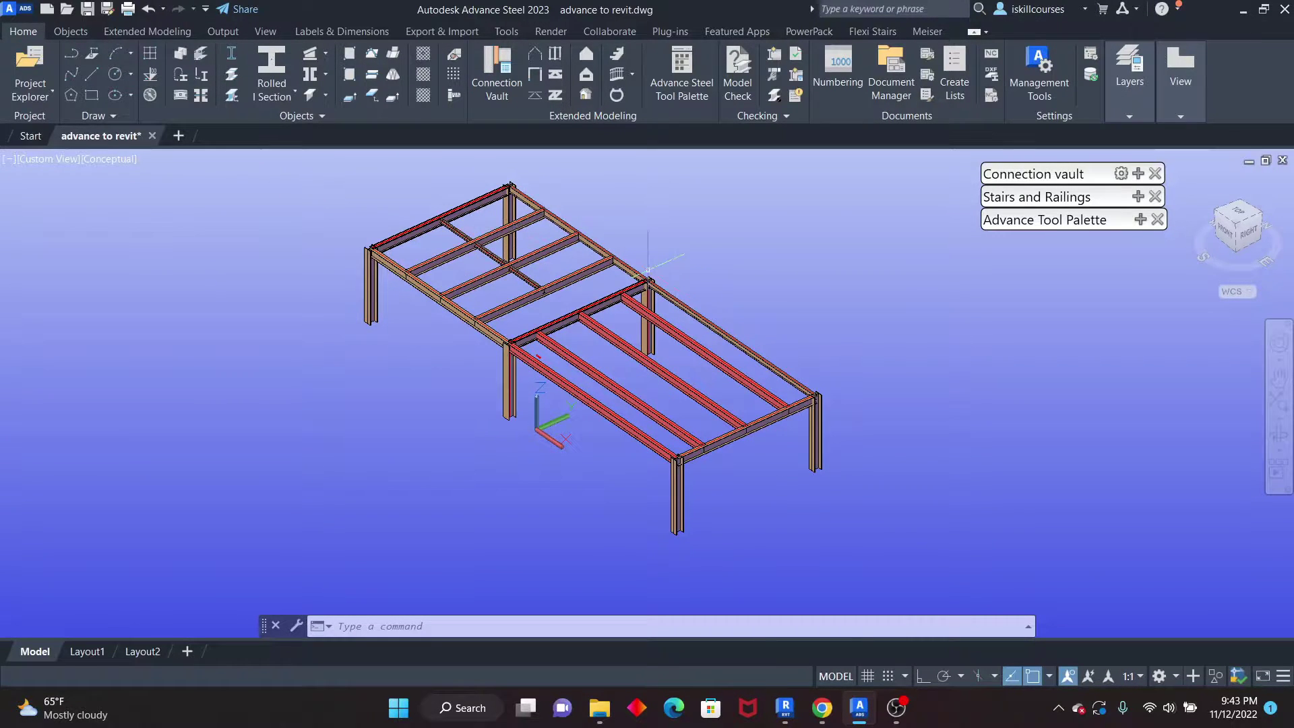
{"action": "scroll", "coordinate": [647, 269], "scroll_direction": "up", "scroll_amount": 1}
{"action": "scroll", "coordinate": [647, 270], "scroll_direction": "down", "scroll_amount": 3}
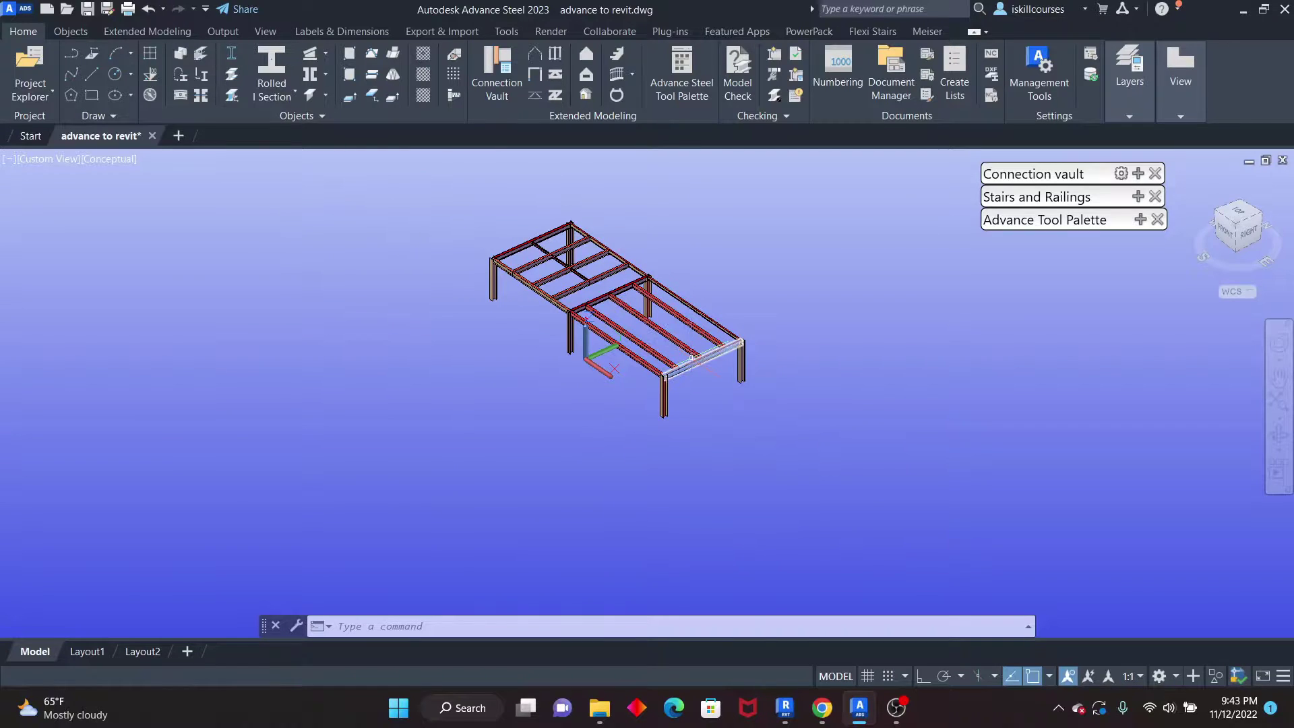
{"action": "scroll", "coordinate": [694, 360], "scroll_direction": "up", "scroll_amount": 2}
{"action": "scroll", "coordinate": [473, 298], "scroll_direction": "down", "scroll_amount": 2}
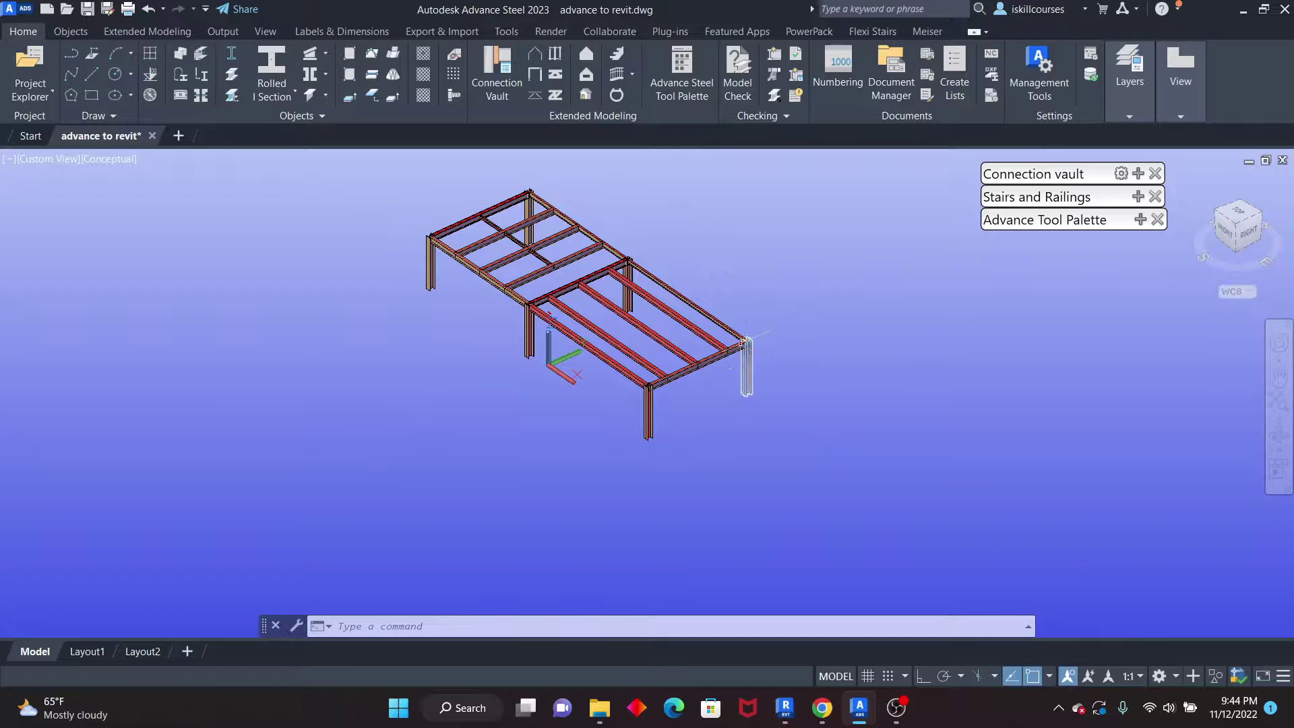
{"action": "scroll", "coordinate": [735, 361], "scroll_direction": "up", "scroll_amount": 1}
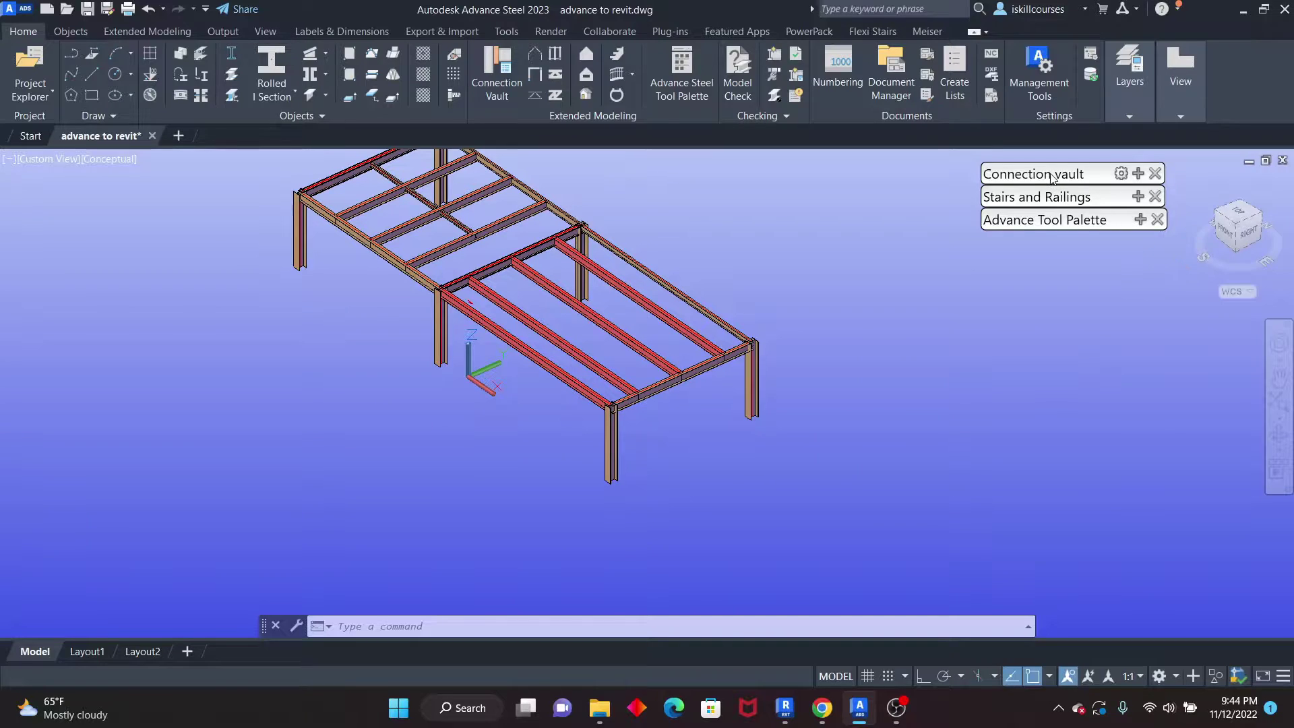
Show the Connection vault and separate the Stairs and Railings and Advance Tool Palette palettes from it
{"action": "left_click_drag", "start_coordinate": [1051, 176], "coordinate": [1020, 157]}
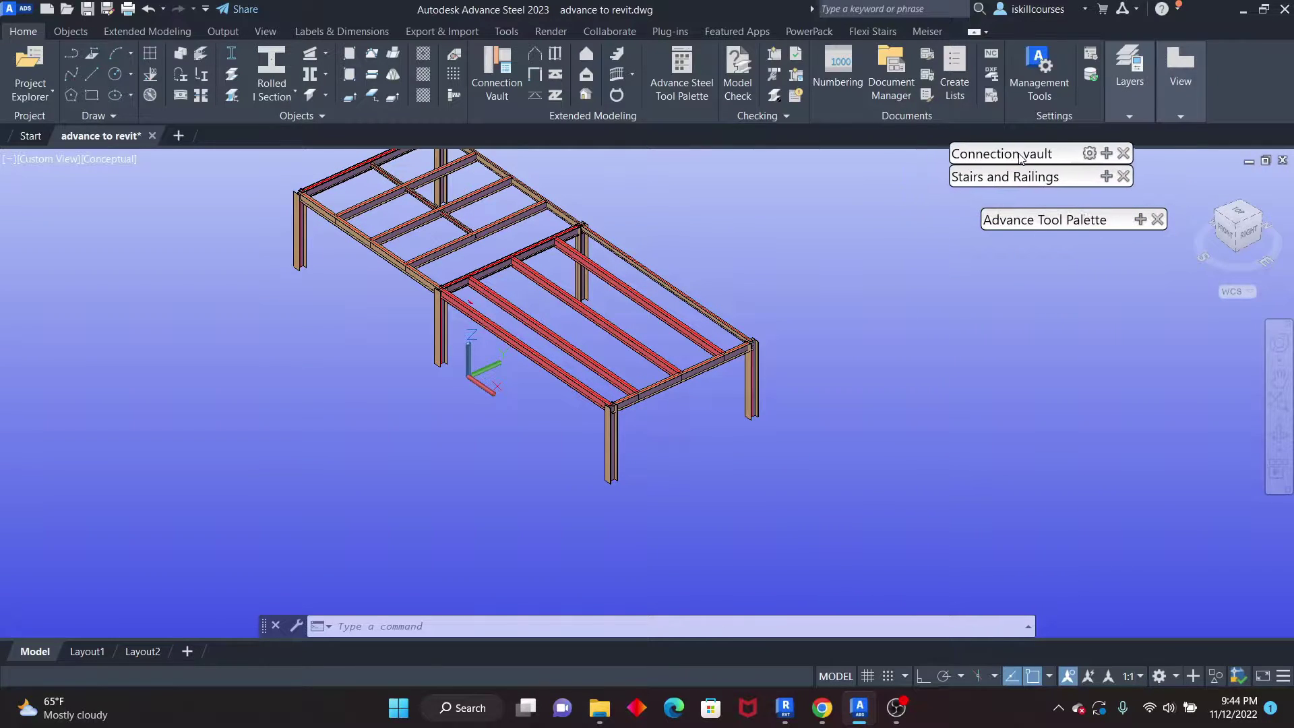
{"action": "left_click_drag", "start_coordinate": [1030, 224], "coordinate": [1012, 205]}
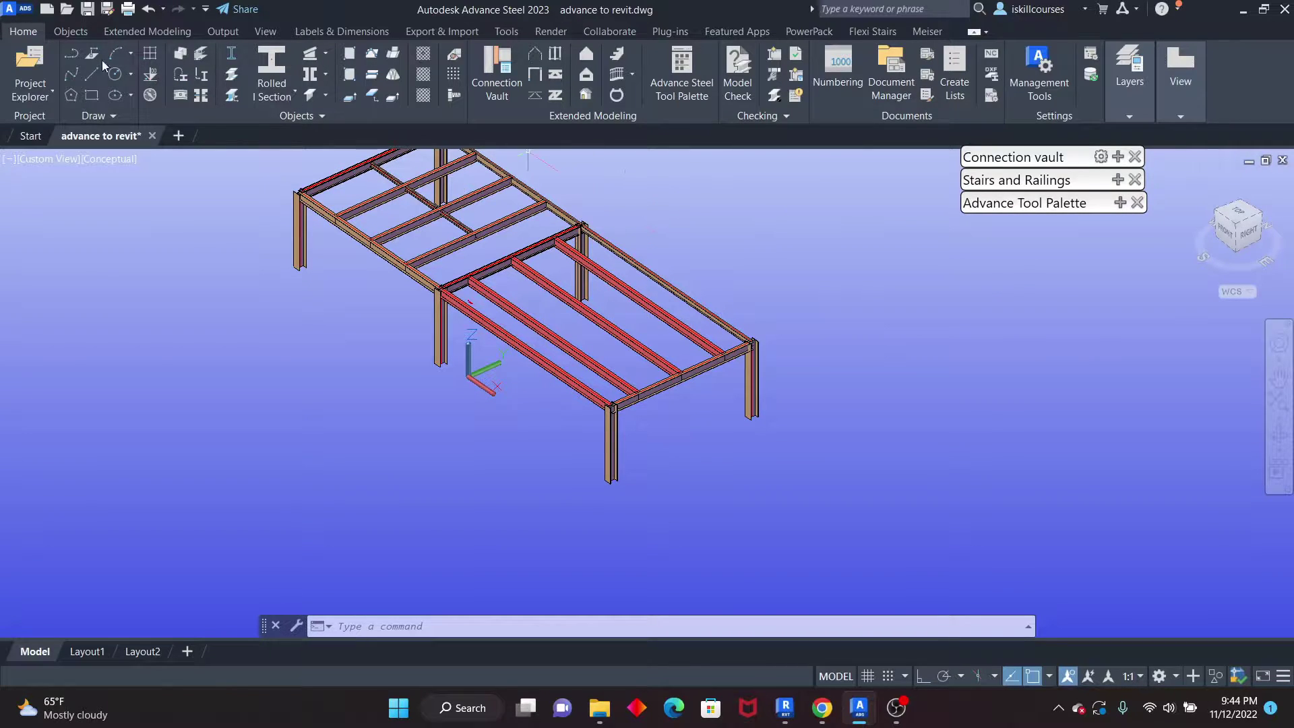
{"action": "left_click", "coordinate": [500, 79]}
{"action": "left_click_drag", "start_coordinate": [1041, 180], "coordinate": [1034, 250]}
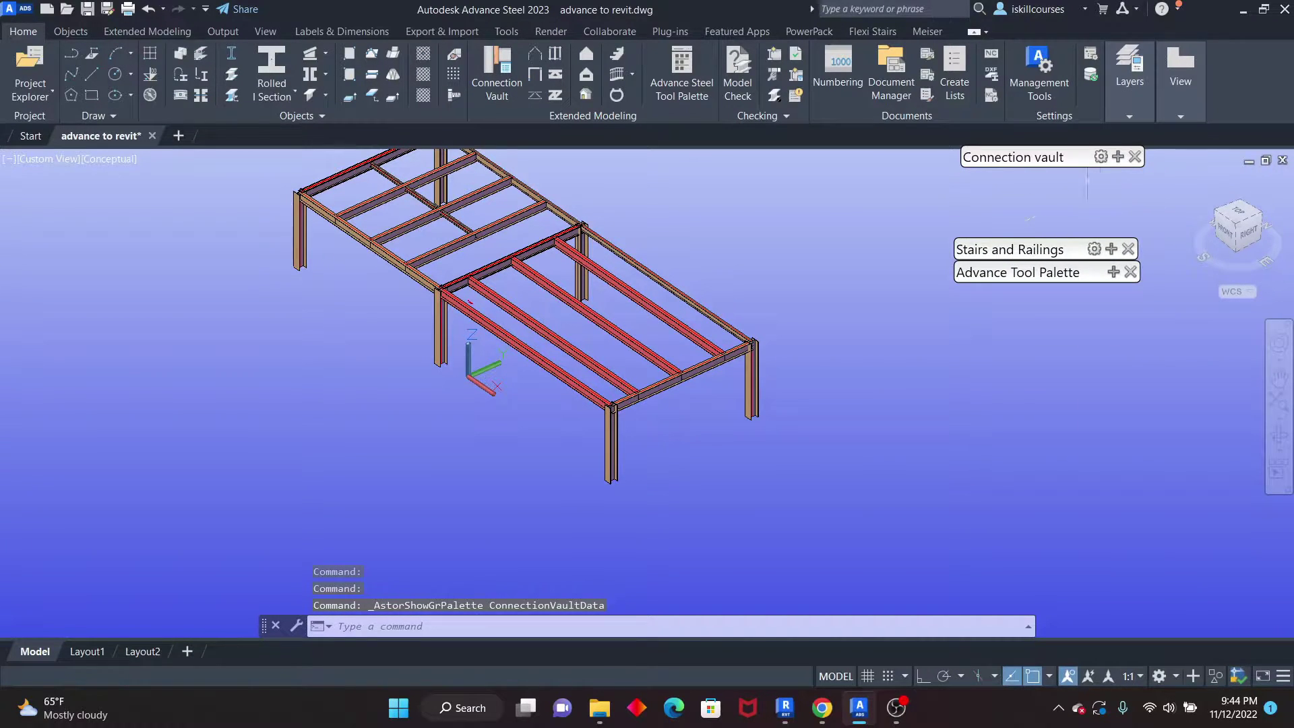
Close and reopen the Connection vault palette, placing it between Stairs and Railings and Advance Tool Palette
{"action": "left_click", "coordinate": [1133, 157]}
{"action": "left_click", "coordinate": [491, 73]}
{"action": "left_click_drag", "start_coordinate": [1032, 164], "coordinate": [1025, 268]}
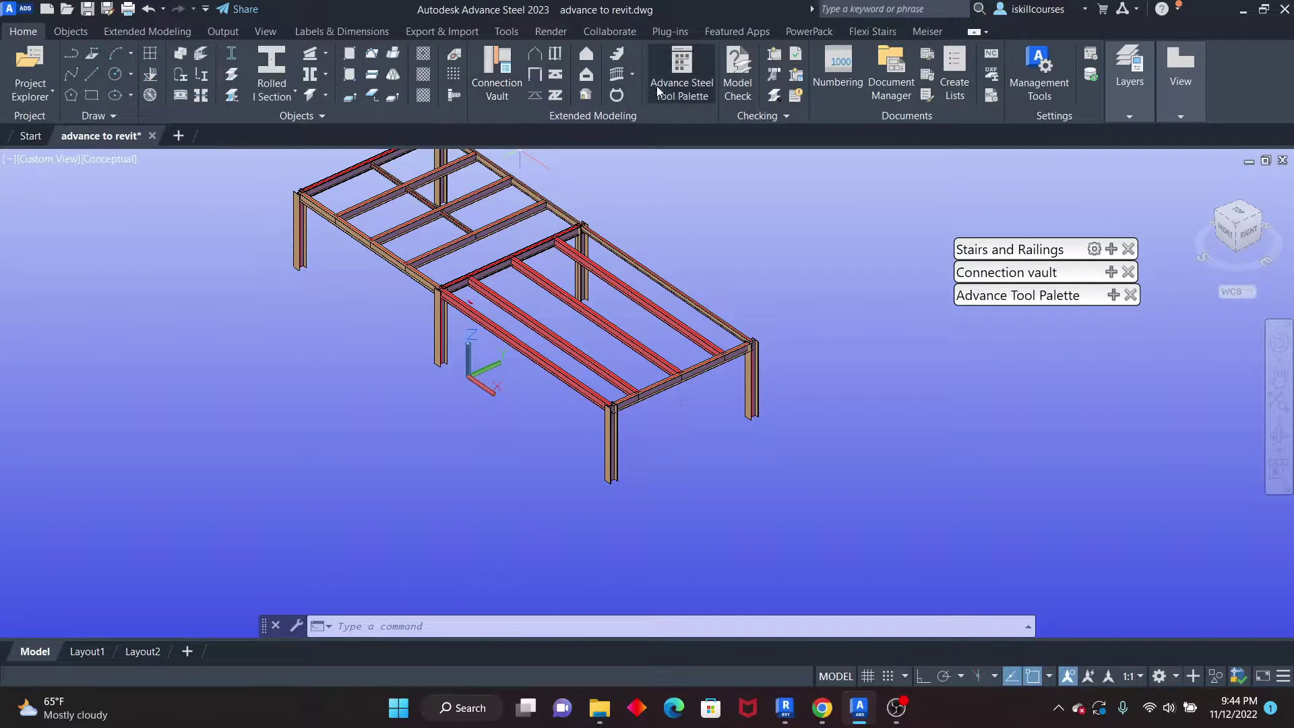
Show the Advance Steel Tool Palette and move the stacked palettes up beside the view cube
{"action": "left_click", "coordinate": [681, 69]}
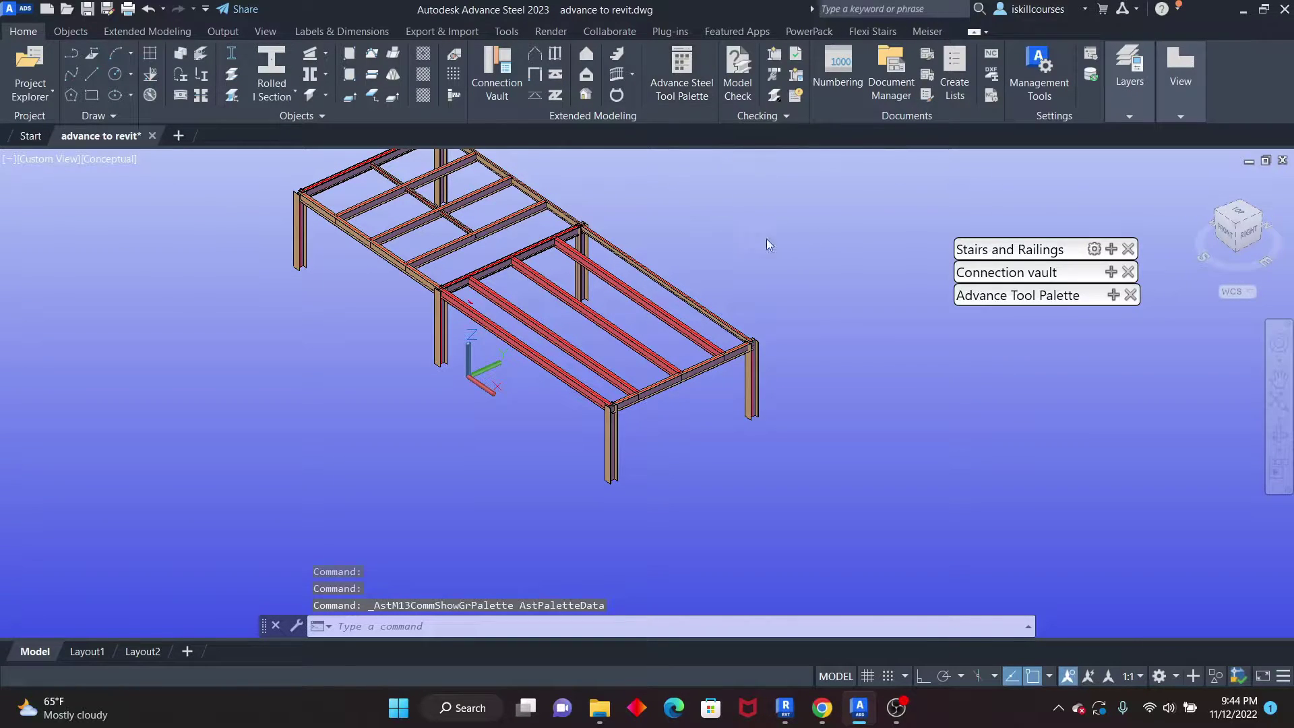
{"action": "mouse_move", "coordinate": [1055, 303]}
{"action": "left_mouse_down"}
{"action": "mouse_move", "coordinate": [1040, 383]}
{"action": "mouse_move", "coordinate": [1028, 333]}
{"action": "mouse_move", "coordinate": [1056, 297]}
{"action": "left_mouse_up"}
{"action": "left_click_drag", "start_coordinate": [1034, 251], "coordinate": [1060, 162]}
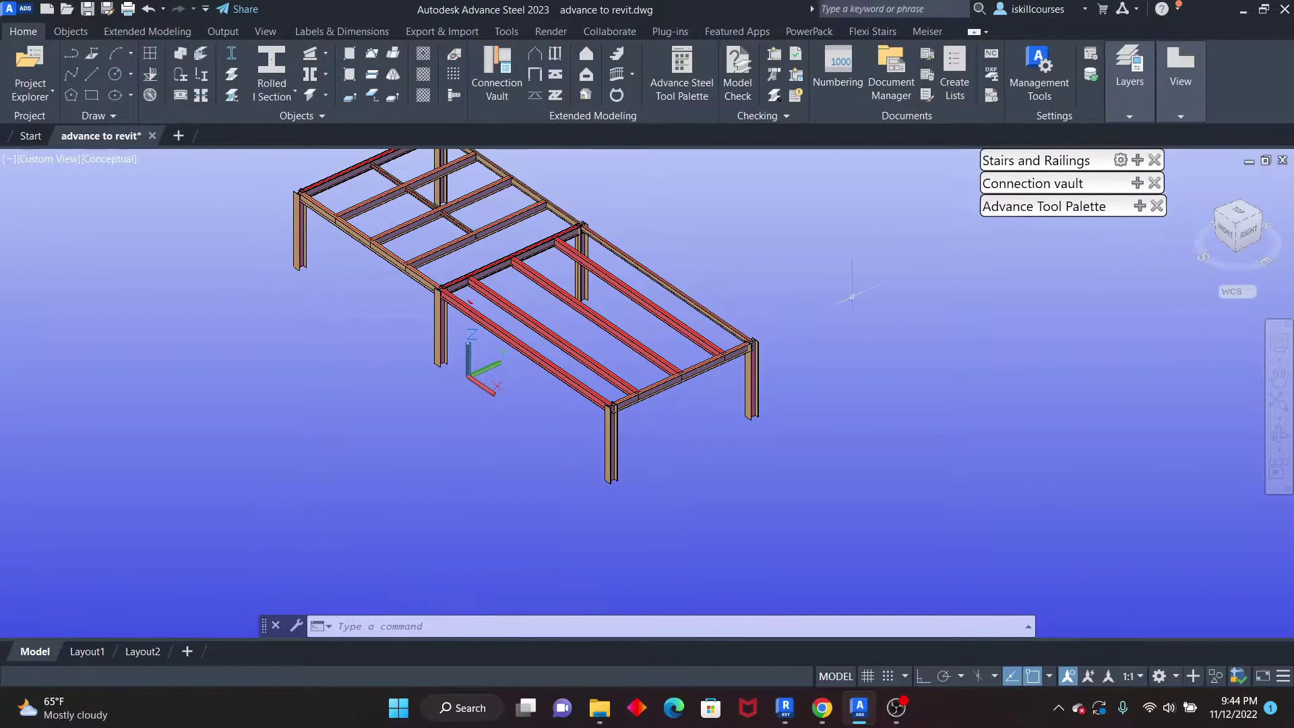
Examine the bases of the two columns at the frame's near end
{"action": "left_click", "coordinate": [814, 294]}
{"action": "left_click", "coordinate": [832, 297]}
{"action": "scroll", "coordinate": [749, 414], "scroll_direction": "up", "scroll_amount": 5}
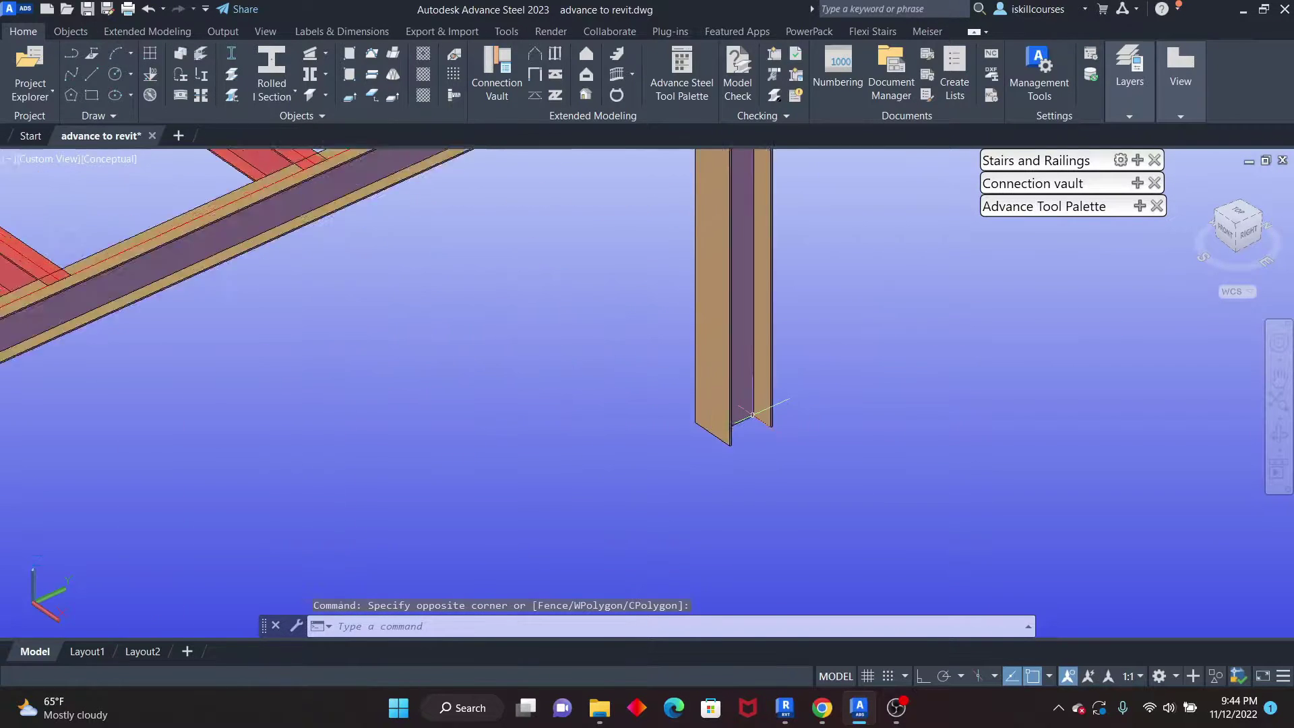
{"action": "scroll", "coordinate": [750, 413], "scroll_direction": "down", "scroll_amount": 6}
{"action": "scroll", "coordinate": [750, 414], "scroll_direction": "down", "scroll_amount": 3}
{"action": "scroll", "coordinate": [750, 413], "scroll_direction": "up", "scroll_amount": 6}
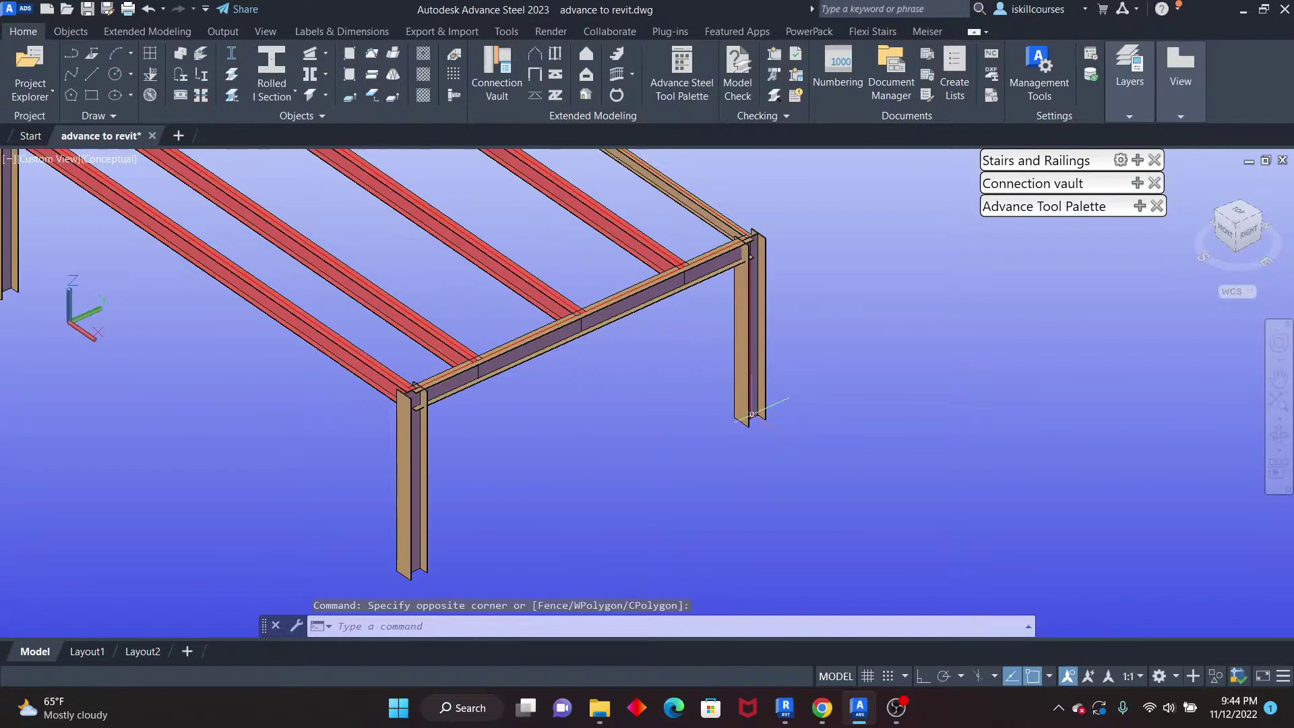
{"action": "scroll", "coordinate": [565, 484], "scroll_direction": "down", "scroll_amount": 3}
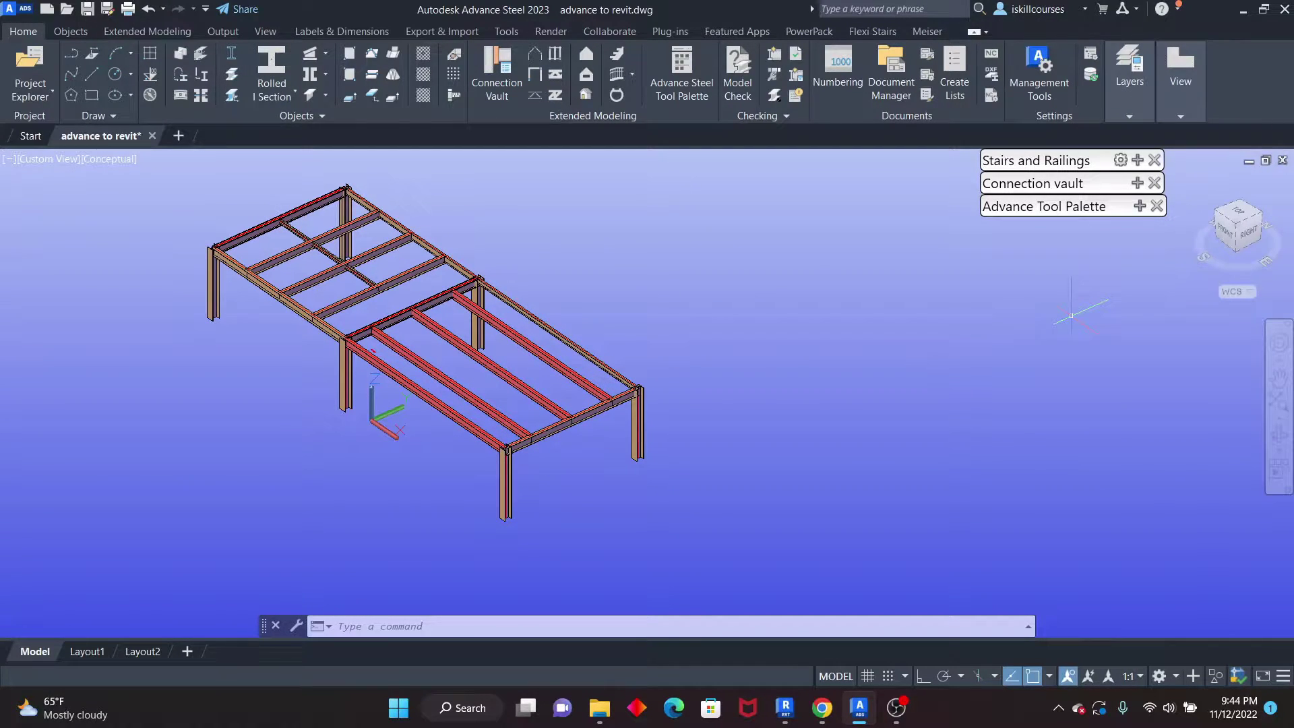
{"action": "scroll", "coordinate": [1070, 315], "scroll_direction": "down", "scroll_amount": 1}
{"action": "scroll", "coordinate": [719, 333], "scroll_direction": "up", "scroll_amount": 5}
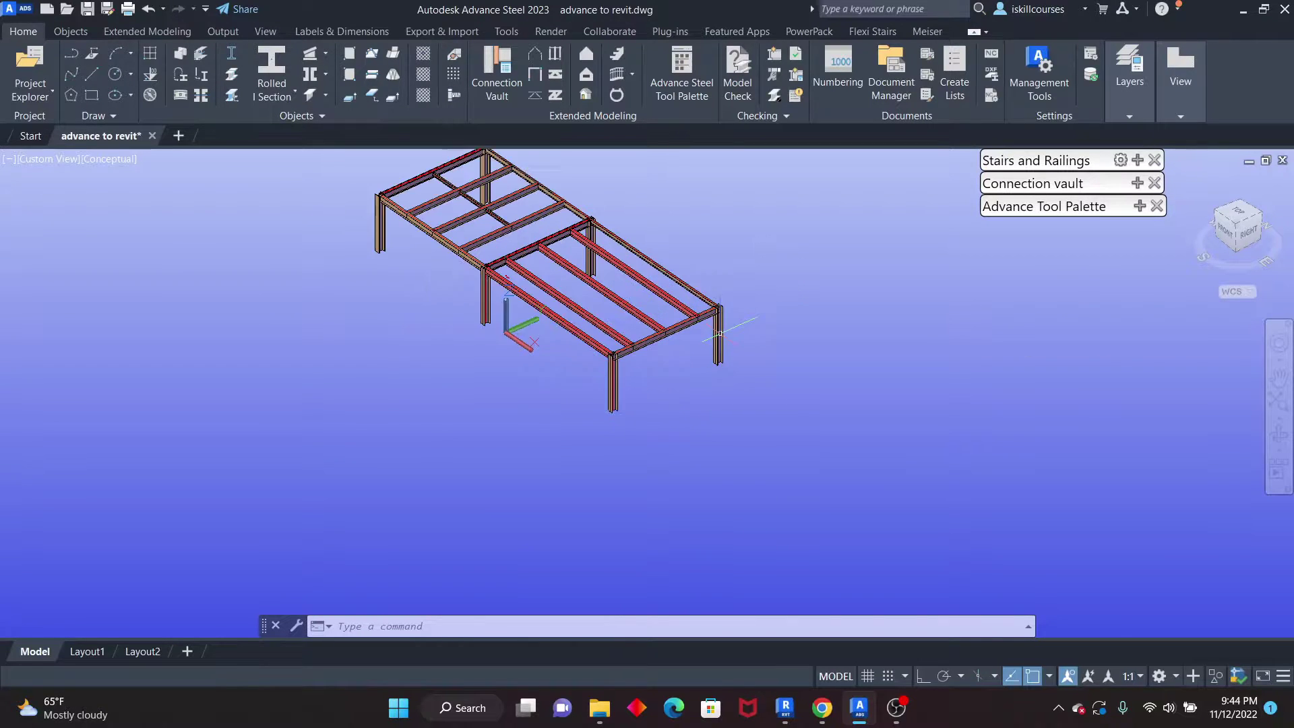
{"action": "scroll", "coordinate": [720, 333], "scroll_direction": "down", "scroll_amount": 5}
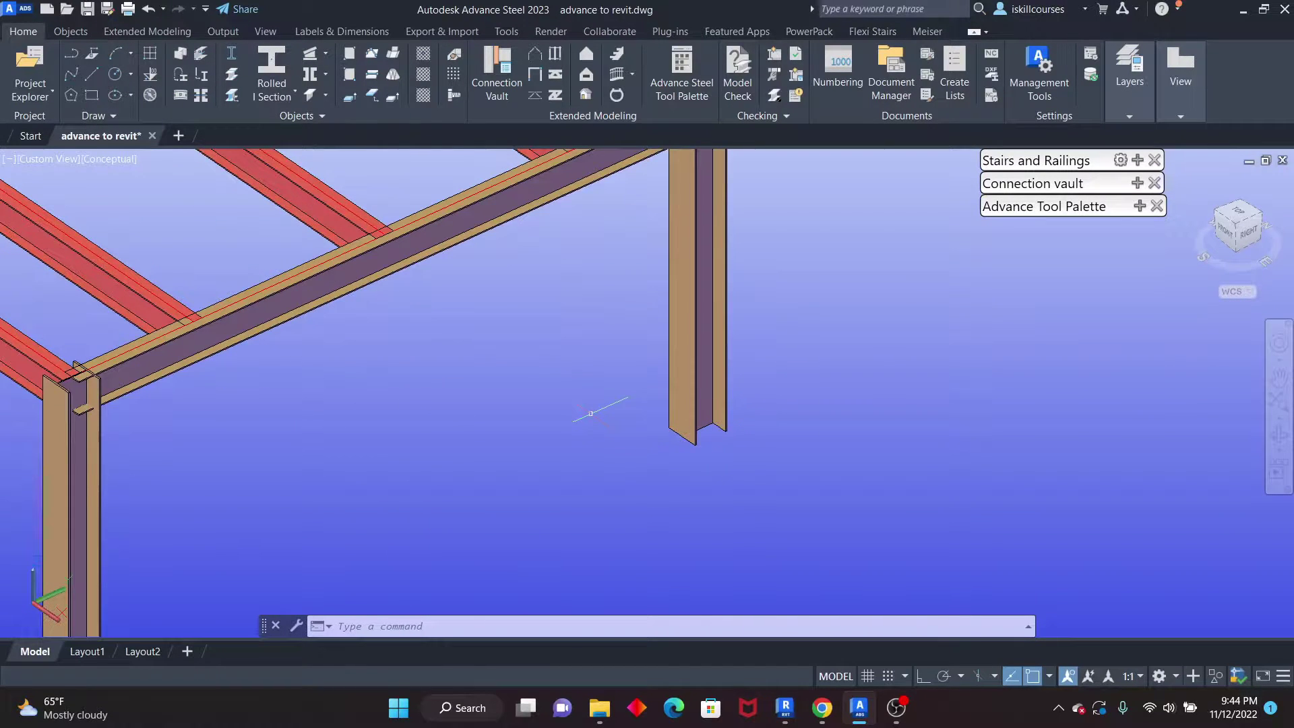
Expand the Connection vault and move the stacked palettes so the vault's full contents and preview fit on screen
{"action": "scroll", "coordinate": [634, 331], "scroll_direction": "up", "scroll_amount": 4}
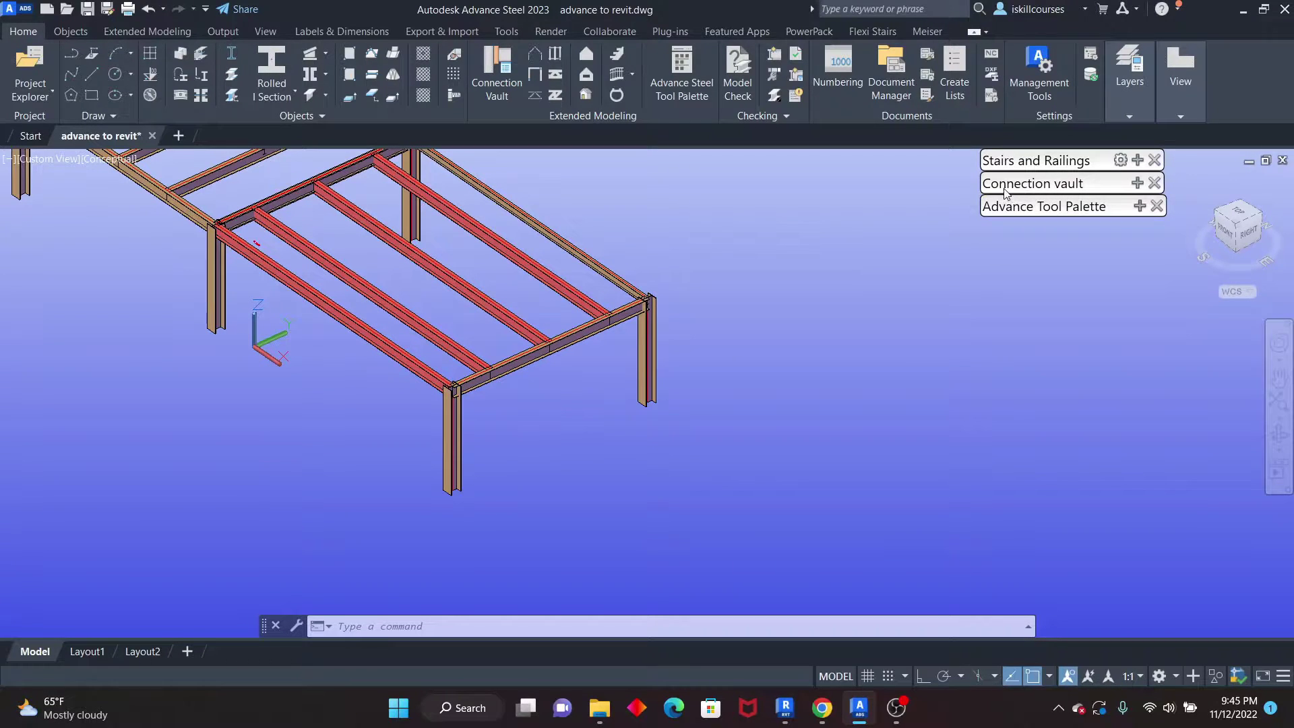
{"action": "mouse_move", "coordinate": [1136, 184]}
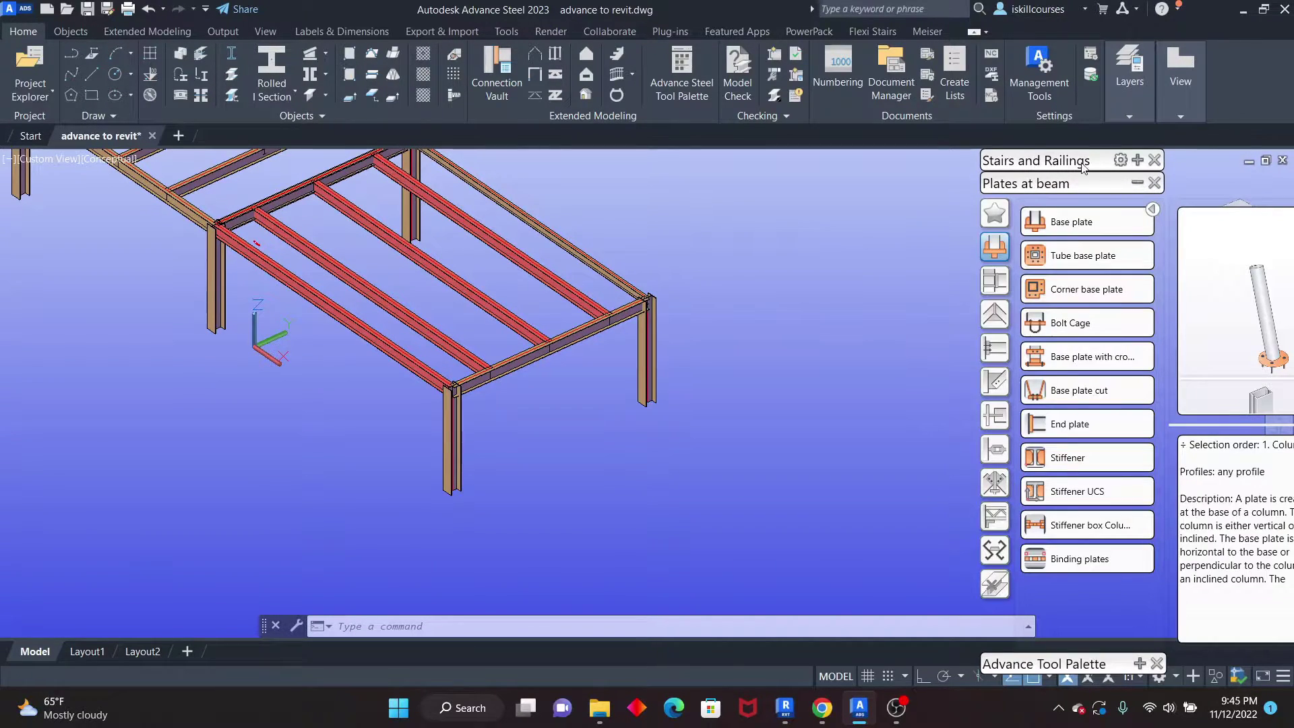
{"action": "left_click_drag", "start_coordinate": [1078, 160], "coordinate": [819, 14]}
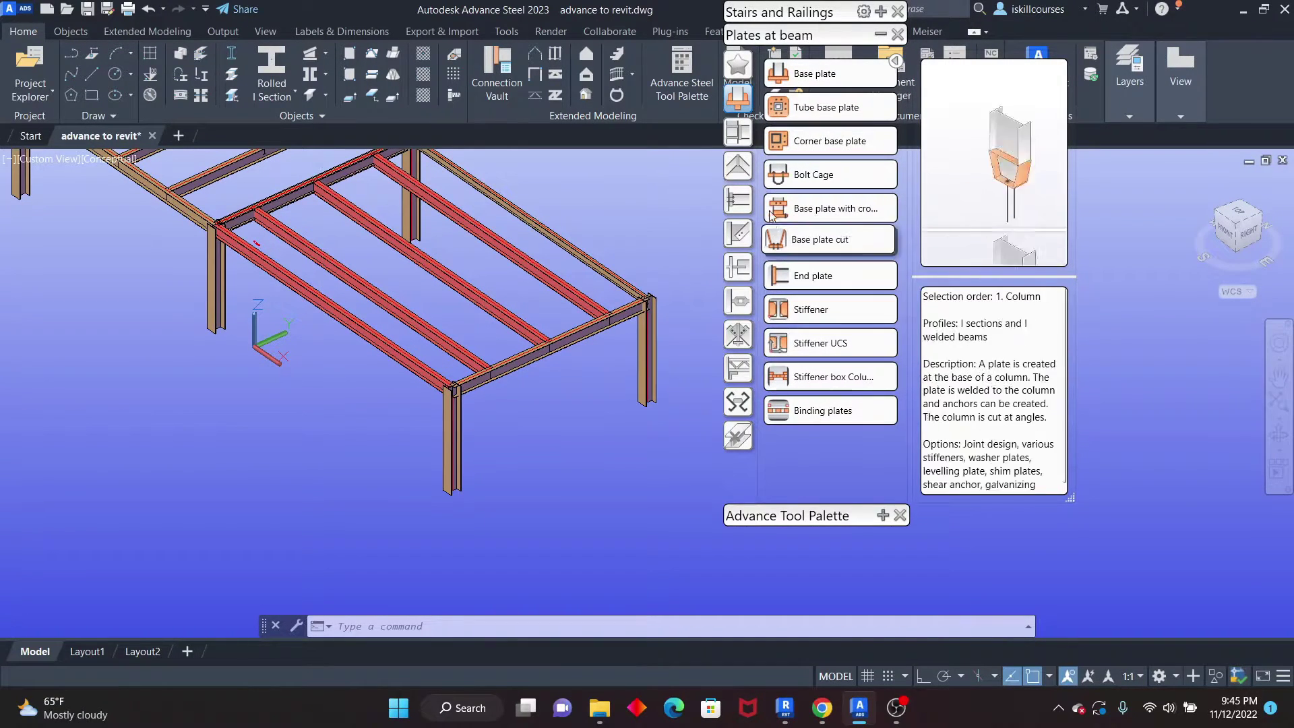
Browse the Connection vault categories through to Miscellaneous, including Beam end to end and Tube connections, and return to Plates at beam
{"action": "left_click", "coordinate": [738, 133]}
{"action": "left_click", "coordinate": [738, 169]}
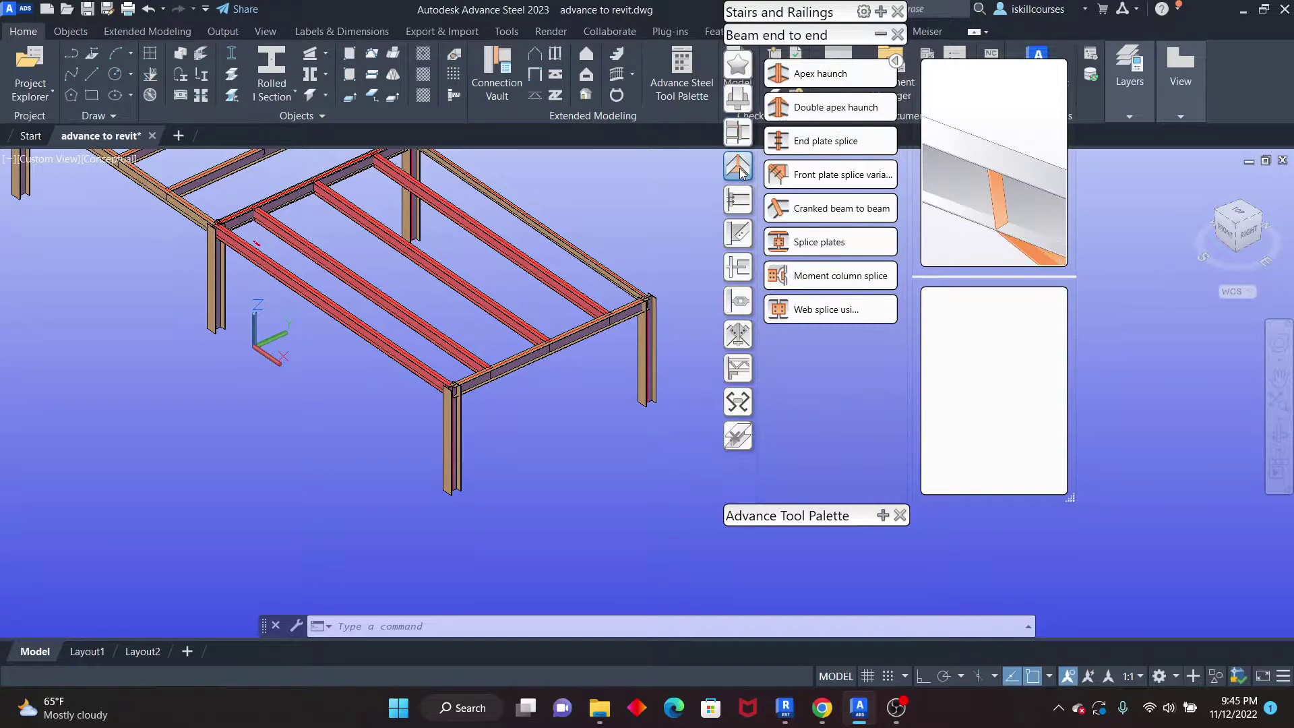
{"action": "left_click", "coordinate": [738, 201]}
{"action": "left_click", "coordinate": [738, 233]}
{"action": "left_click", "coordinate": [739, 268]}
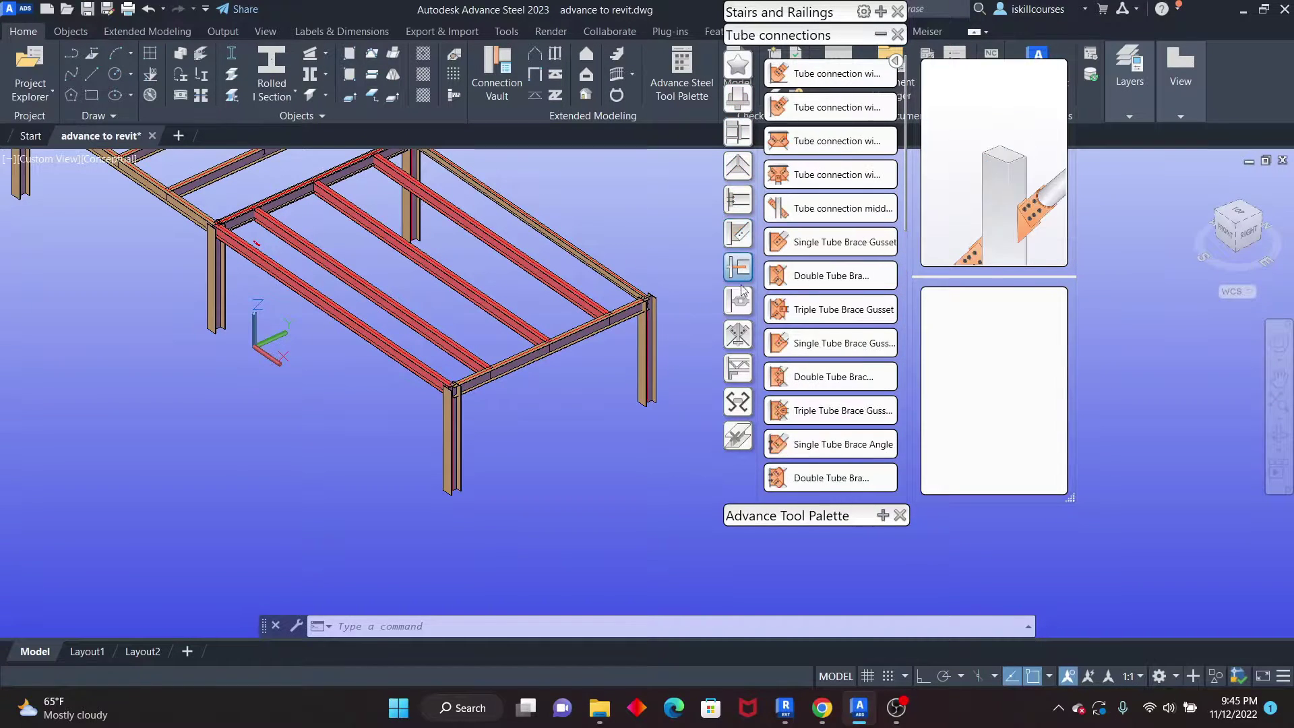
{"action": "left_click", "coordinate": [738, 301]}
{"action": "left_click", "coordinate": [739, 335]}
{"action": "left_click", "coordinate": [739, 369]}
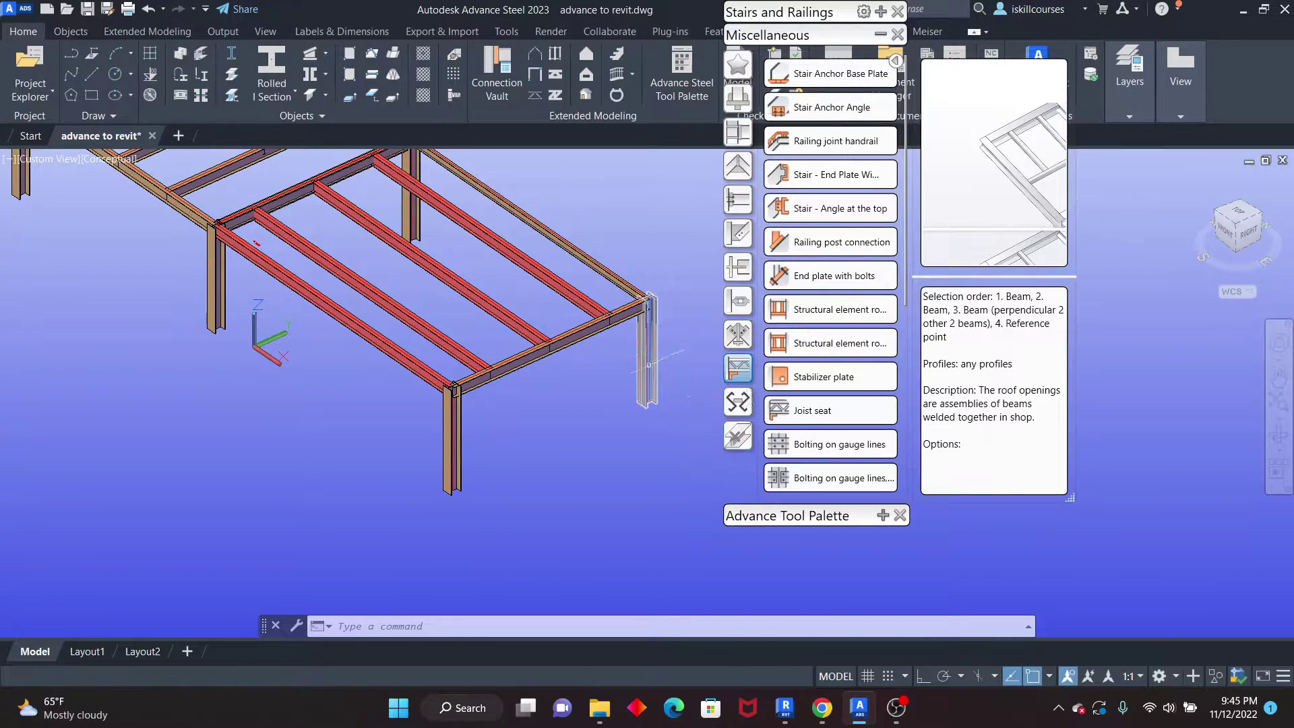
{"action": "left_click", "coordinate": [739, 97]}
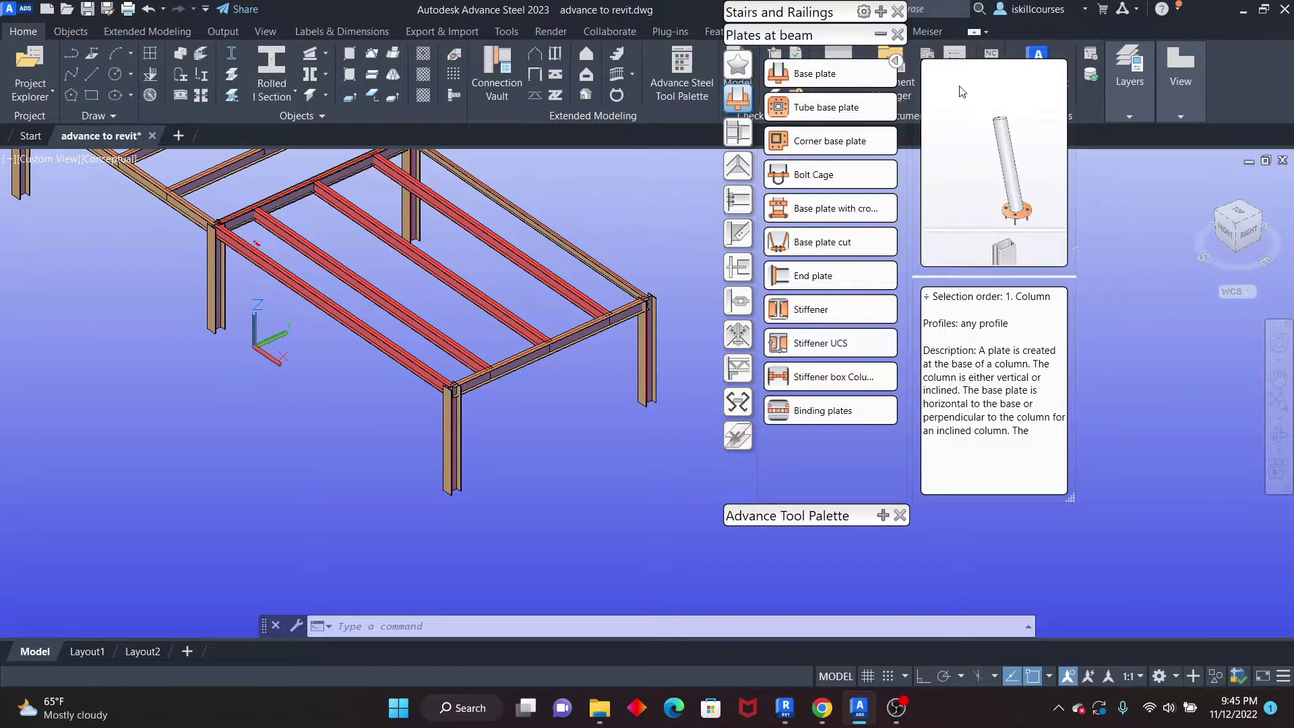
Reposition and widen the Connection vault, examine the Base plate preview, and hide the preview and description
{"action": "left_click_drag", "start_coordinate": [776, 108], "coordinate": [763, 89]}
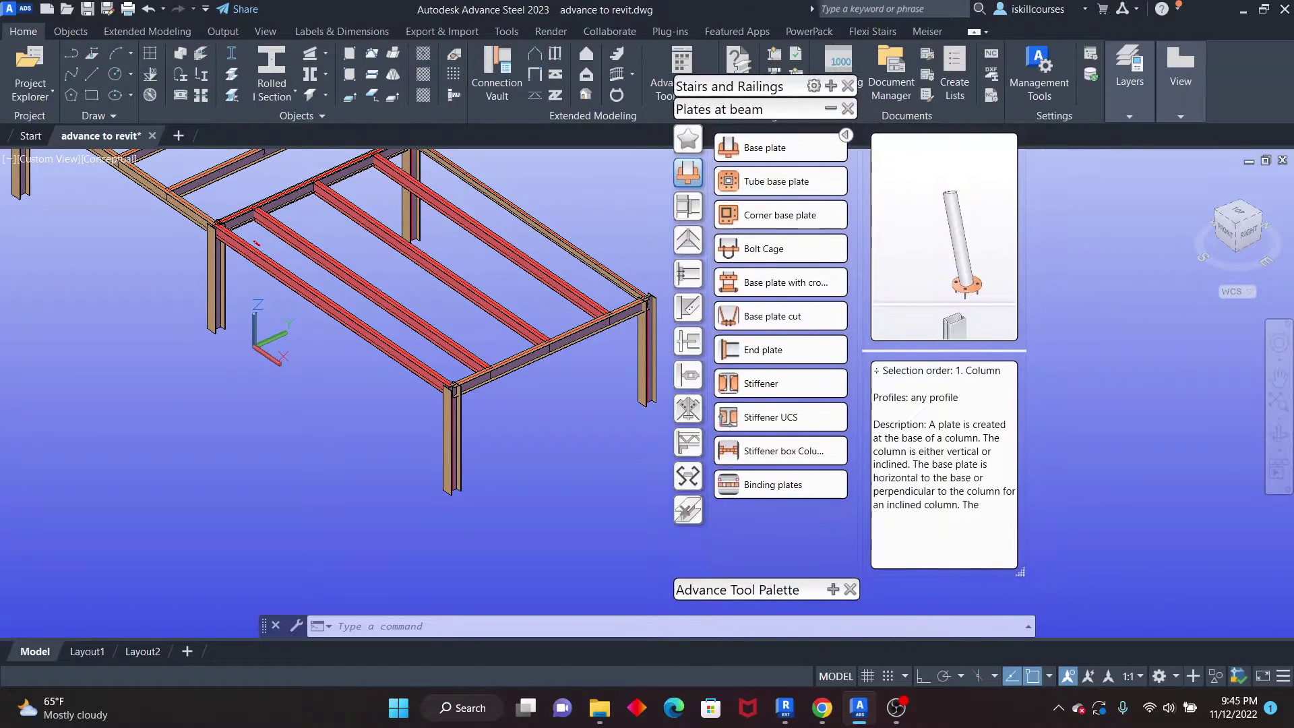
{"action": "left_click_drag", "start_coordinate": [1022, 574], "coordinate": [1191, 599]}
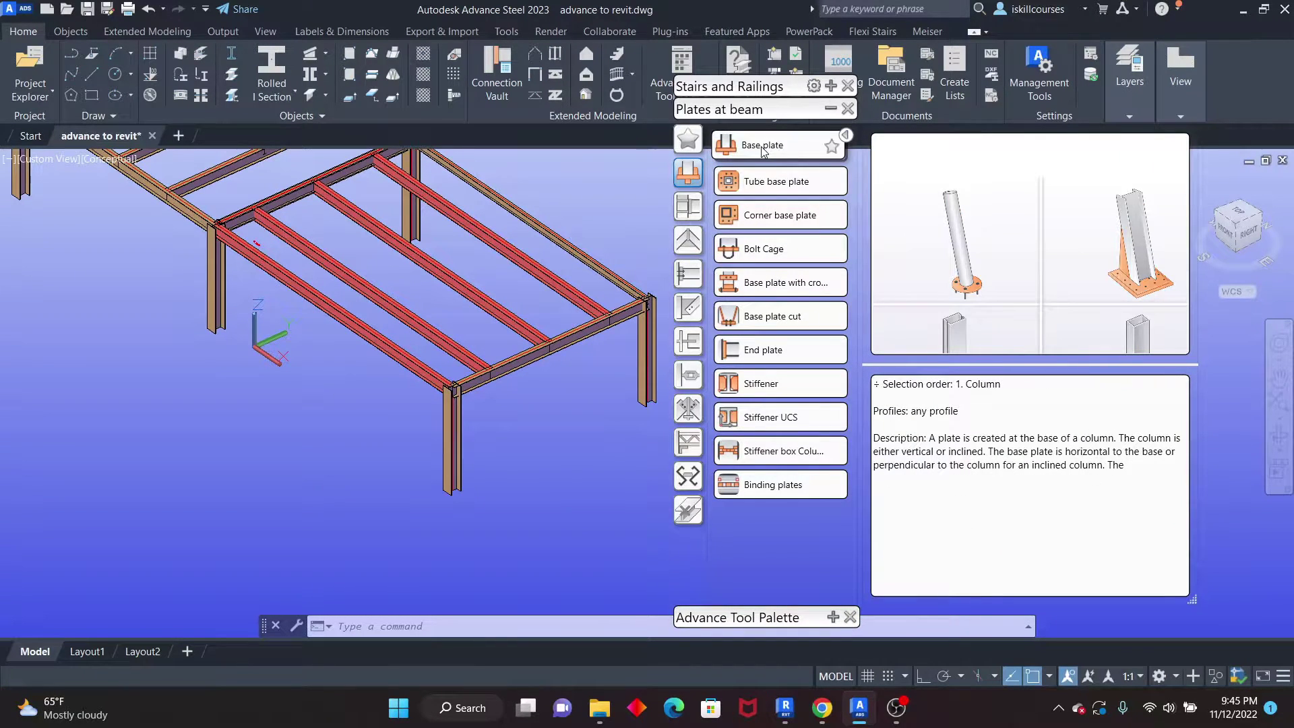
{"action": "scroll", "coordinate": [991, 287], "scroll_direction": "down", "scroll_amount": 3}
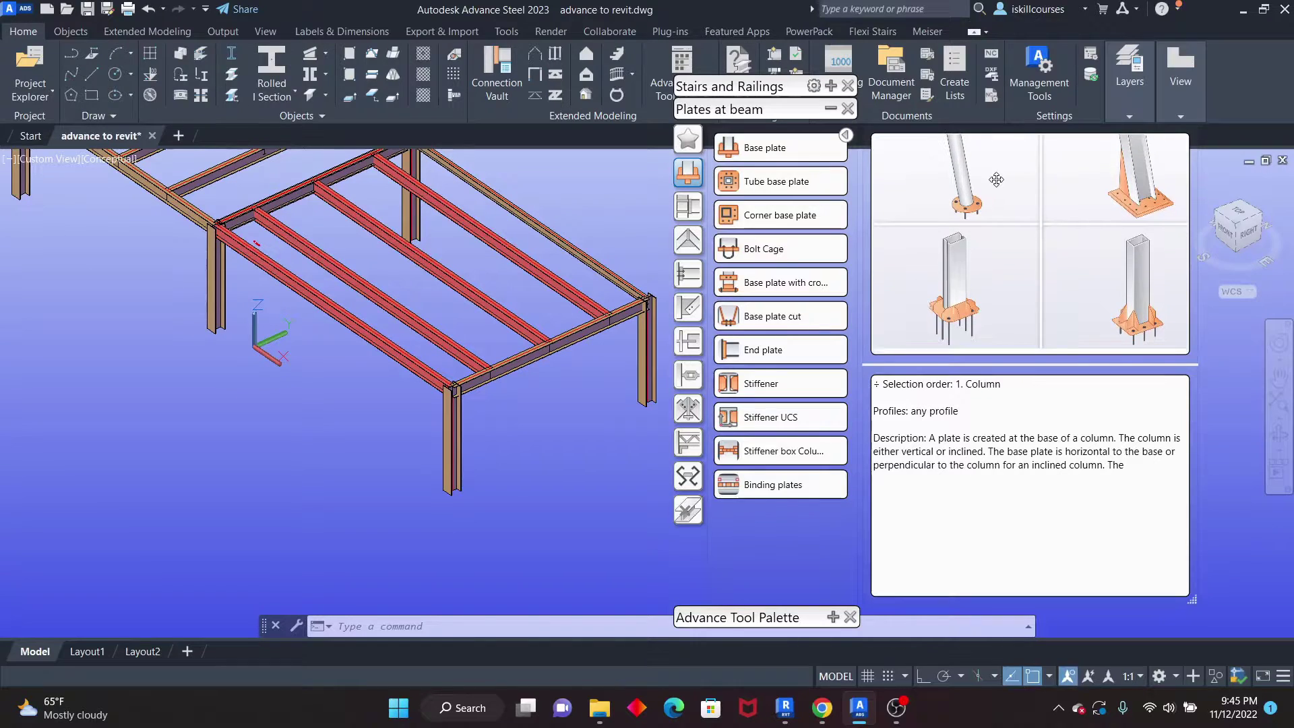
{"action": "scroll", "coordinate": [906, 237], "scroll_direction": "up", "scroll_amount": 3}
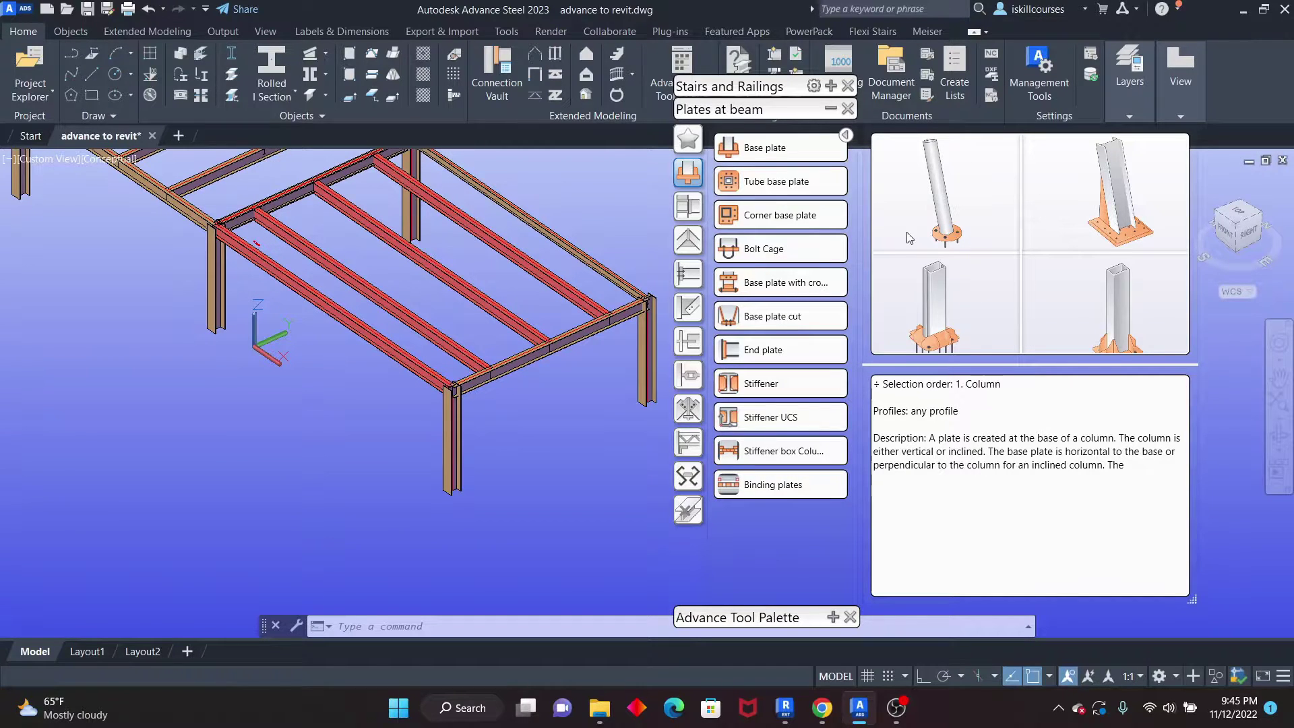
{"action": "left_click", "coordinate": [845, 136]}
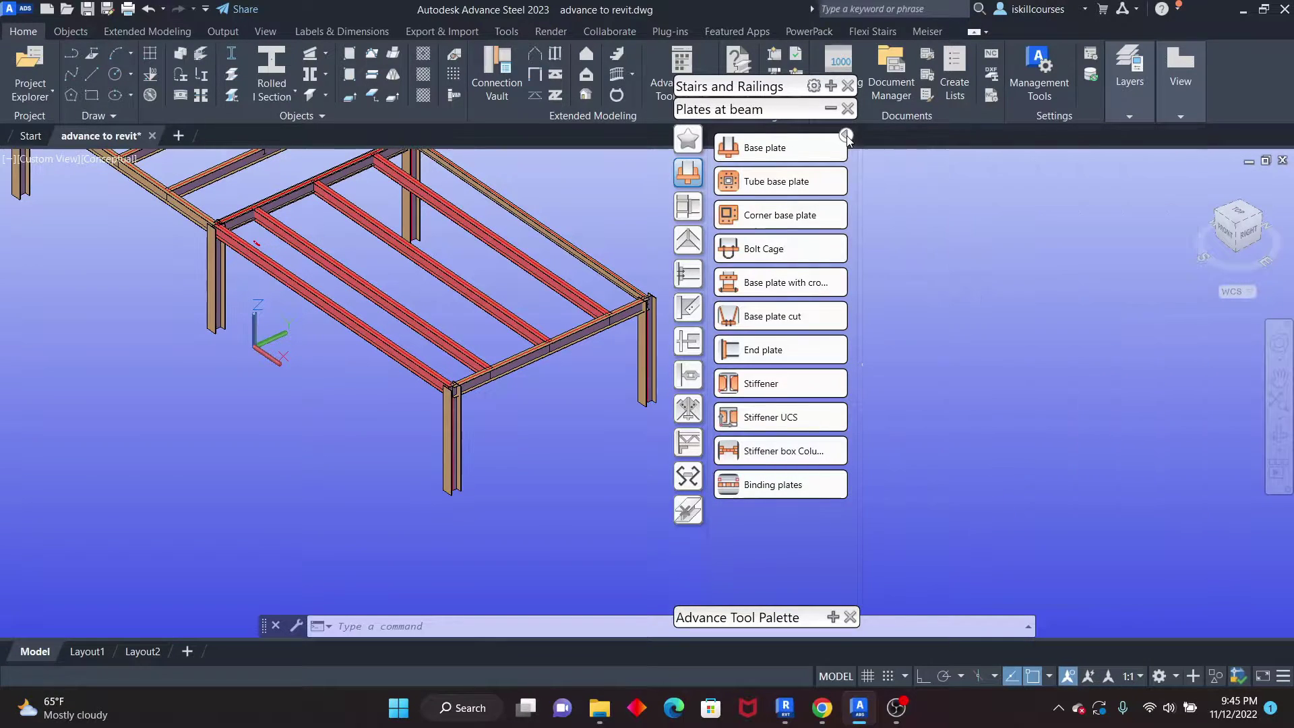
Add a Base plate connection to the right-hand column at the frame's near end without selecting an additional concrete object
{"action": "left_click", "coordinate": [769, 147]}
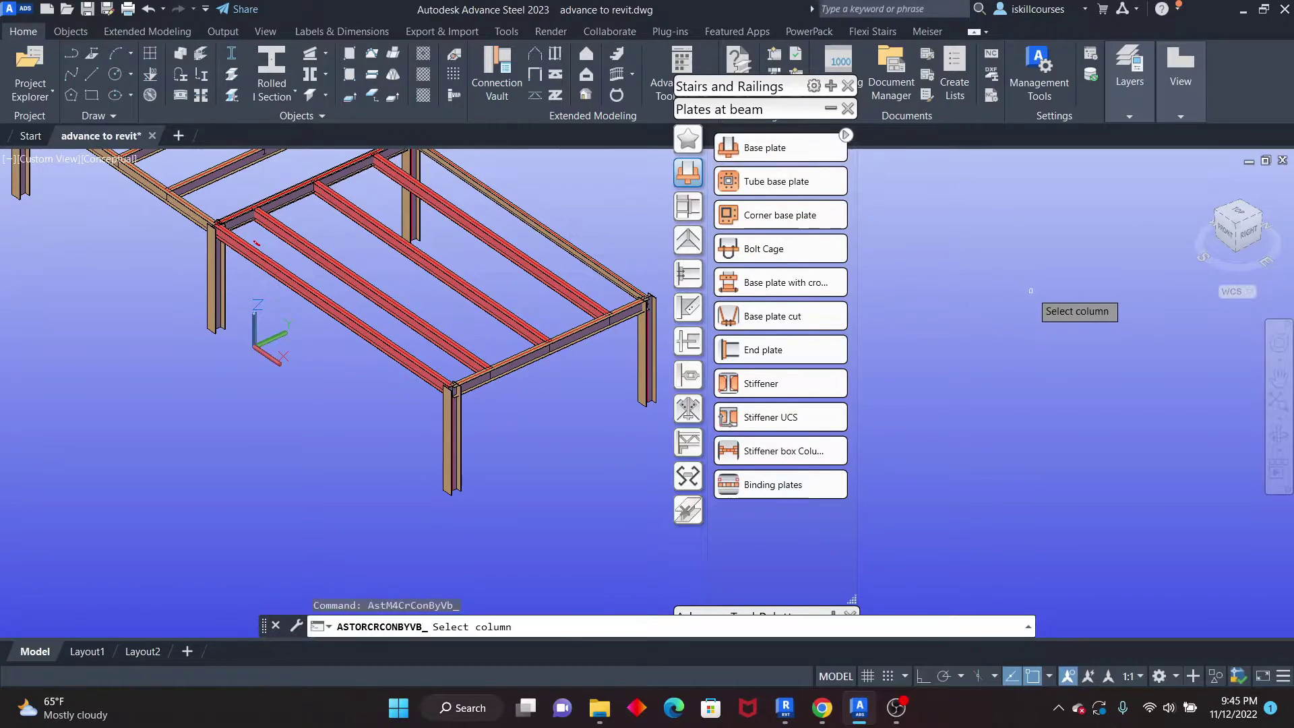
{"action": "scroll", "coordinate": [977, 297], "scroll_direction": "down", "scroll_amount": 4}
{"action": "scroll", "coordinate": [485, 317], "scroll_direction": "down", "scroll_amount": 5}
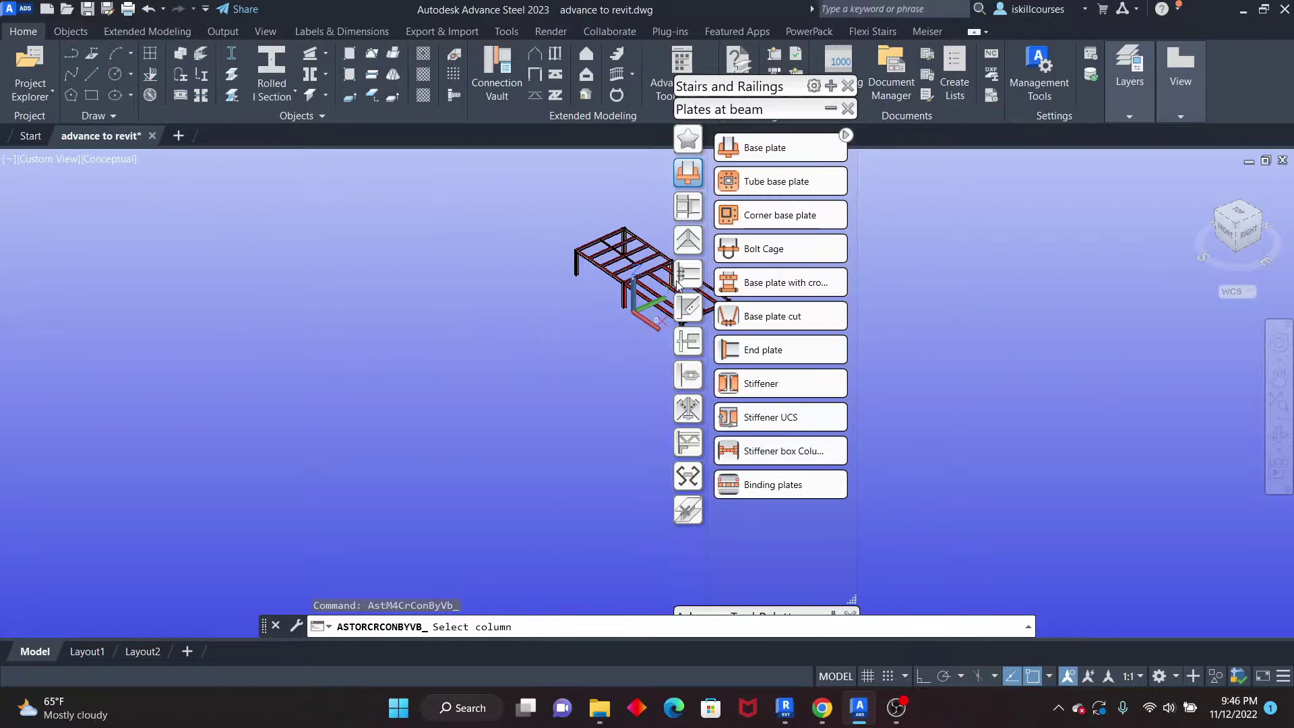
{"action": "scroll", "coordinate": [458, 317], "scroll_direction": "up", "scroll_amount": 6}
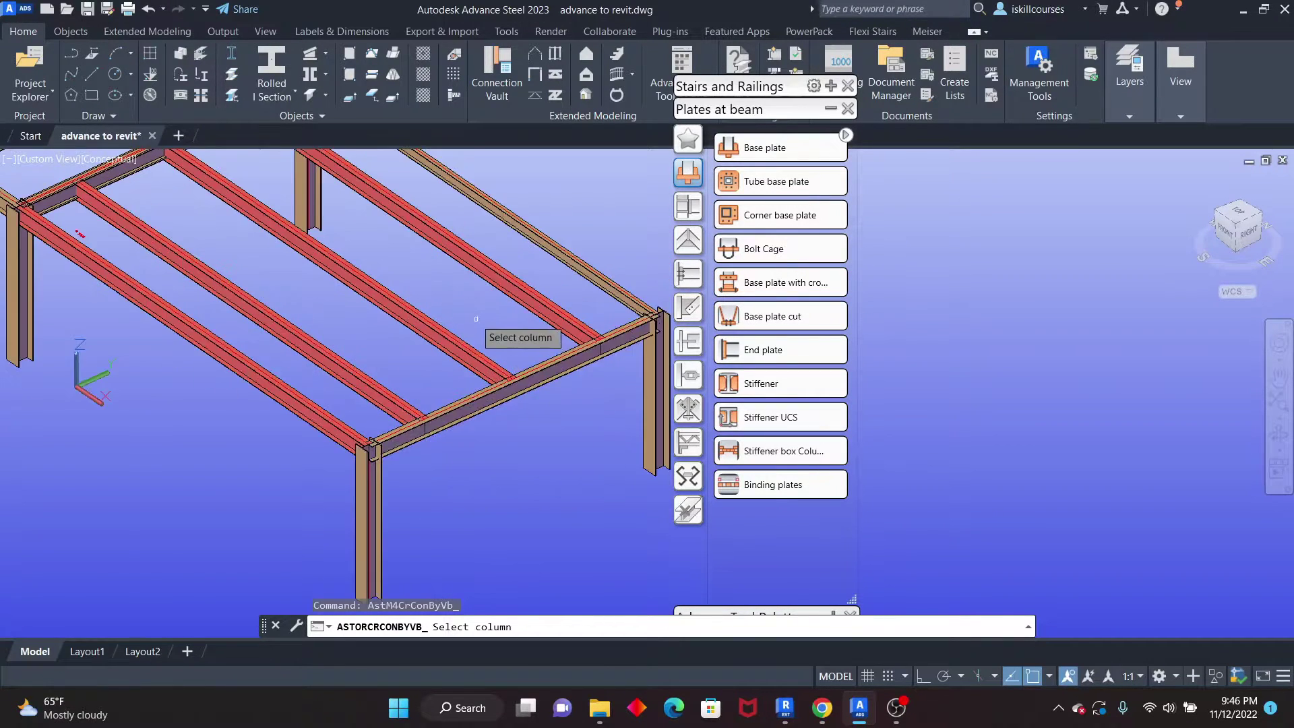
{"action": "scroll", "coordinate": [593, 404], "scroll_direction": "down", "scroll_amount": 2}
{"action": "scroll", "coordinate": [566, 397], "scroll_direction": "up", "scroll_amount": 2}
{"action": "scroll", "coordinate": [553, 390], "scroll_direction": "up", "scroll_amount": 2}
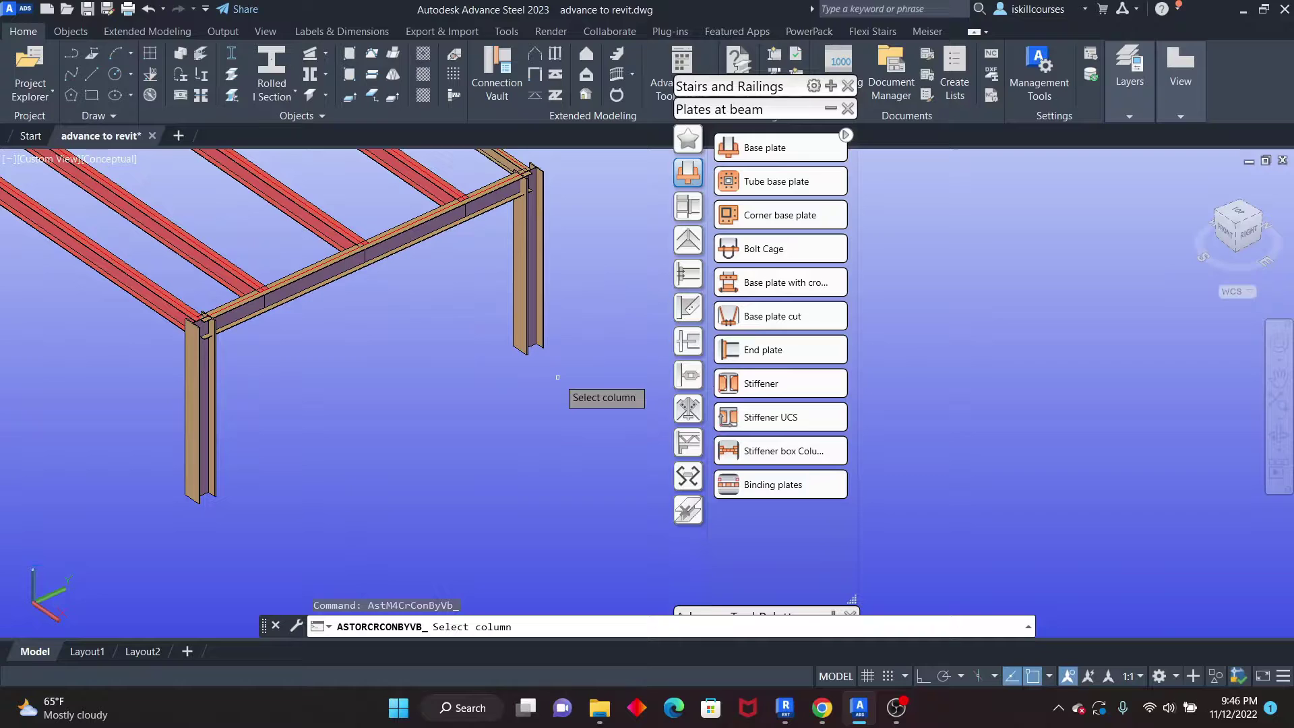
{"action": "left_click", "coordinate": [532, 323]}
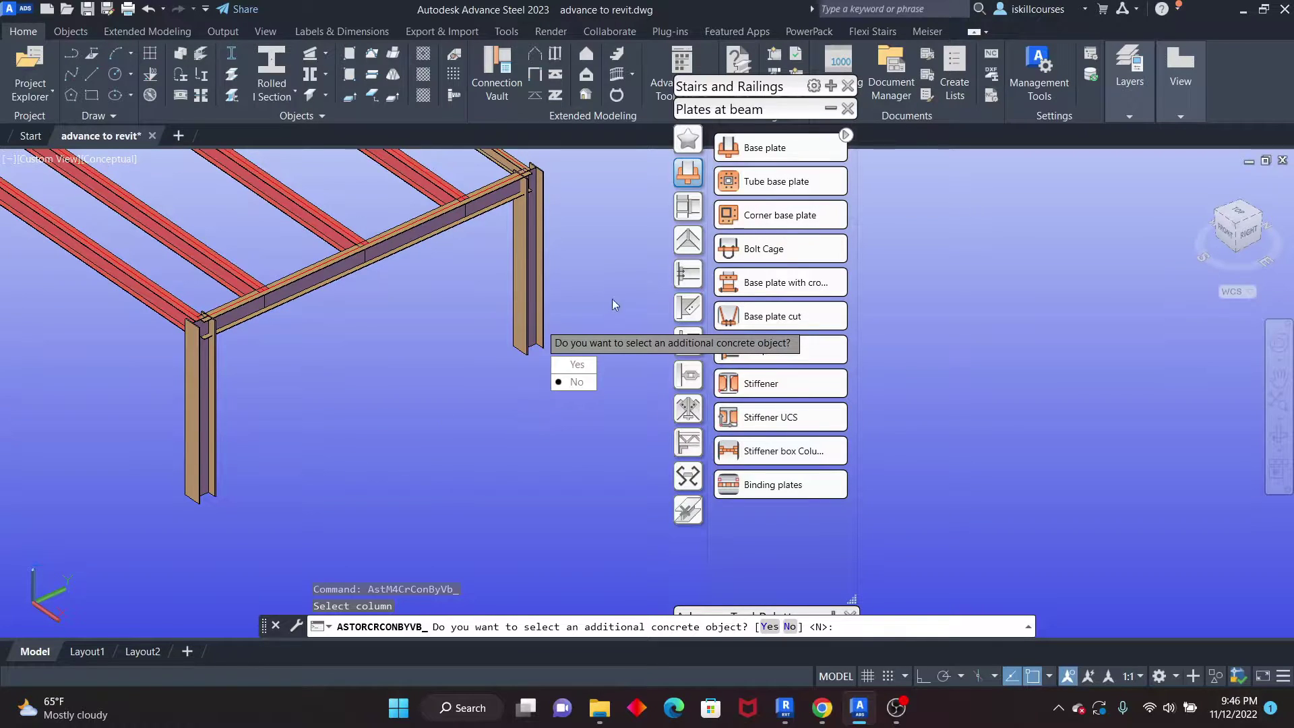
{"action": "left_click", "coordinate": [577, 389]}
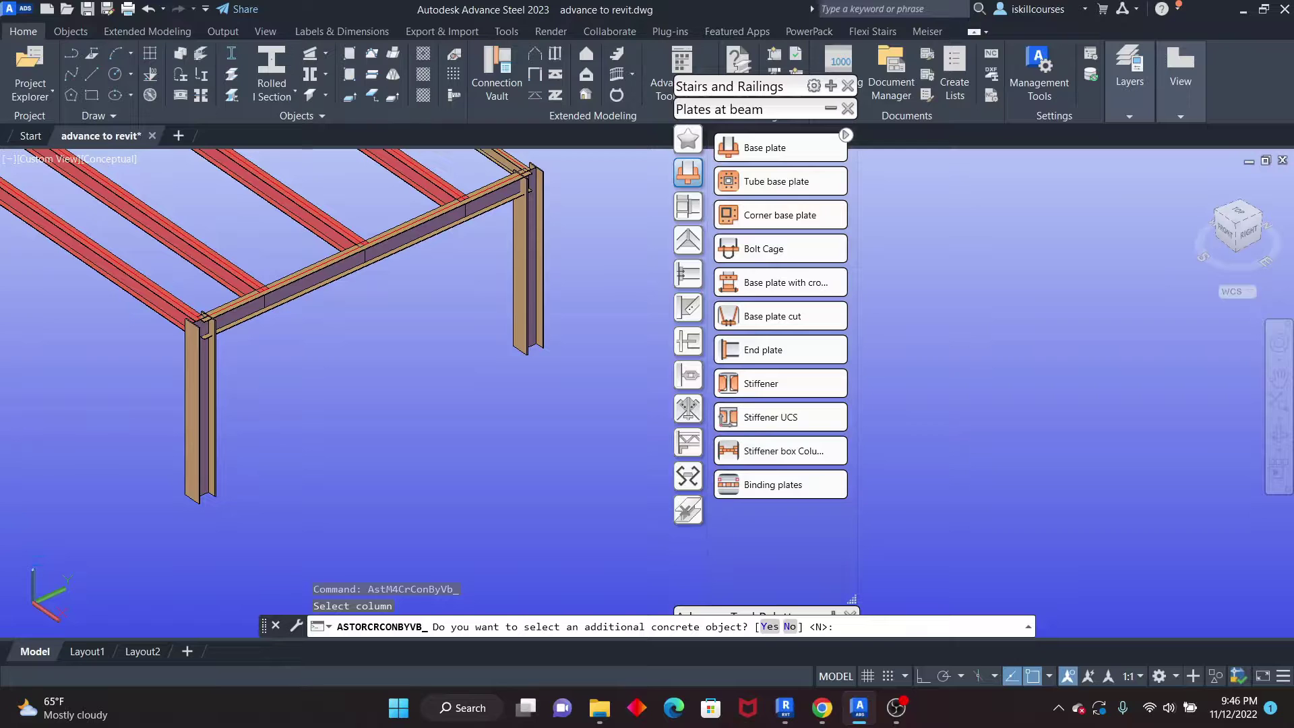
{"action": "key", "text": "Return"}
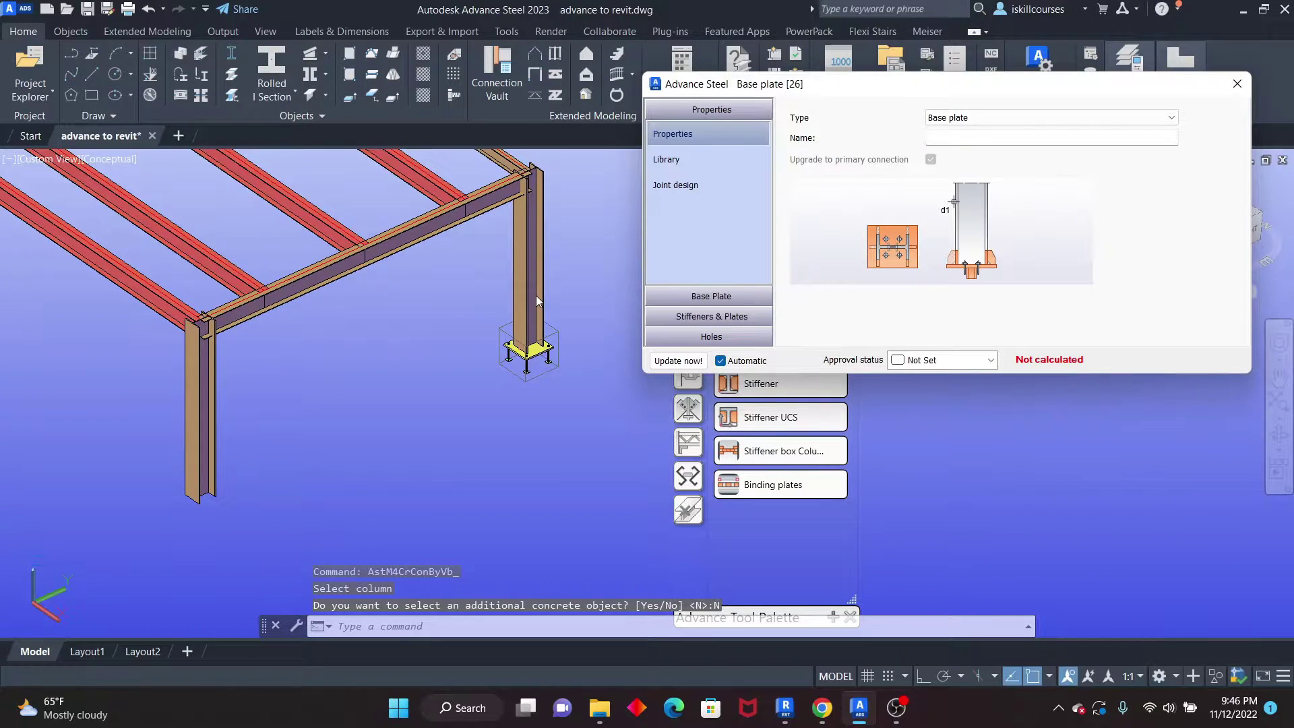
Examine the new base plate and review its layout, dimensions, plate corners, anchor and holes, washer plate and anchors parallel web settings
{"action": "scroll", "coordinate": [532, 306], "scroll_direction": "up", "scroll_amount": 2}
{"action": "scroll", "coordinate": [561, 344], "scroll_direction": "up", "scroll_amount": 3}
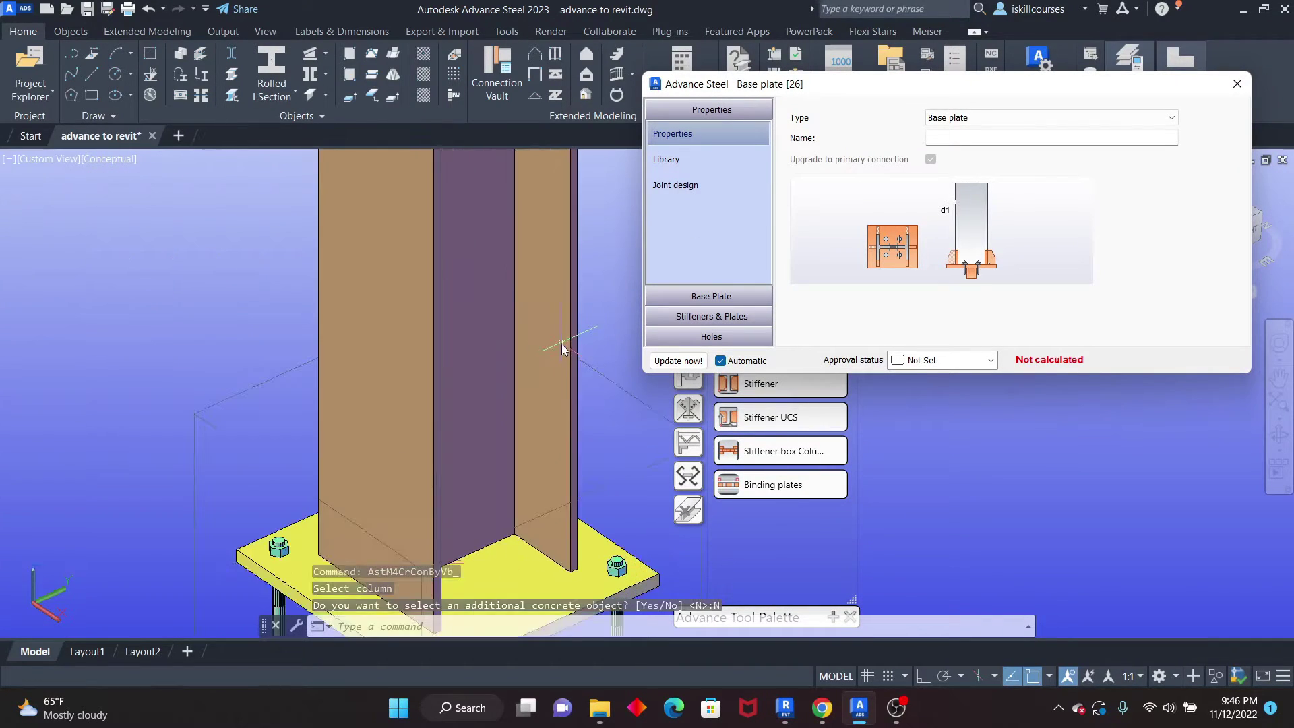
{"action": "scroll", "coordinate": [401, 473], "scroll_direction": "down", "scroll_amount": 2}
{"action": "scroll", "coordinate": [350, 347], "scroll_direction": "up", "scroll_amount": 2}
{"action": "scroll", "coordinate": [364, 320], "scroll_direction": "down", "scroll_amount": 4}
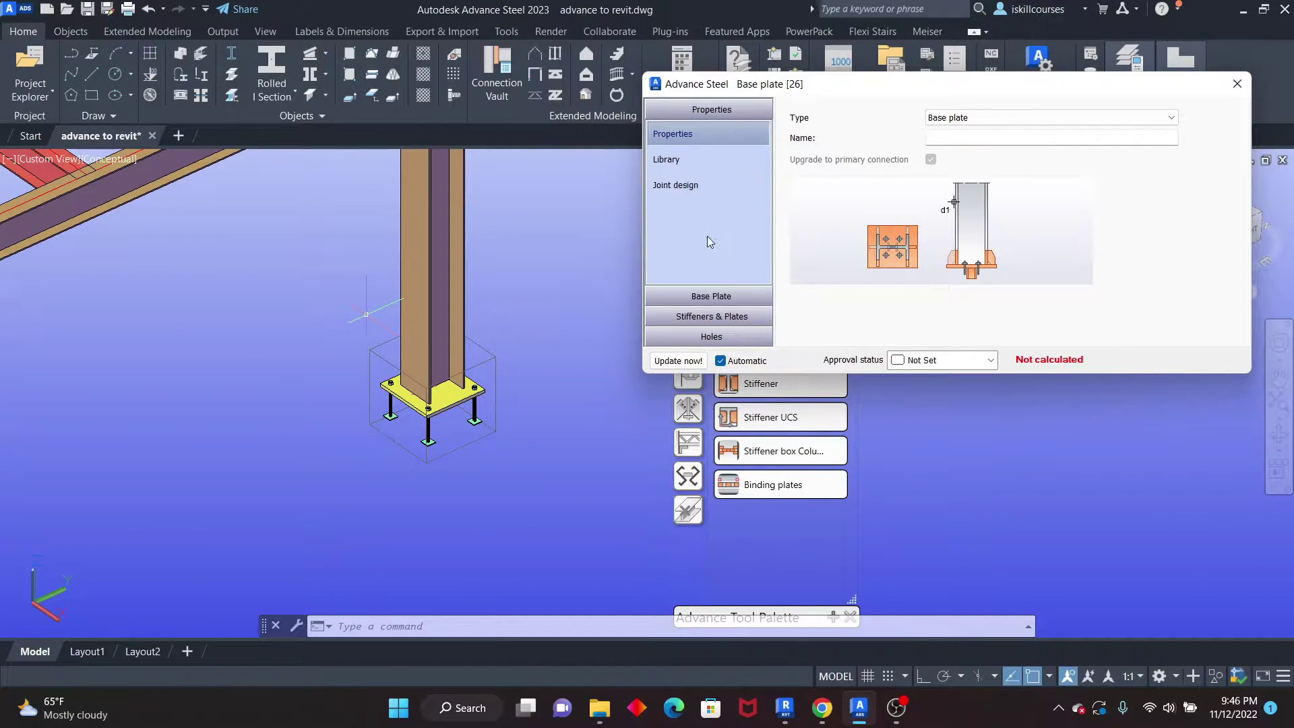
{"action": "left_click", "coordinate": [710, 296]}
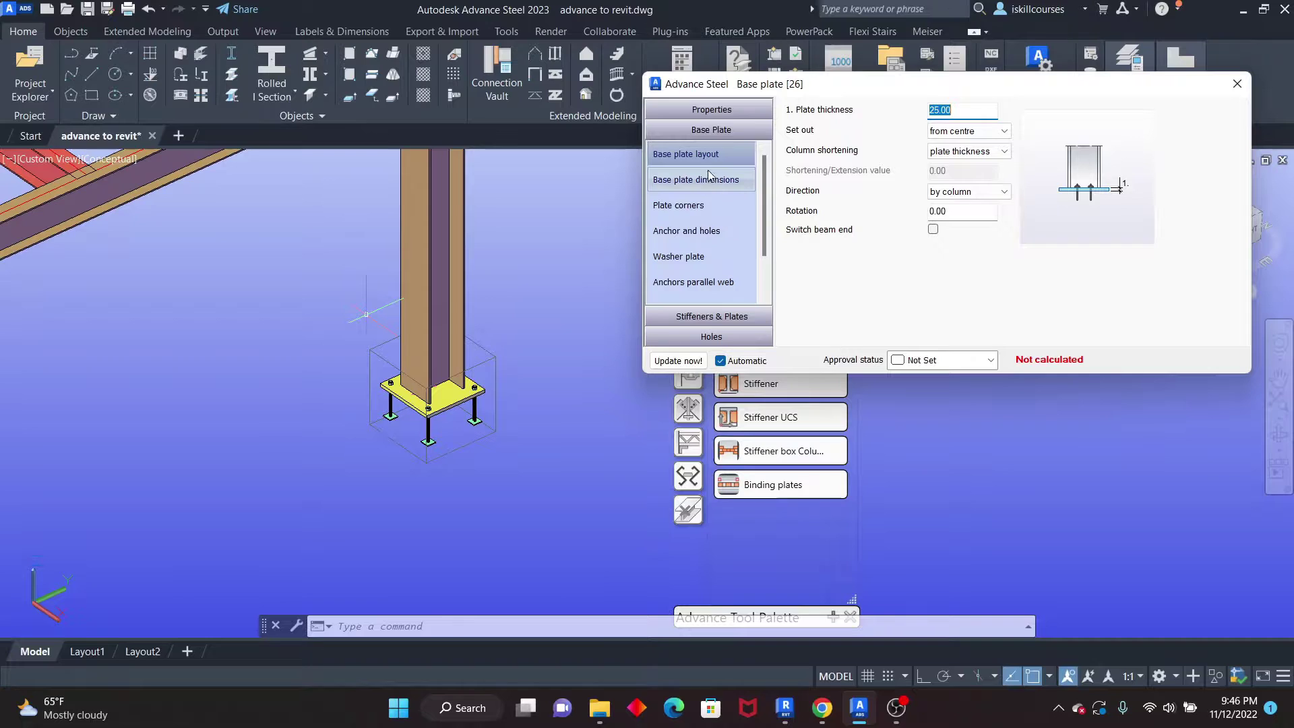
{"action": "left_click", "coordinate": [673, 182]}
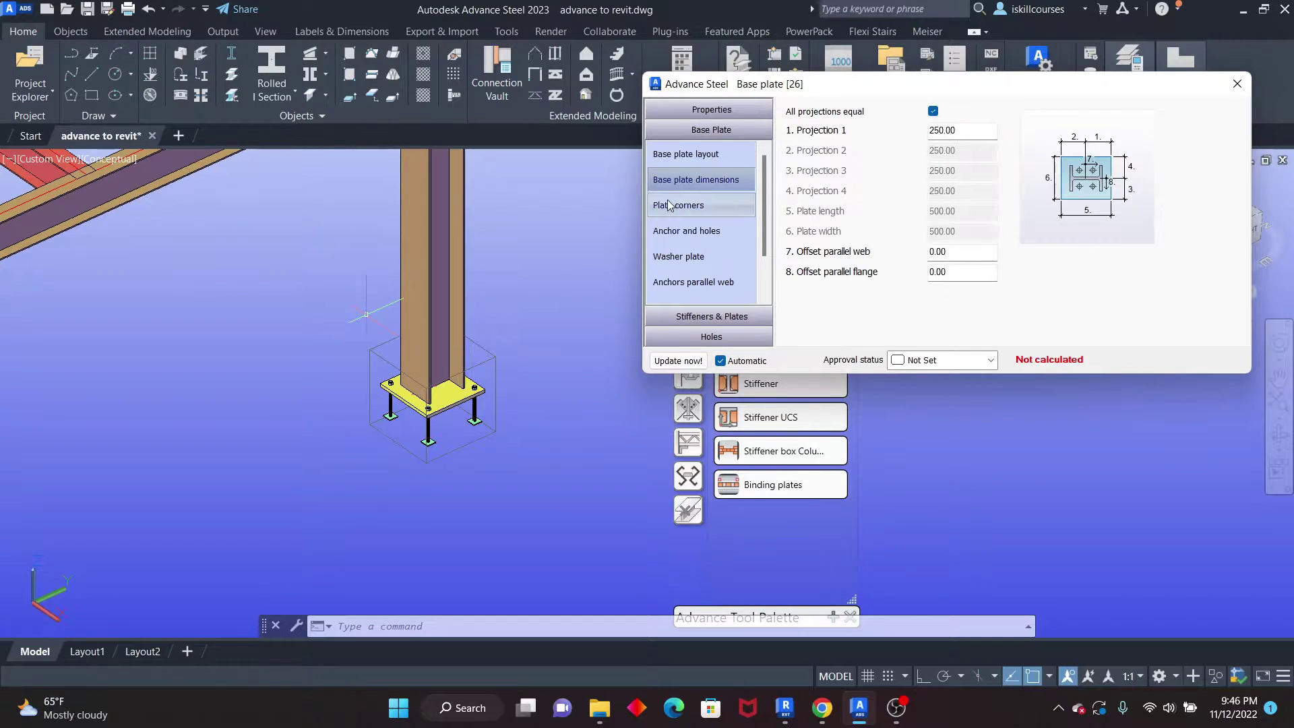
{"action": "left_click", "coordinate": [671, 205]}
{"action": "left_click", "coordinate": [671, 231]}
{"action": "left_click", "coordinate": [671, 256]}
{"action": "left_click", "coordinate": [670, 283]}
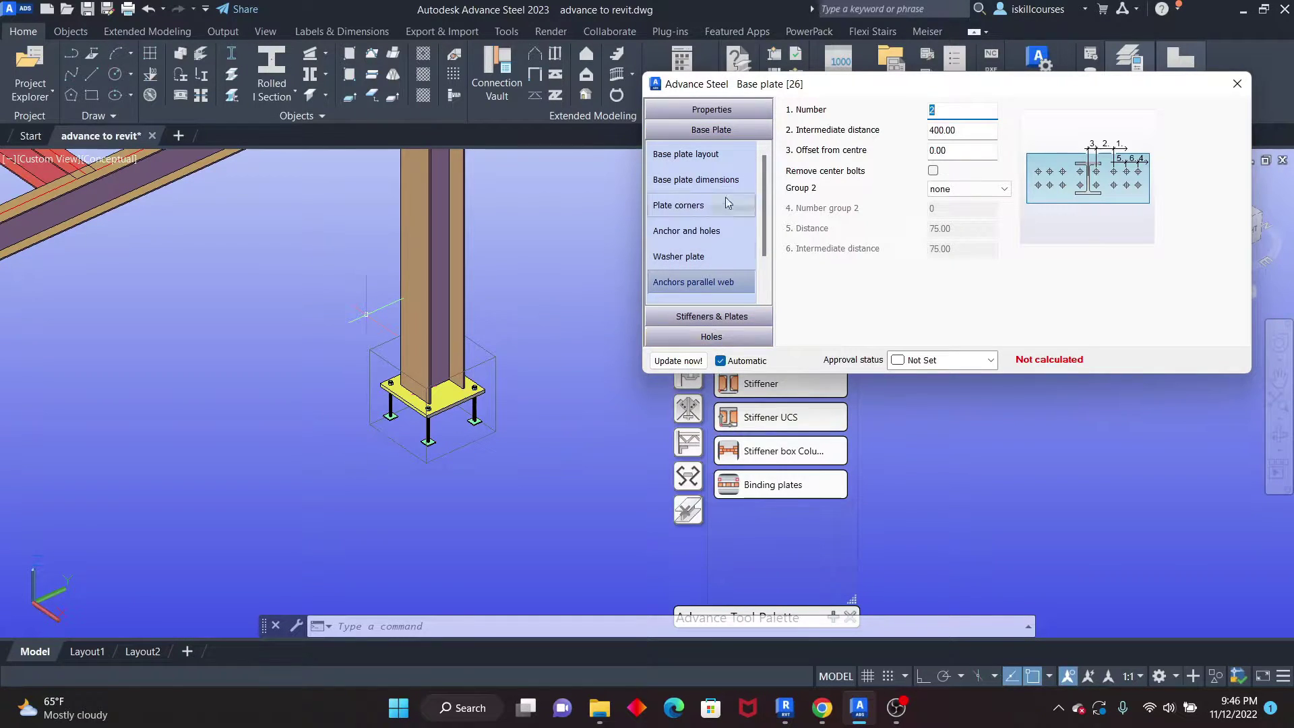
Review the predefined plate sizes in the base plate's library and compare them with the modelled plate
{"action": "left_click", "coordinate": [707, 111]}
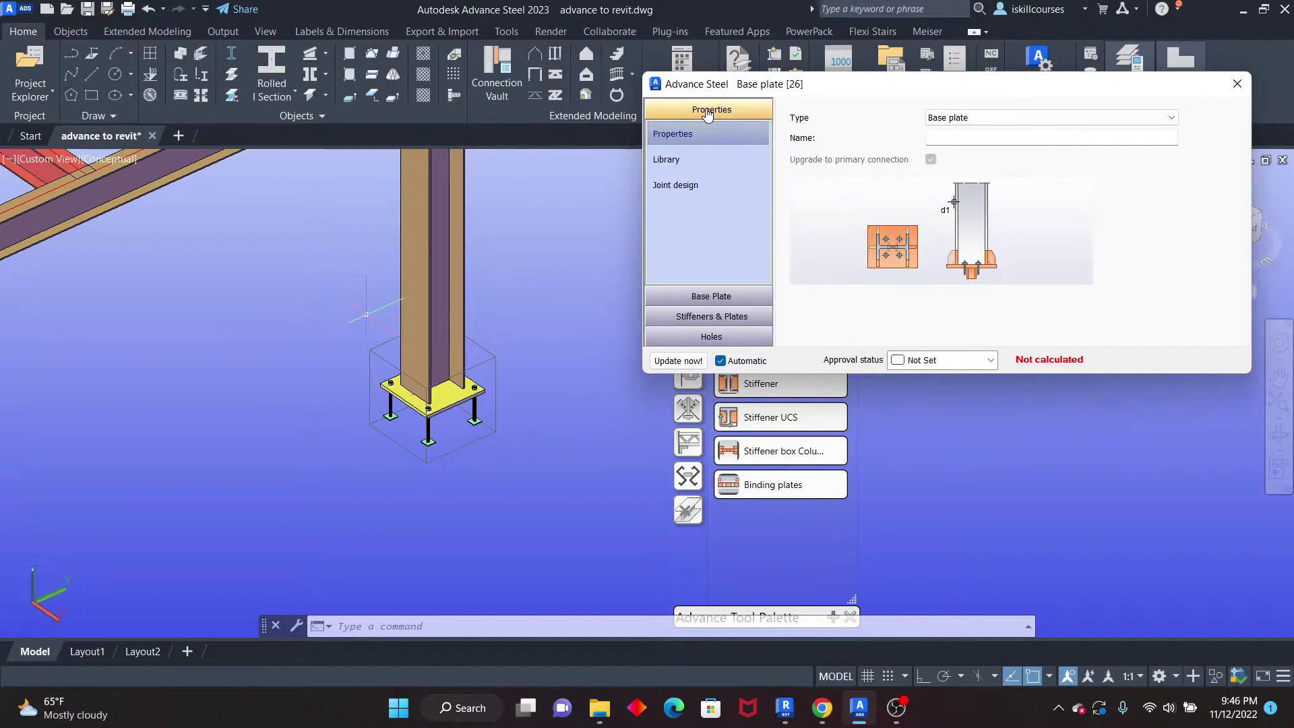
{"action": "left_click", "coordinate": [664, 160]}
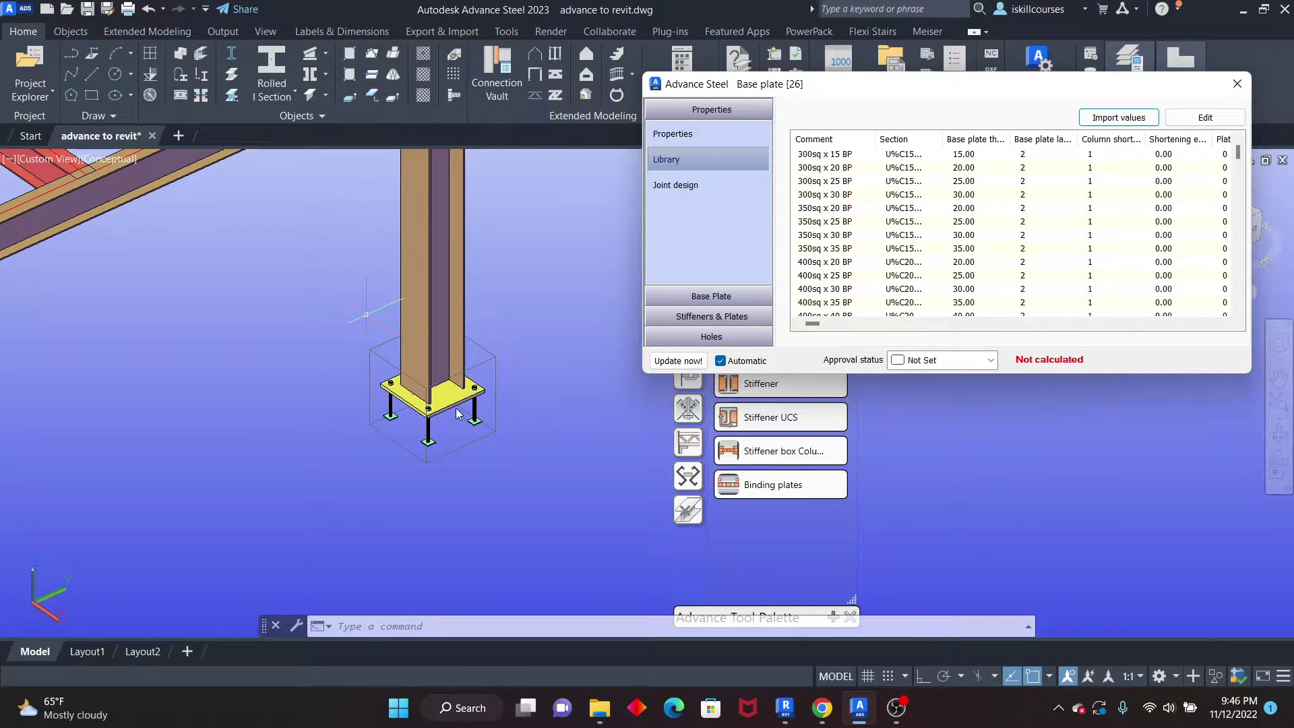
{"action": "scroll", "coordinate": [456, 413], "scroll_direction": "up", "scroll_amount": 6}
{"action": "scroll", "coordinate": [454, 401], "scroll_direction": "down", "scroll_amount": 4}
{"action": "scroll", "coordinate": [472, 421], "scroll_direction": "up", "scroll_amount": 4}
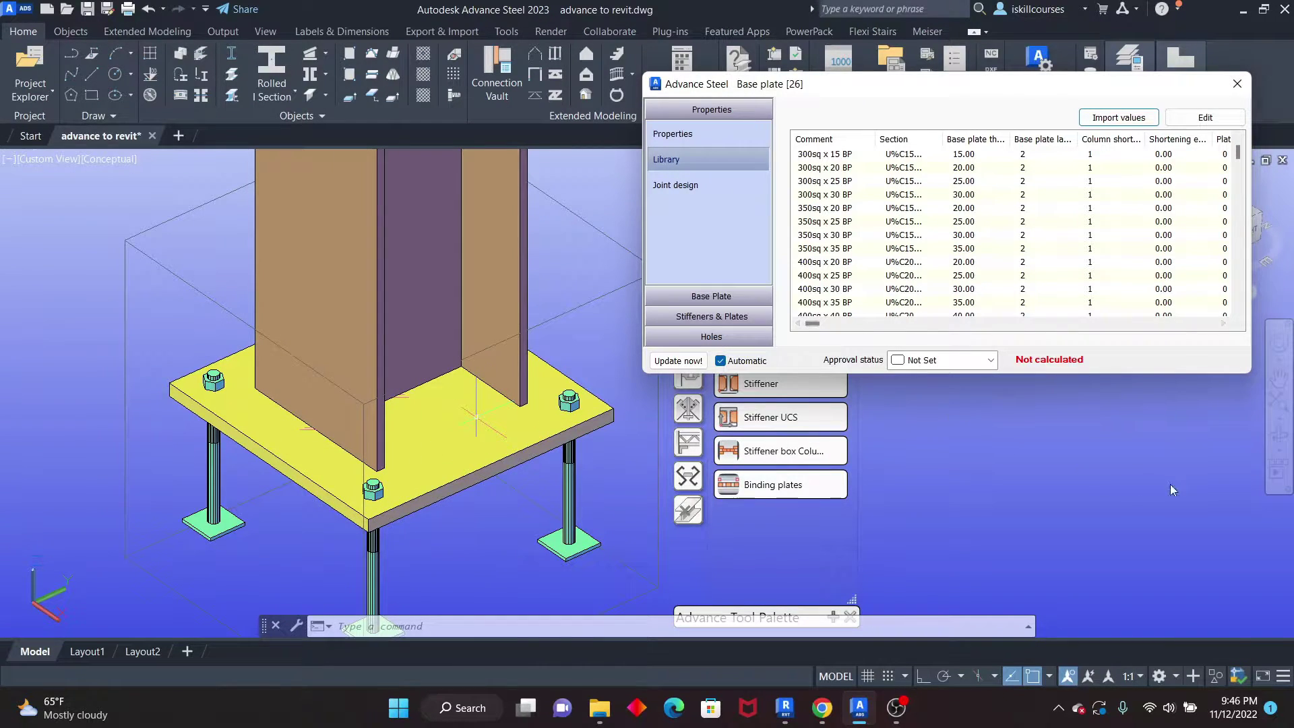
{"action": "scroll", "coordinate": [1010, 256], "scroll_direction": "down", "scroll_amount": 10}
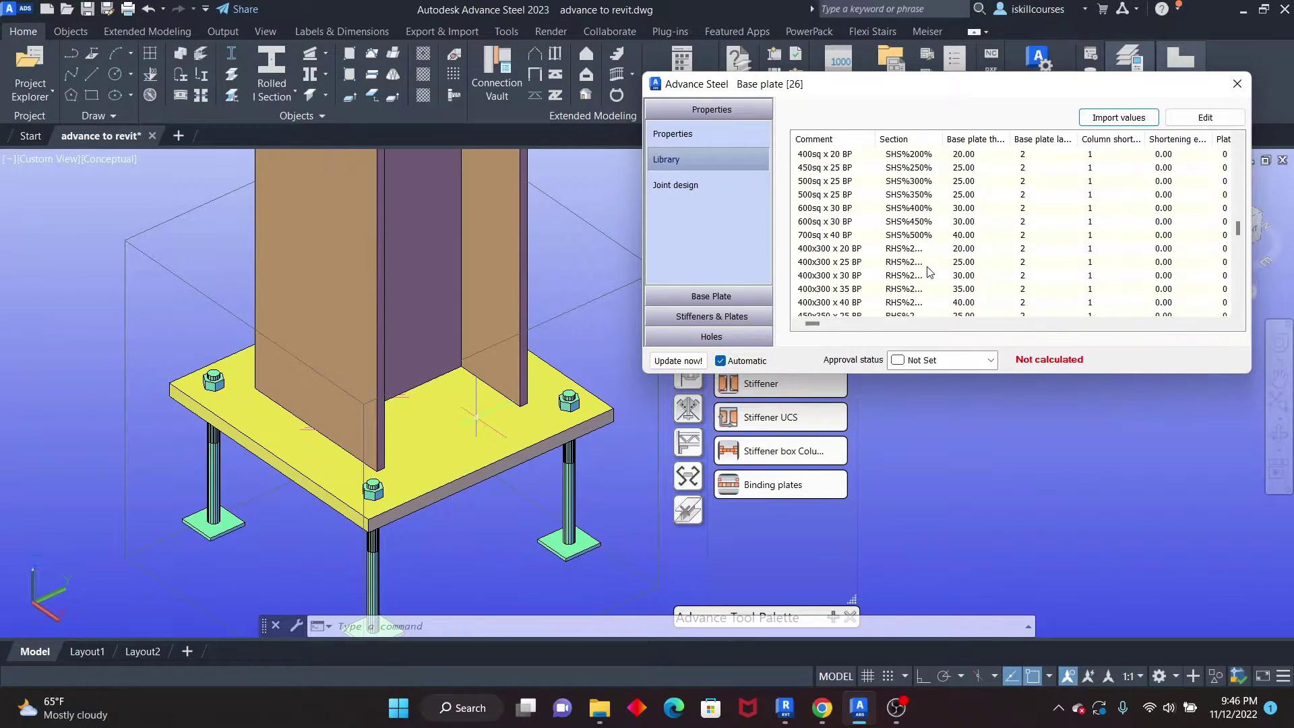
{"action": "scroll", "coordinate": [928, 271], "scroll_direction": "down", "scroll_amount": 10}
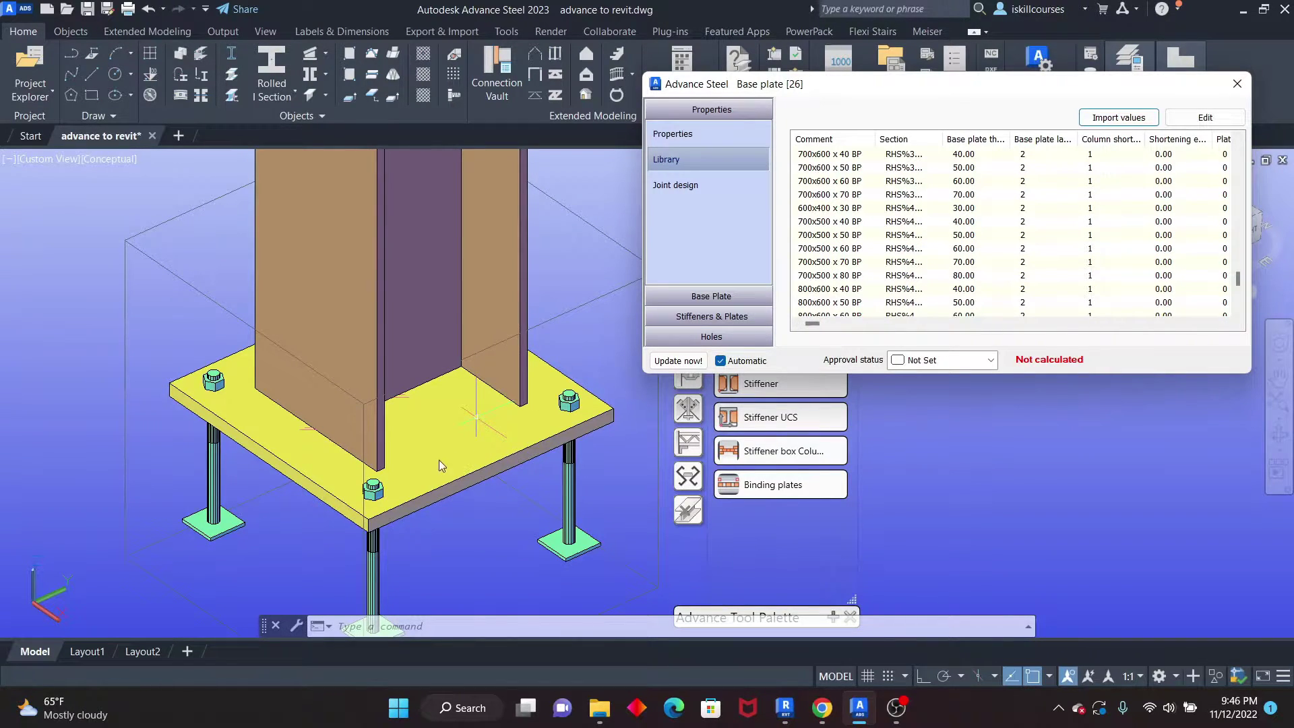
Check the plate thickness setting in the base plate layout and close the connection's properties
{"action": "left_click", "coordinate": [710, 296]}
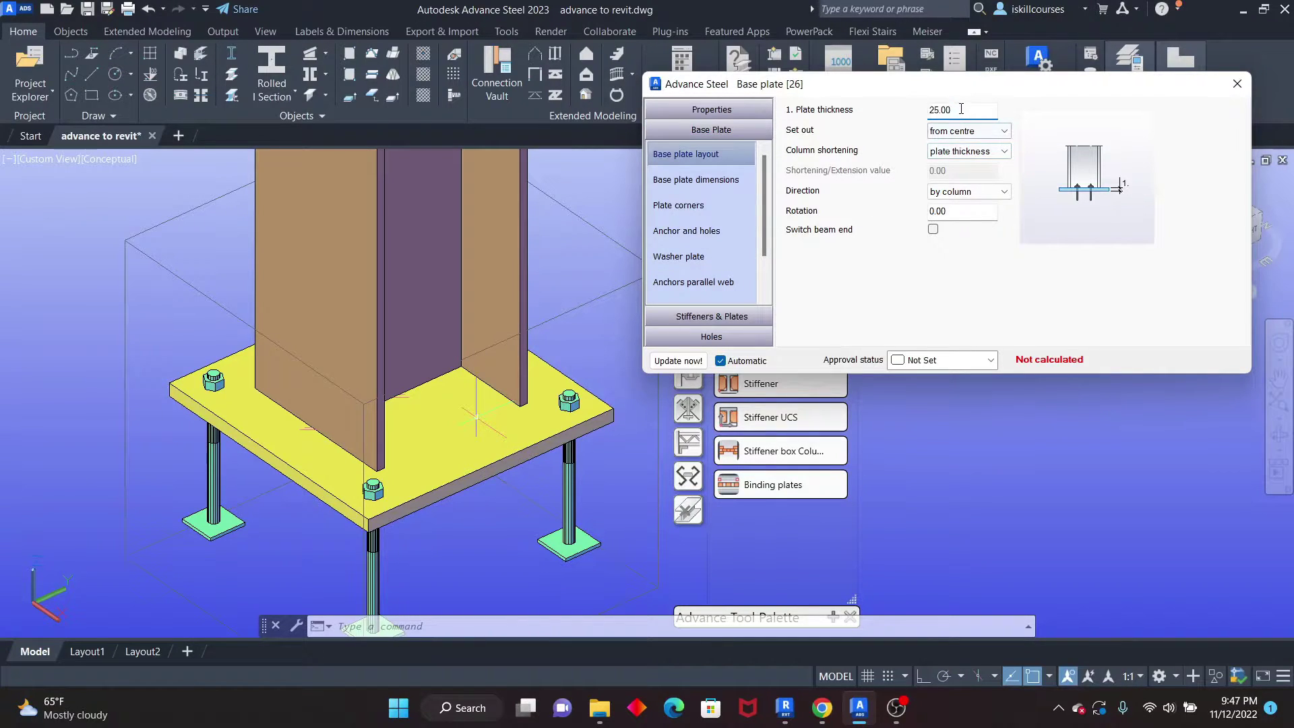
{"action": "left_click", "coordinate": [976, 110]}
{"action": "left_click", "coordinate": [1236, 83]}
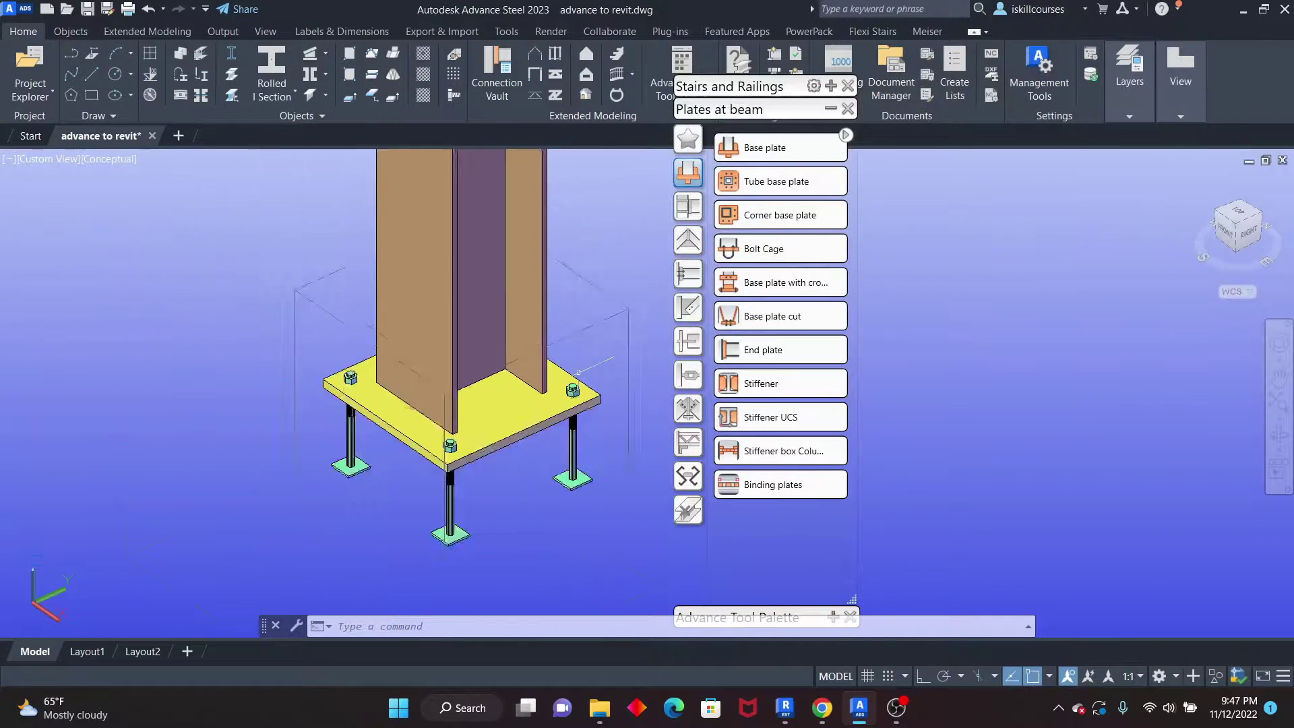
Collapse the Connection vault and move the stacked palettes back beside the view cube
{"action": "scroll", "coordinate": [577, 371], "scroll_direction": "down", "scroll_amount": 8}
{"action": "scroll", "coordinate": [576, 357], "scroll_direction": "up", "scroll_amount": 12}
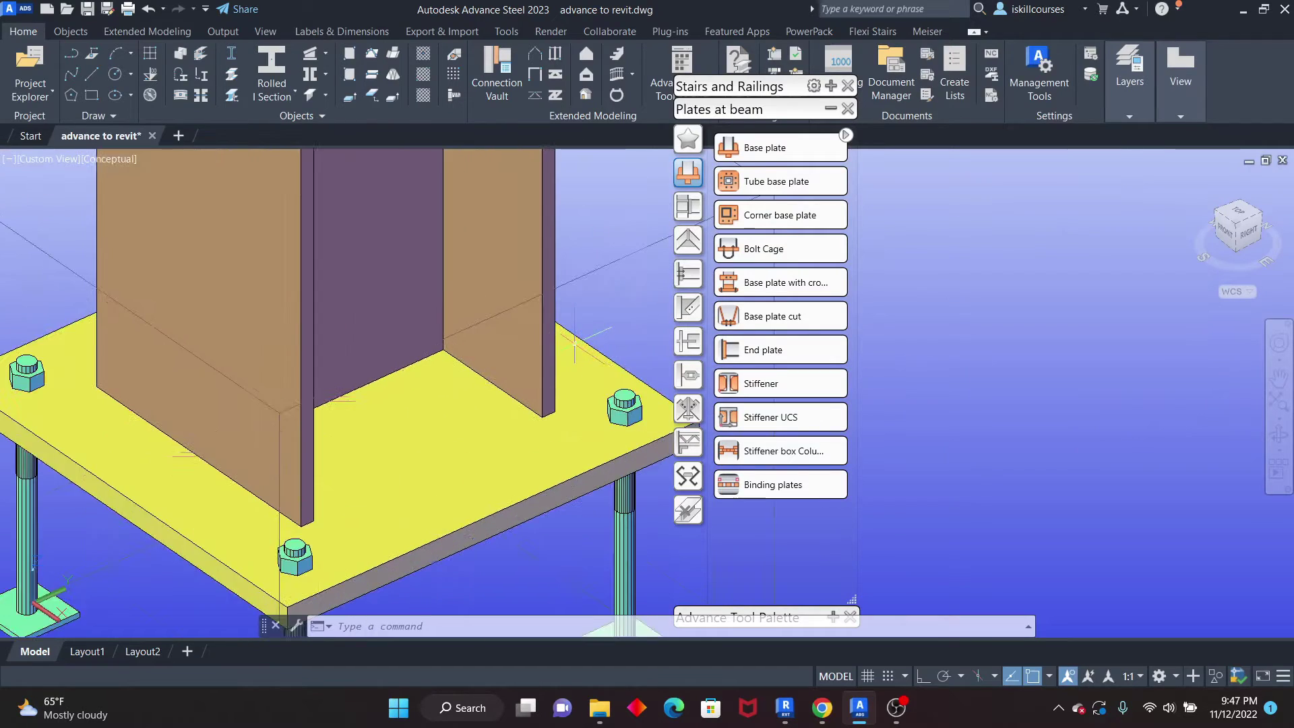
{"action": "scroll", "coordinate": [574, 343], "scroll_direction": "down", "scroll_amount": 8}
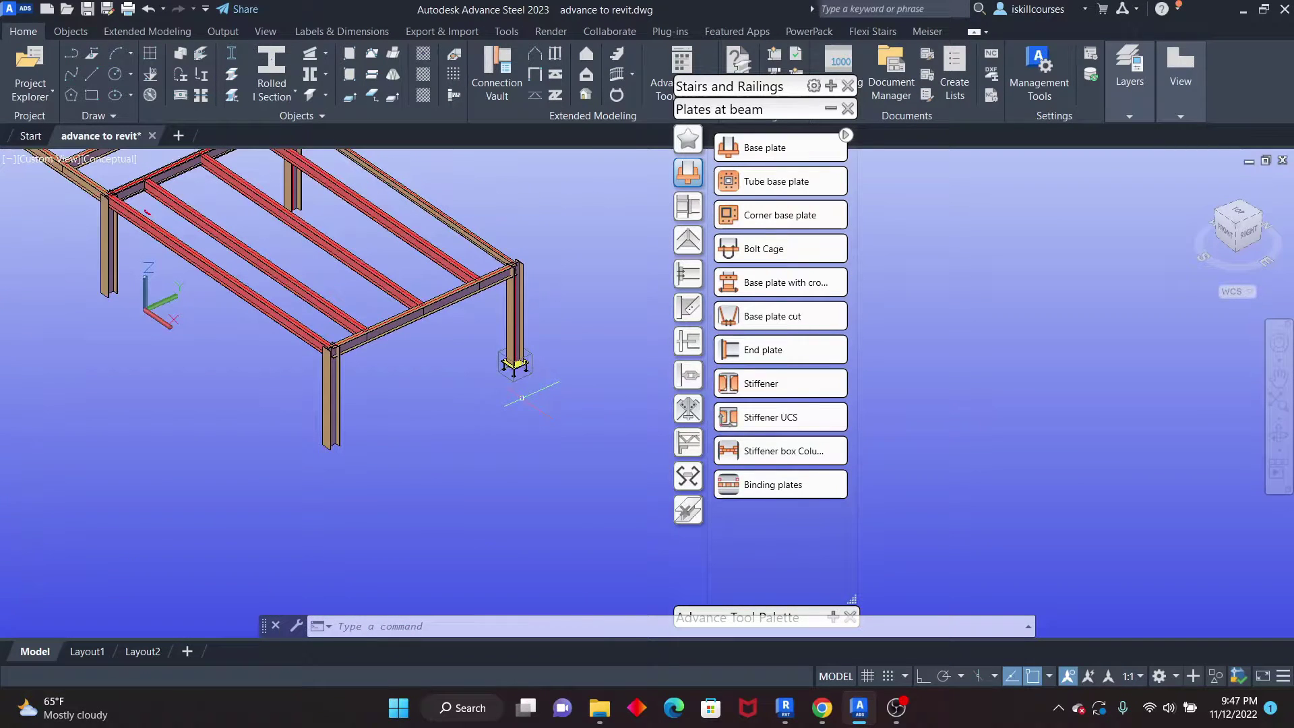
{"action": "left_click", "coordinate": [828, 109]}
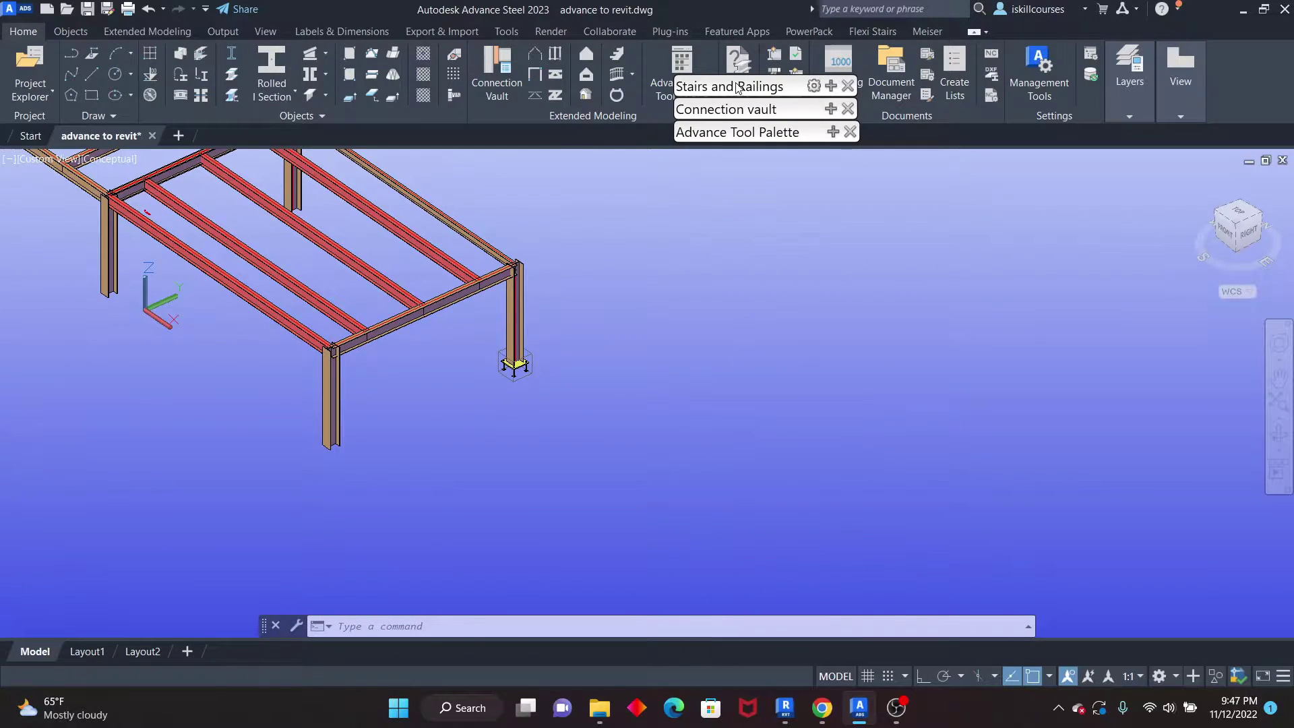
{"action": "left_click_drag", "start_coordinate": [738, 86], "coordinate": [1024, 181]}
Inspect the right corner column's base plate up close and compare it with the bare columns of the frame
{"action": "left_click", "coordinate": [552, 370]}
{"action": "scroll", "coordinate": [512, 361], "scroll_direction": "up", "scroll_amount": 10}
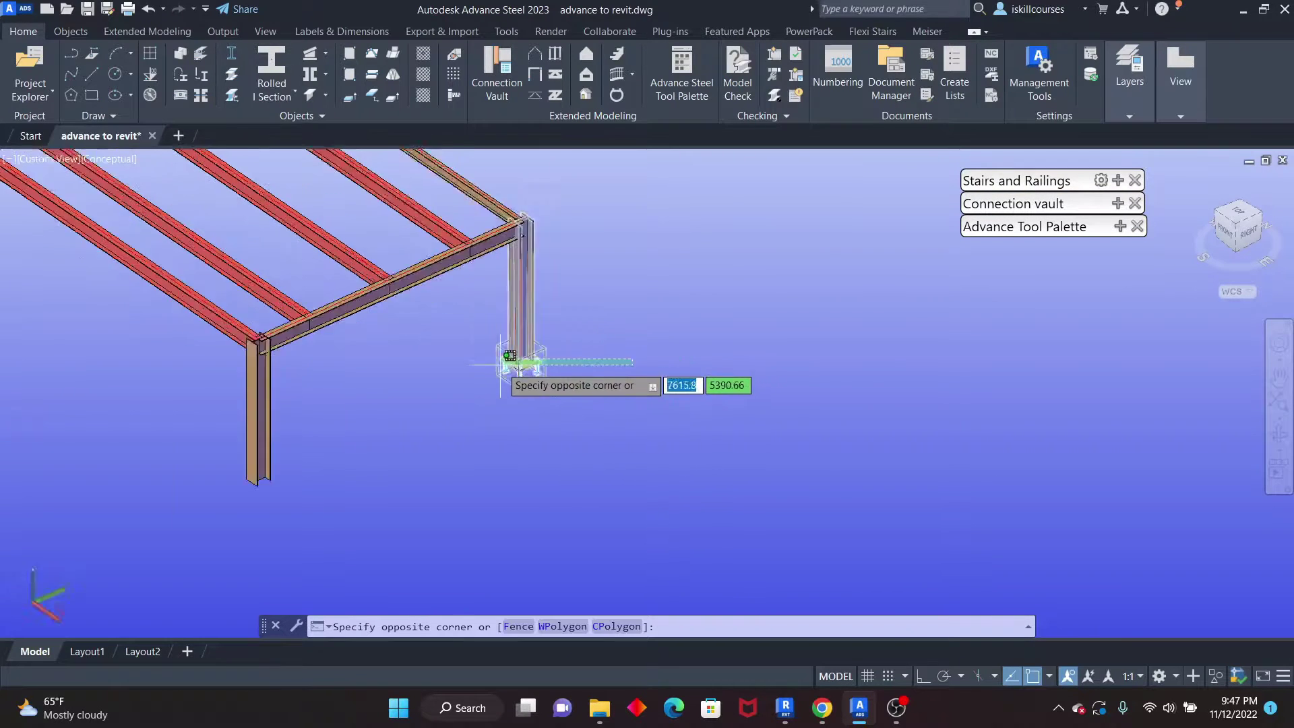
{"action": "left_click", "coordinate": [556, 381]}
{"action": "scroll", "coordinate": [478, 366], "scroll_direction": "down", "scroll_amount": 10}
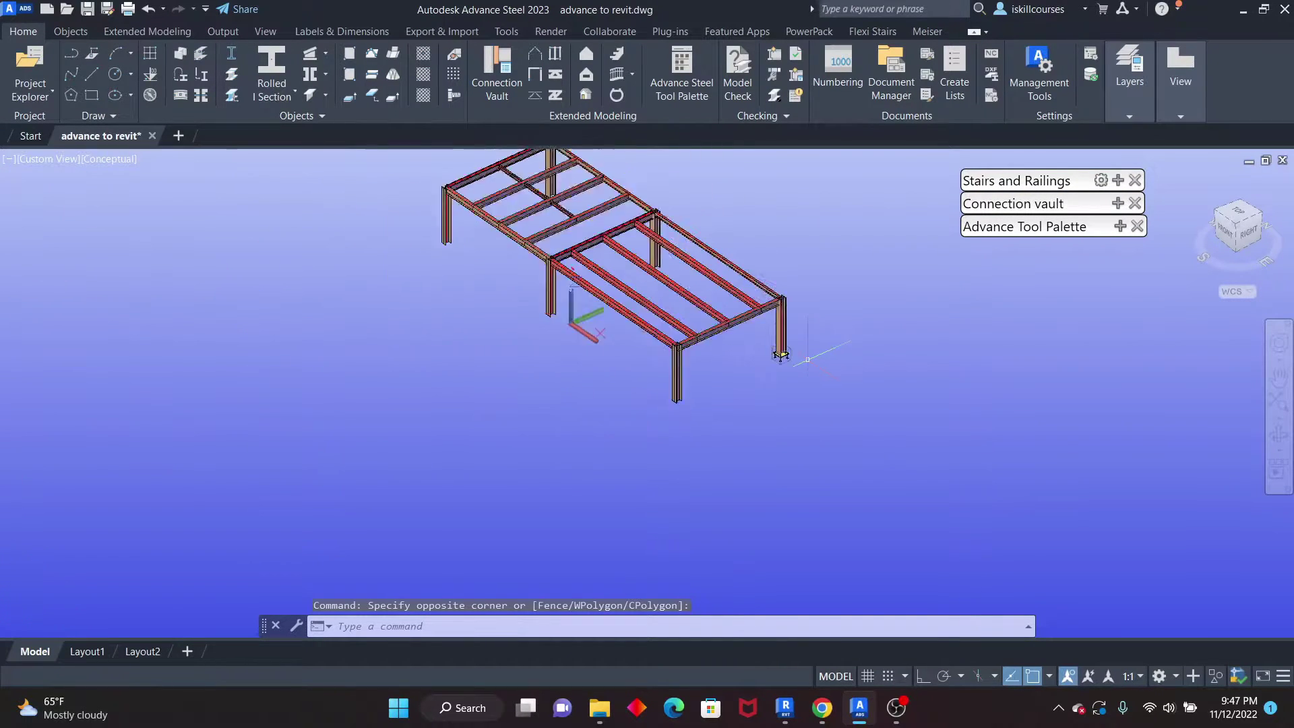
{"action": "scroll", "coordinate": [803, 331], "scroll_direction": "up", "scroll_amount": 4}
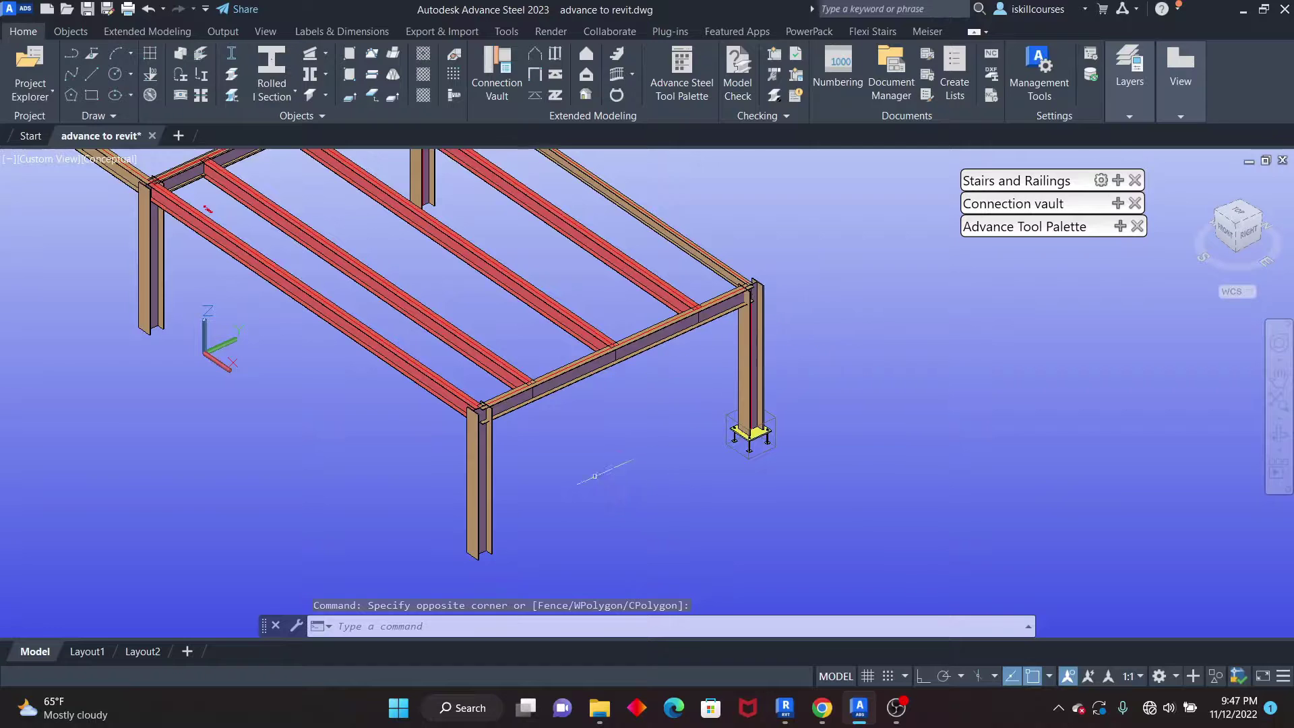
{"action": "scroll", "coordinate": [586, 438], "scroll_direction": "down", "scroll_amount": 5}
{"action": "scroll", "coordinate": [578, 404], "scroll_direction": "up", "scroll_amount": 8}
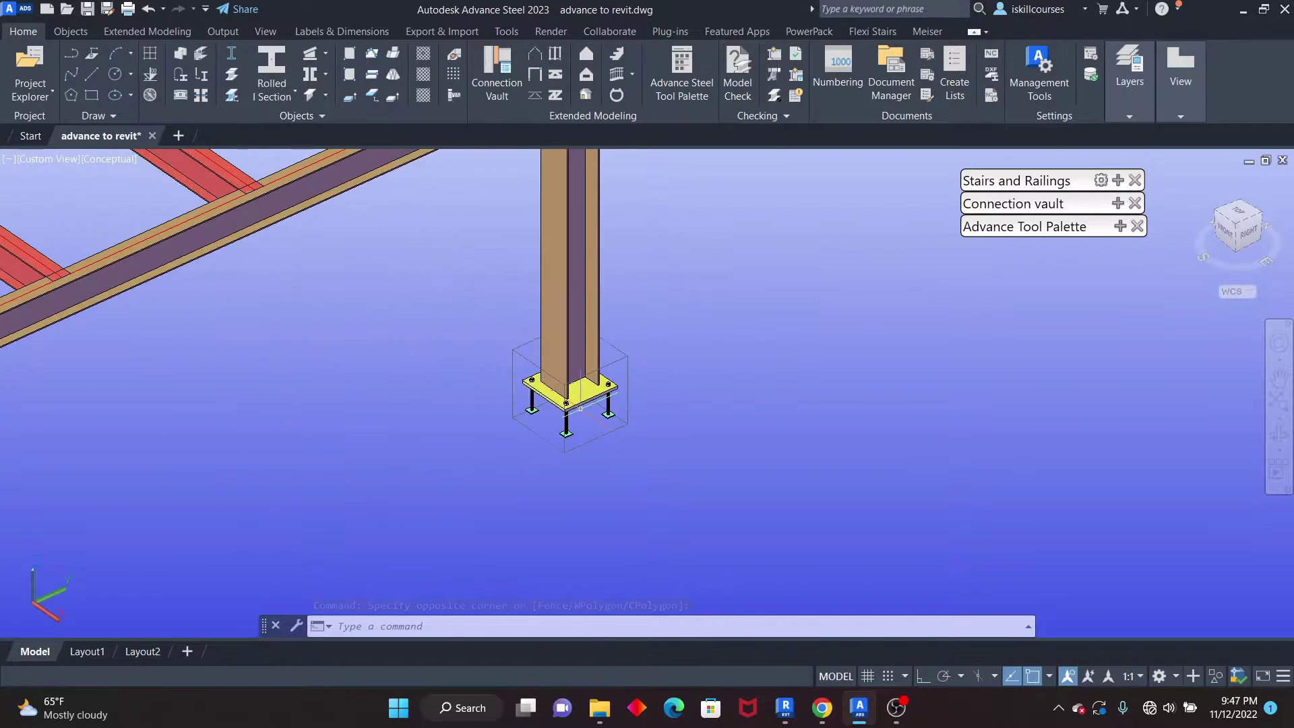
{"action": "scroll", "coordinate": [579, 408], "scroll_direction": "down", "scroll_amount": 5}
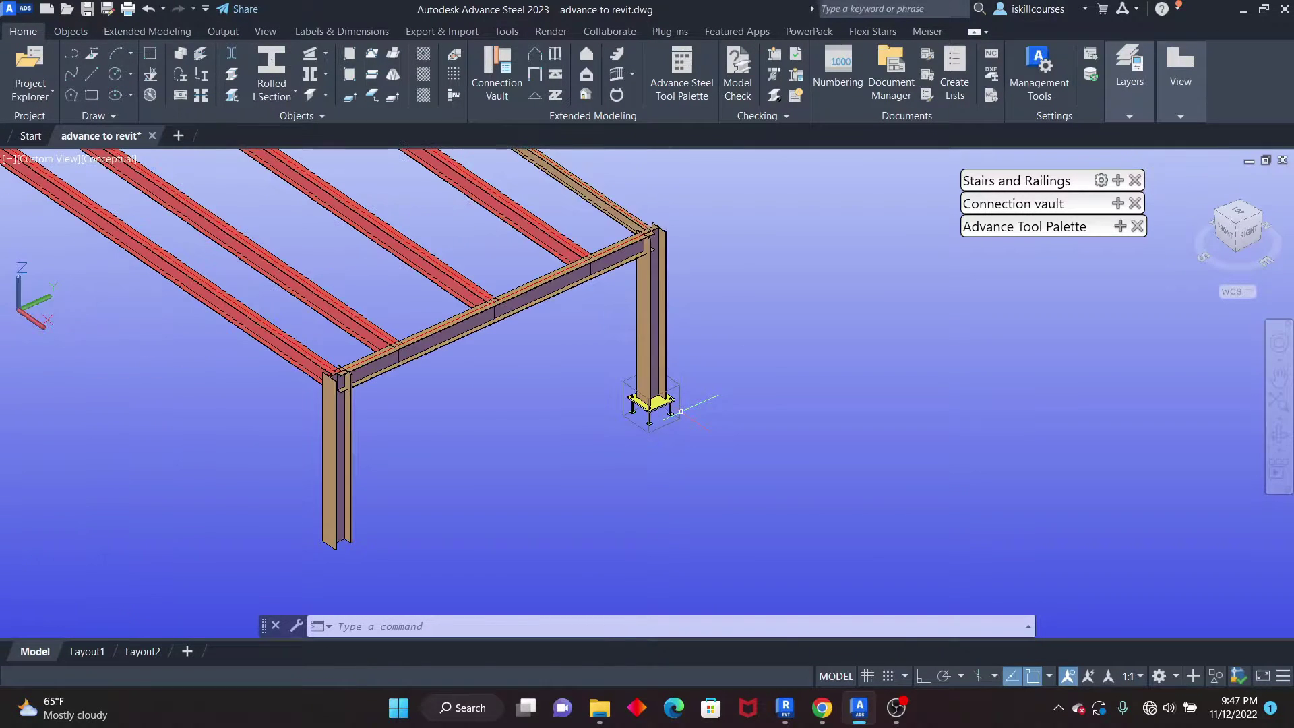
{"action": "scroll", "coordinate": [680, 411], "scroll_direction": "down", "scroll_amount": 5}
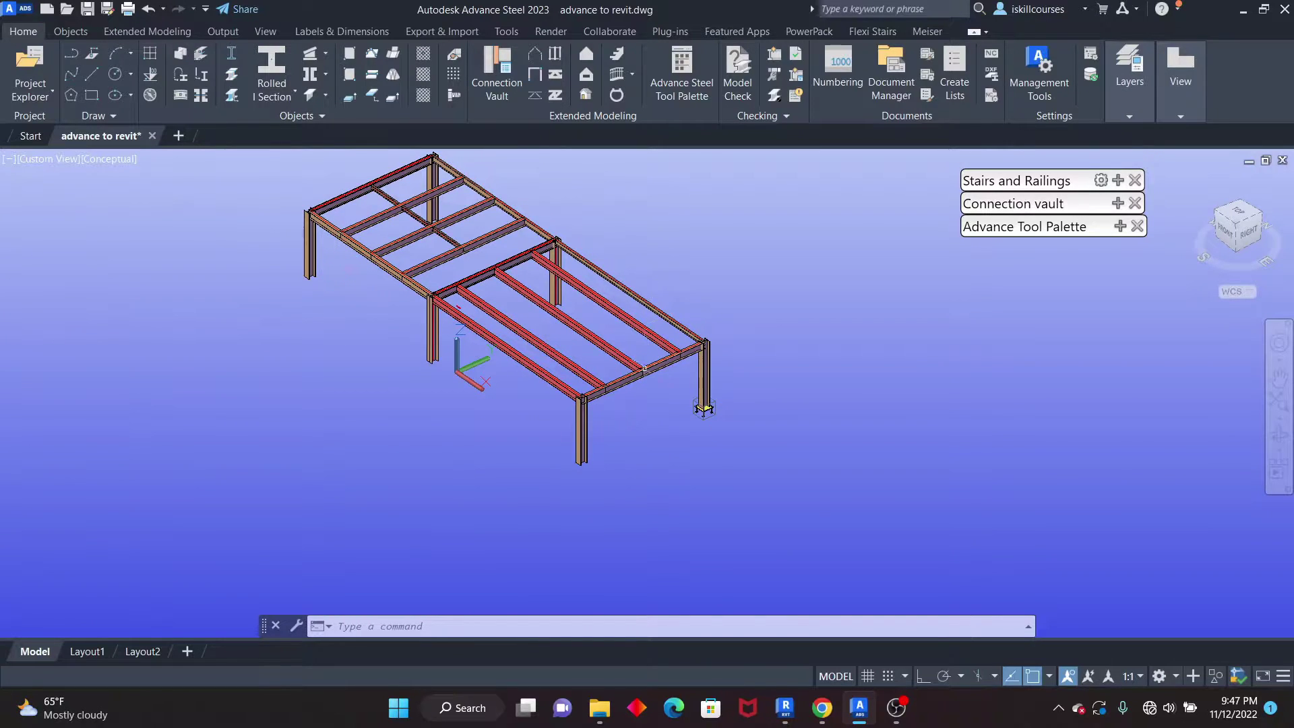
{"action": "scroll", "coordinate": [704, 408], "scroll_direction": "up", "scroll_amount": 8}
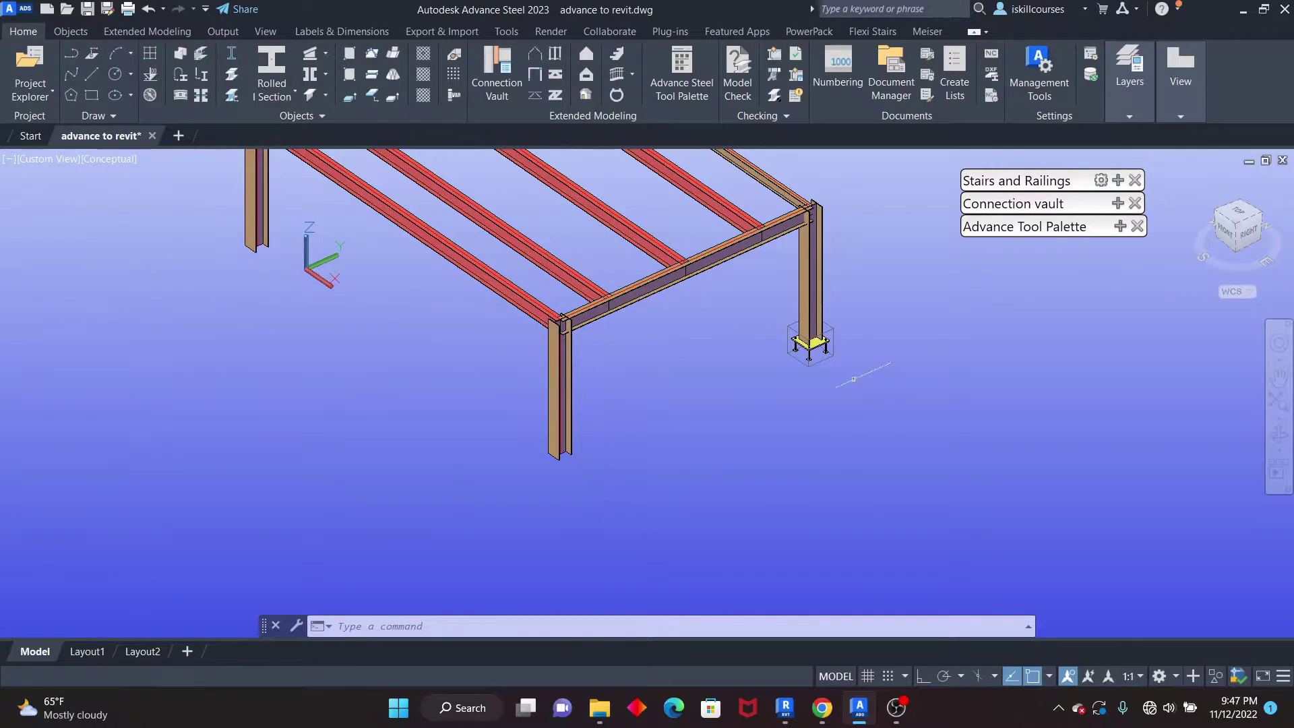
{"action": "scroll", "coordinate": [768, 324], "scroll_direction": "down", "scroll_amount": 8}
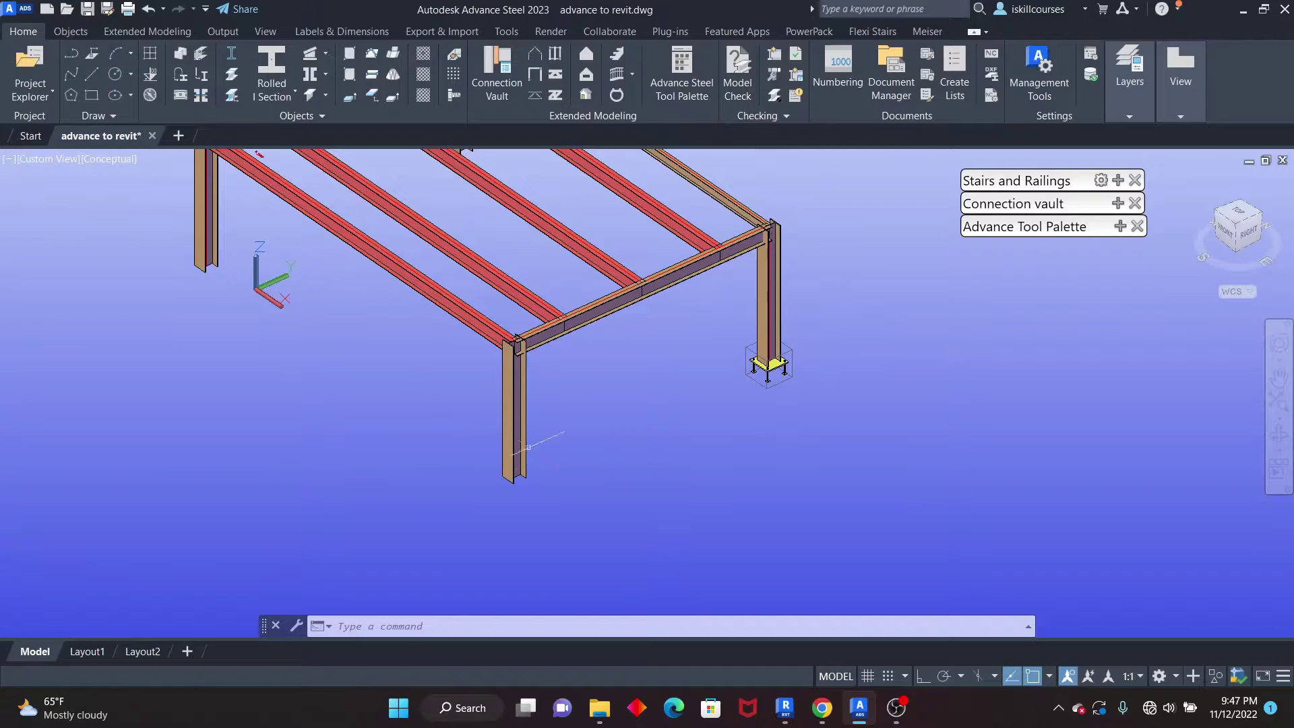
{"action": "scroll", "coordinate": [765, 367], "scroll_direction": "up", "scroll_amount": 4}
{"action": "scroll", "coordinate": [786, 361], "scroll_direction": "up", "scroll_amount": 5}
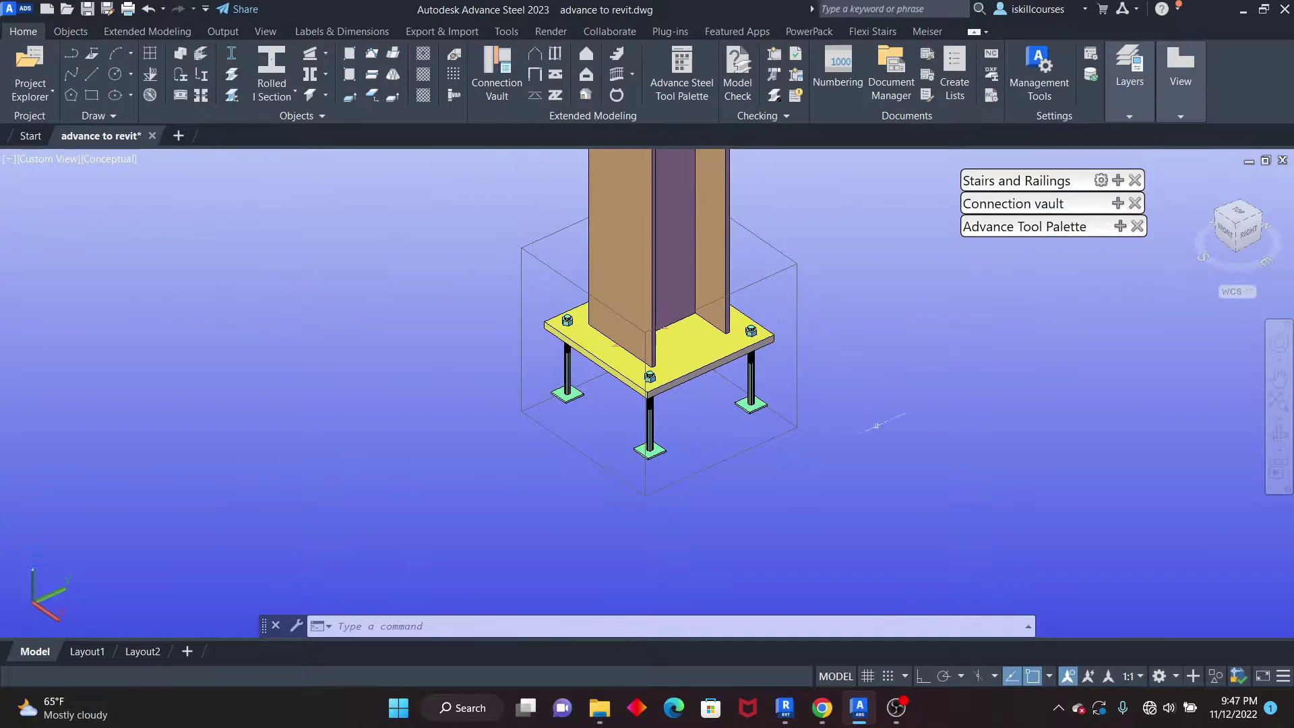
Shift the stacked palettes closer to the model and expand the Advance Tool Palette to review its joint copy tools
{"action": "left_click_drag", "start_coordinate": [1020, 182], "coordinate": [960, 163]}
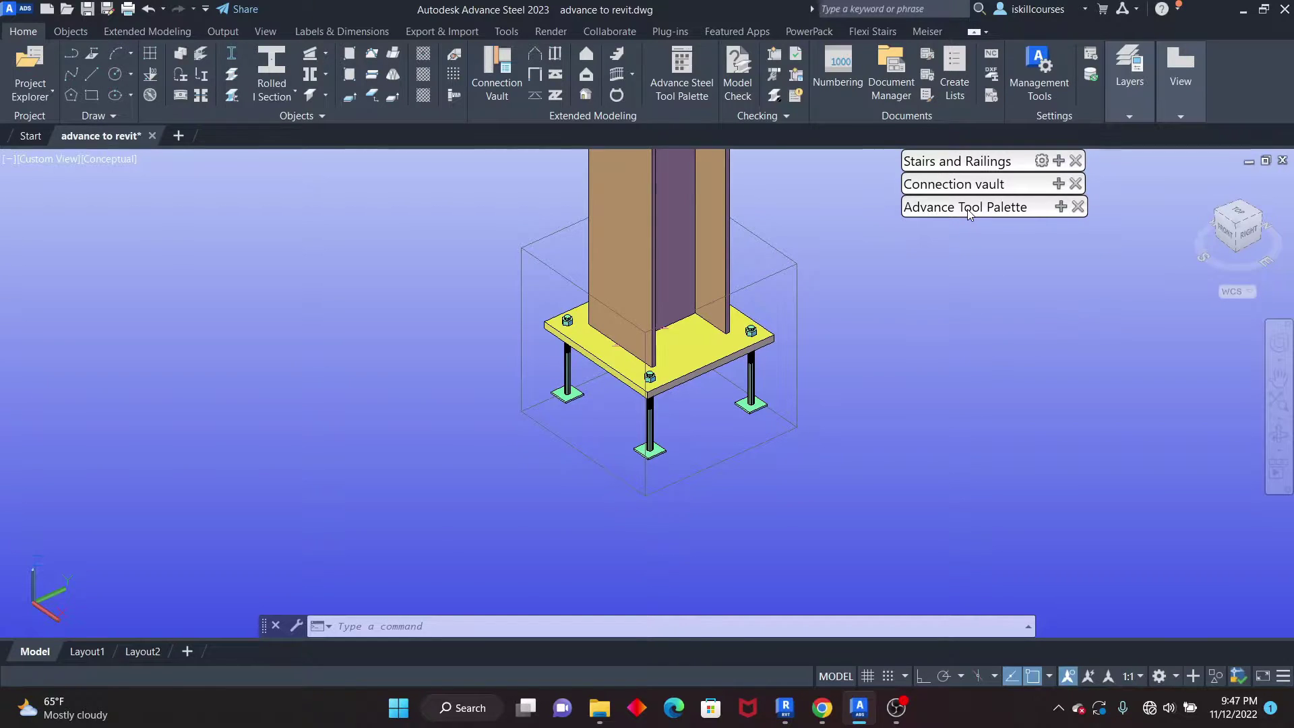
{"action": "left_click", "coordinate": [1059, 206]}
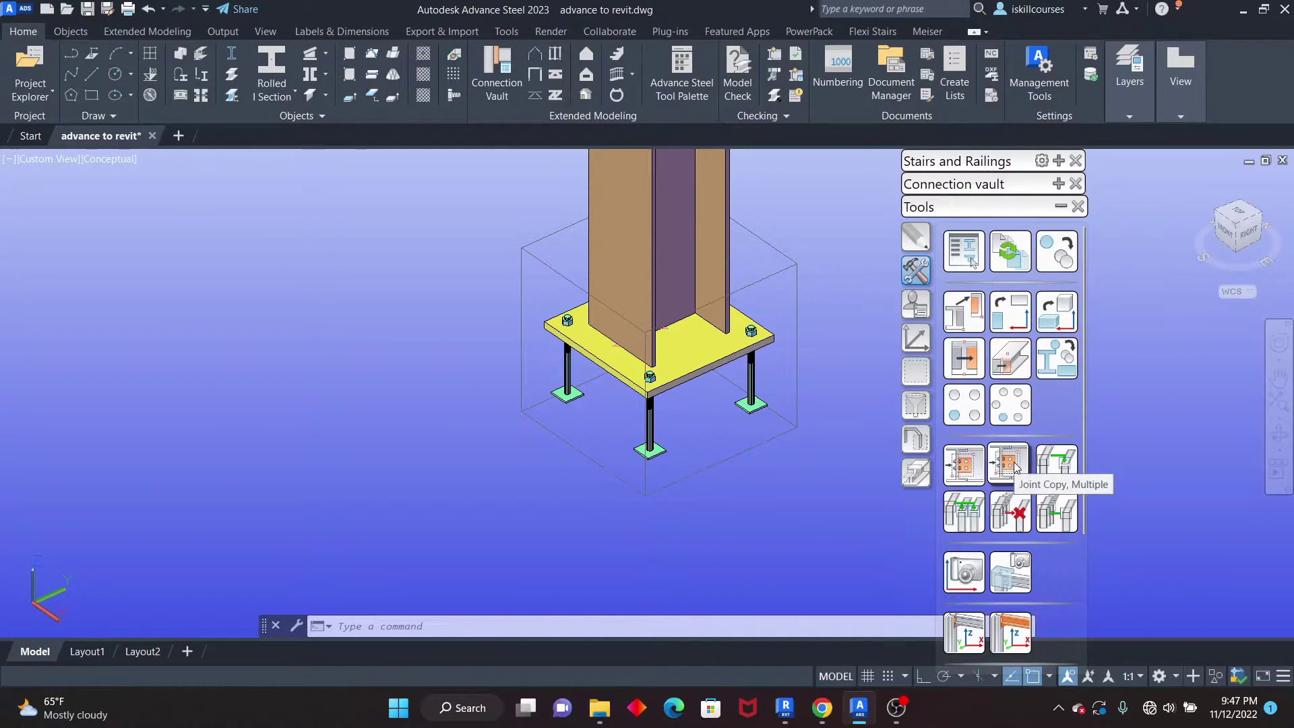
{"action": "left_click", "coordinate": [967, 509]}
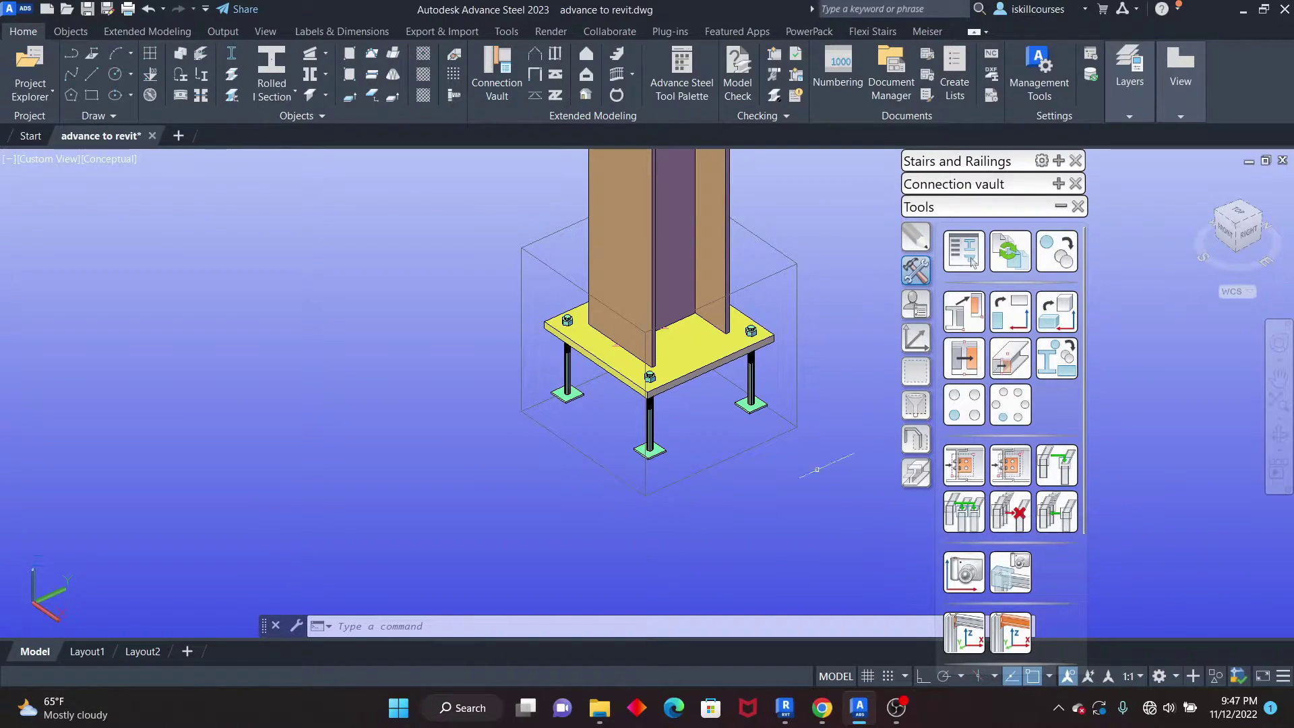
{"action": "scroll", "coordinate": [612, 389], "scroll_direction": "down", "scroll_amount": 2}
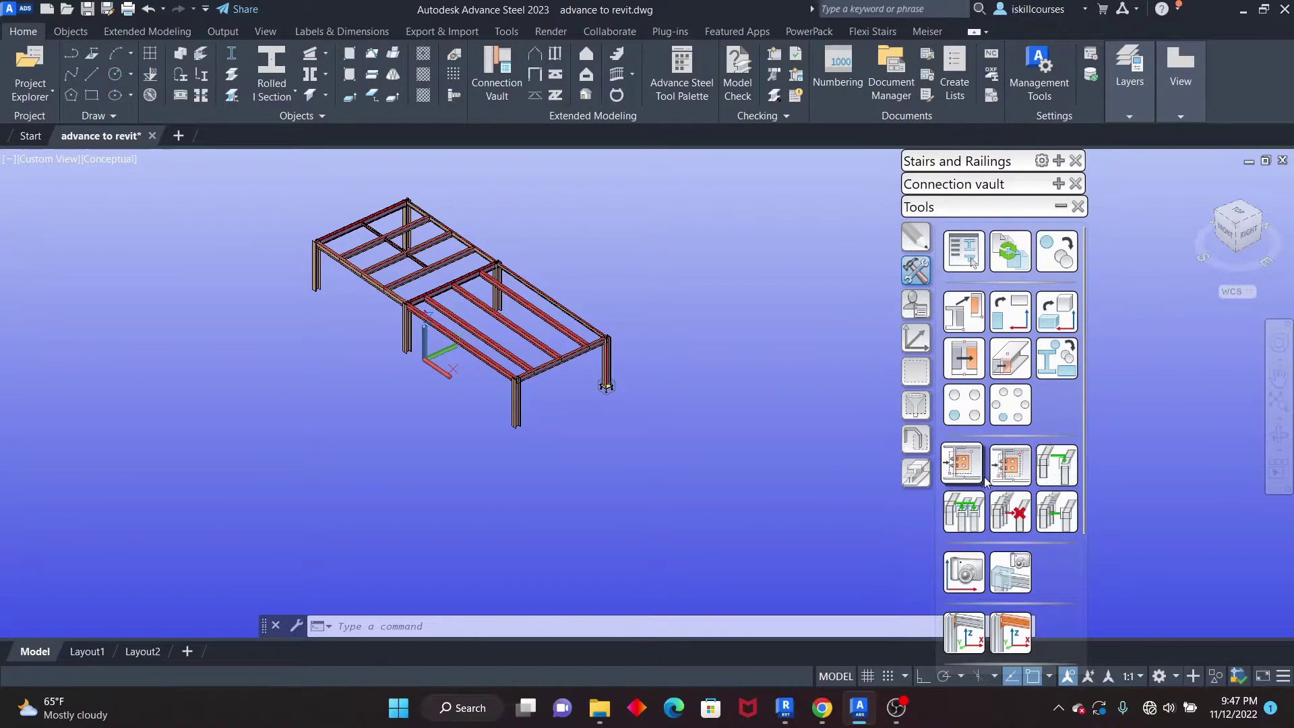
{"action": "scroll", "coordinate": [606, 386], "scroll_direction": "up", "scroll_amount": 6}
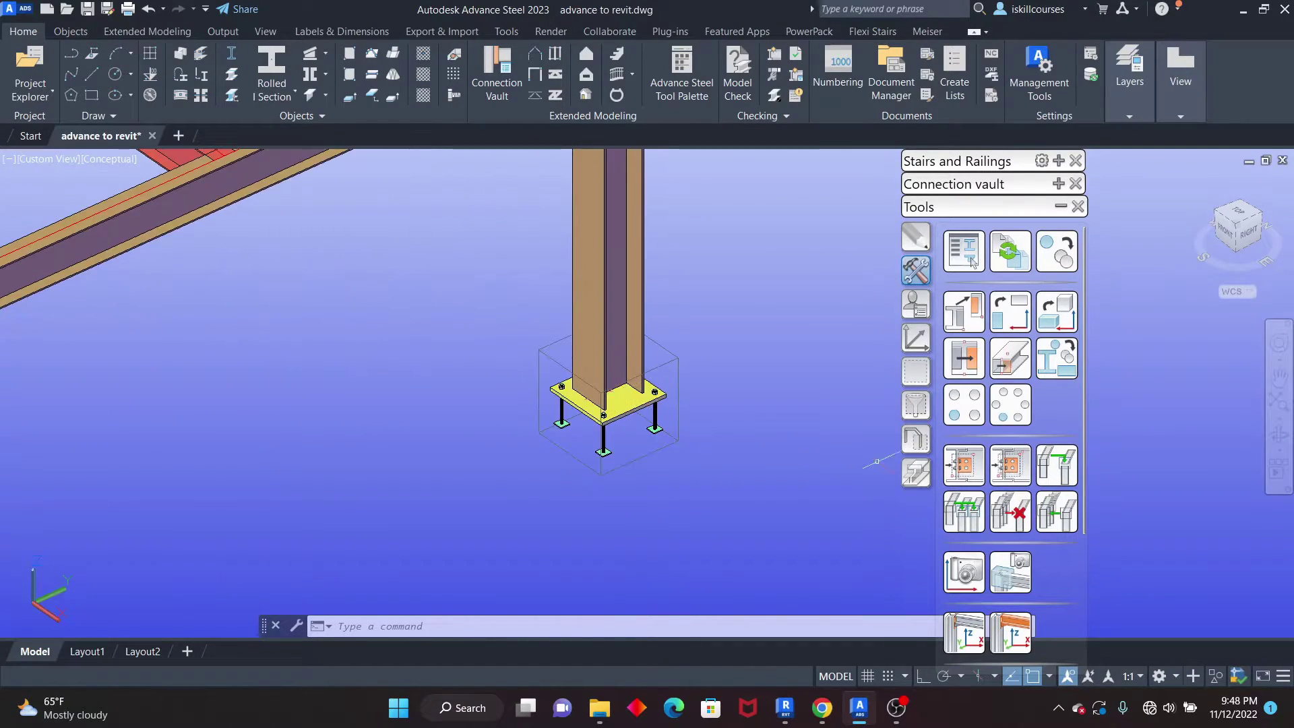
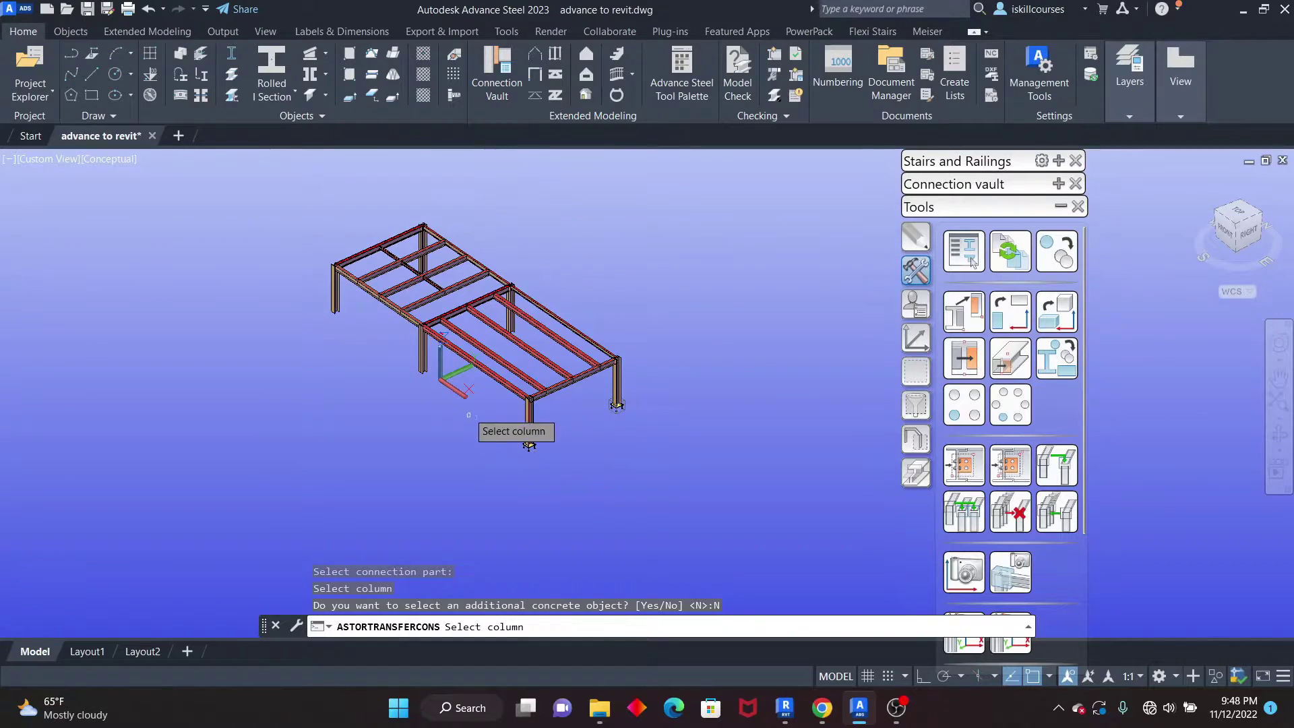
Copy the base plate joint to the two columns between the bays, selecting no additional concrete object
{"action": "left_click", "coordinate": [400, 305]}
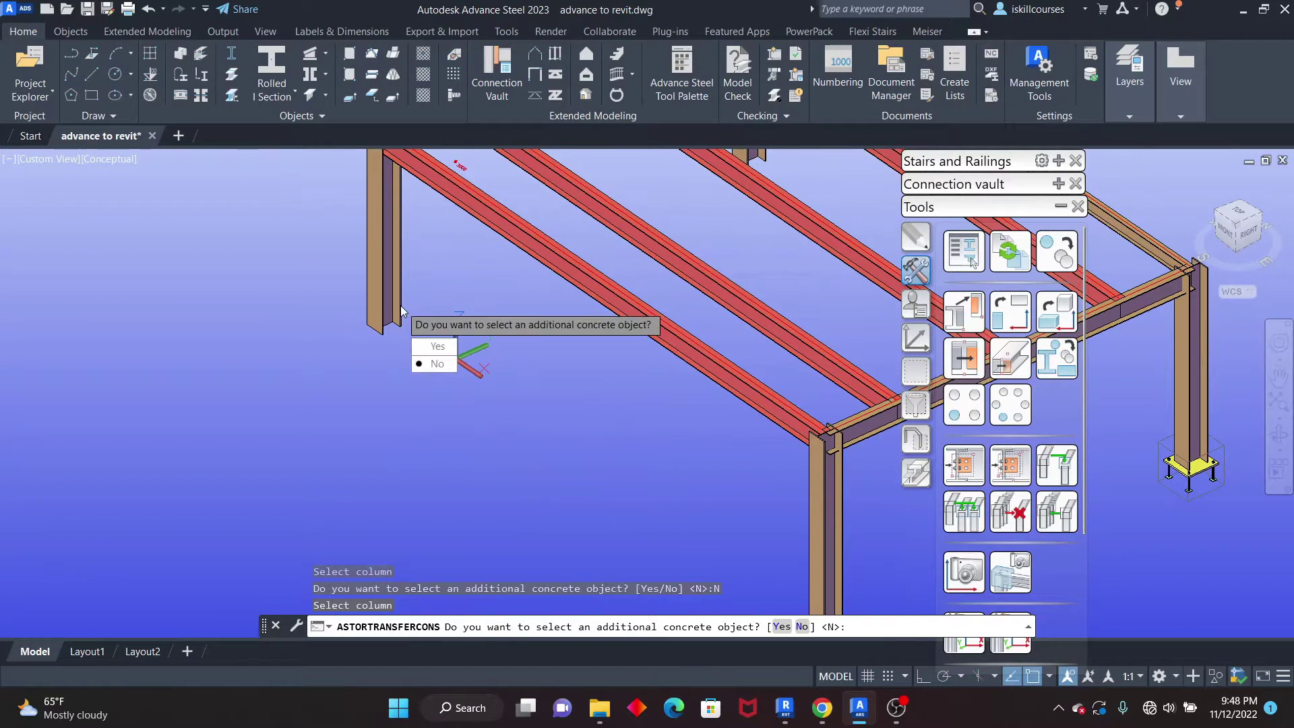
{"action": "key", "text": "Return"}
{"action": "scroll", "coordinate": [471, 354], "scroll_direction": "down", "scroll_amount": 5}
{"action": "scroll", "coordinate": [411, 364], "scroll_direction": "up", "scroll_amount": 8}
{"action": "left_click", "coordinate": [381, 366]}
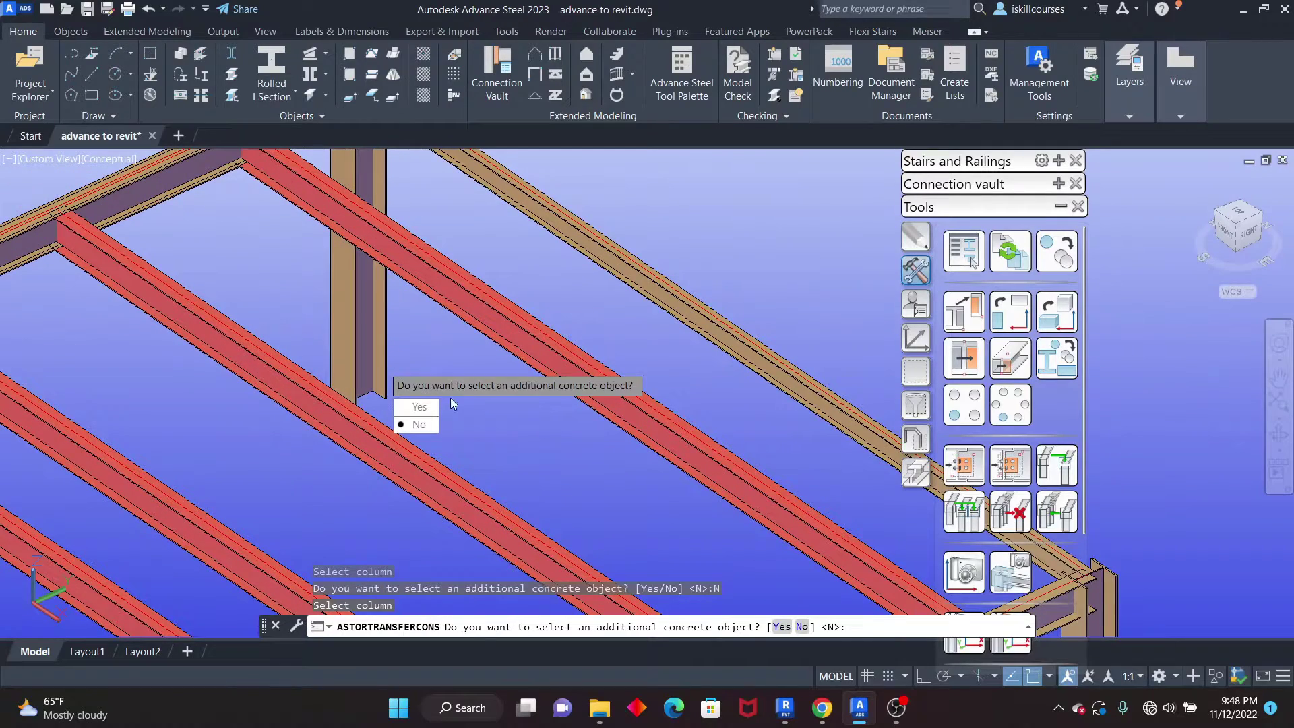
{"action": "left_click", "coordinate": [421, 427]}
Copy the base plate joint to the two far-end columns without an additional concrete object and finish the joint copy
{"action": "scroll", "coordinate": [542, 304], "scroll_direction": "down", "scroll_amount": 5}
{"action": "scroll", "coordinate": [512, 323], "scroll_direction": "up", "scroll_amount": 2}
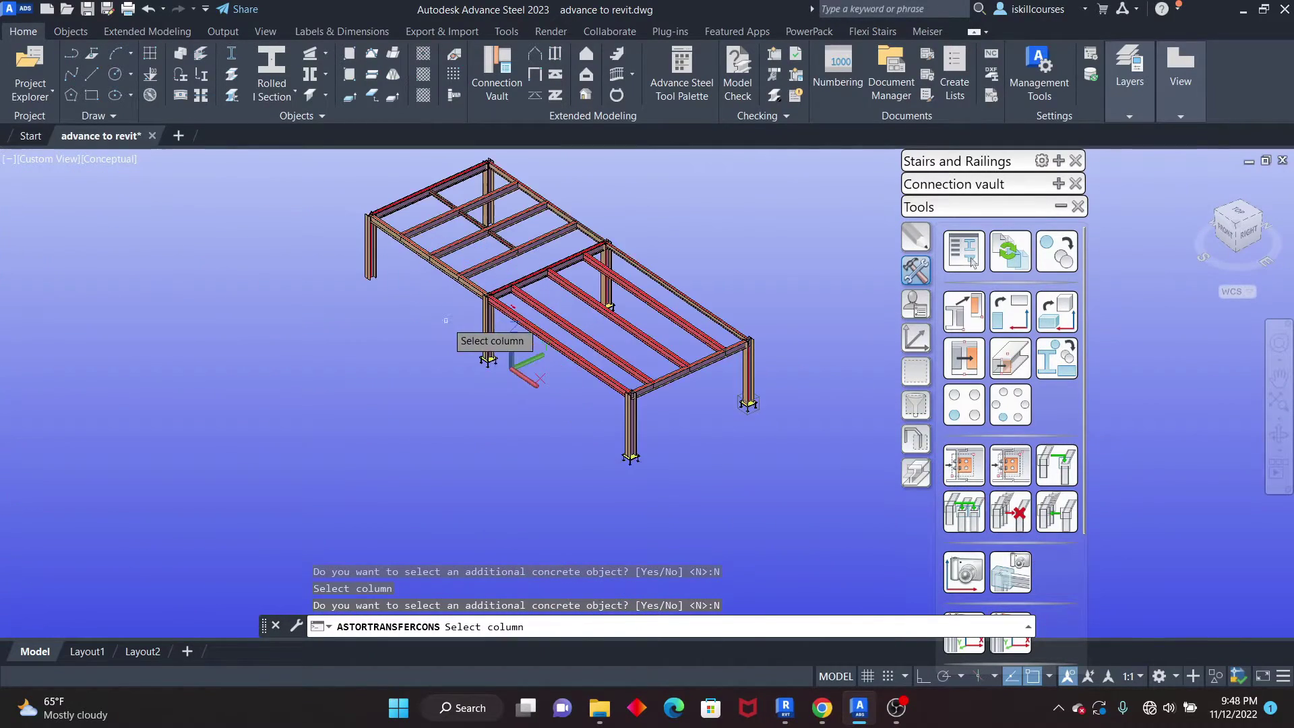
{"action": "scroll", "coordinate": [433, 288], "scroll_direction": "up", "scroll_amount": 6}
{"action": "left_click", "coordinate": [335, 259]}
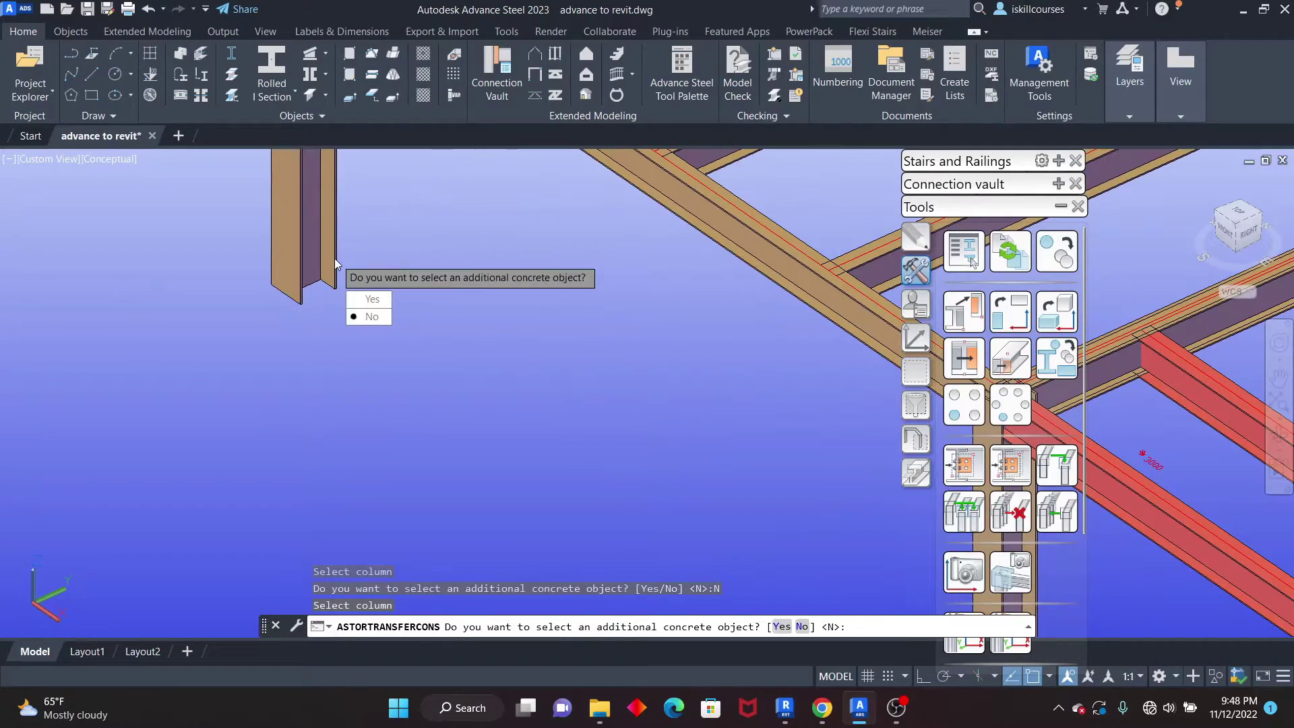
{"action": "left_click", "coordinate": [360, 311]}
{"action": "scroll", "coordinate": [330, 323], "scroll_direction": "down", "scroll_amount": 5}
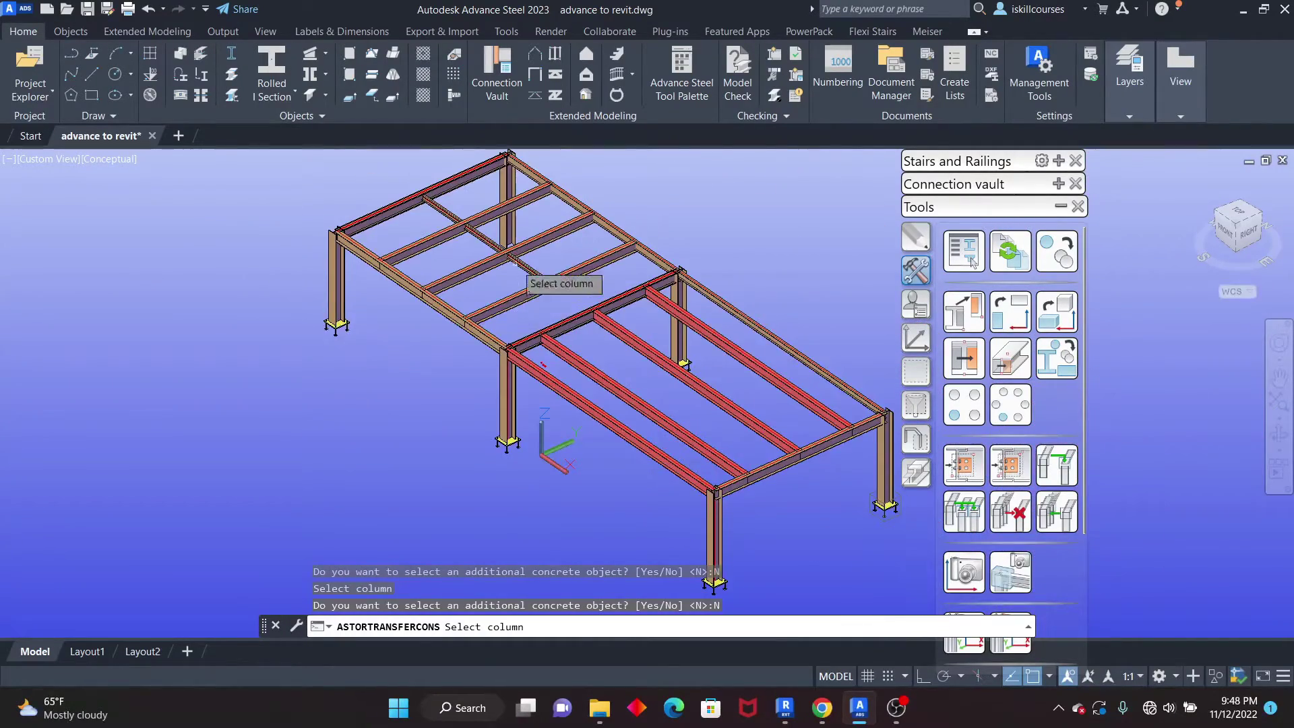
{"action": "scroll", "coordinate": [539, 270], "scroll_direction": "up", "scroll_amount": 6}
{"action": "left_click", "coordinate": [529, 228]}
{"action": "left_click", "coordinate": [559, 278]}
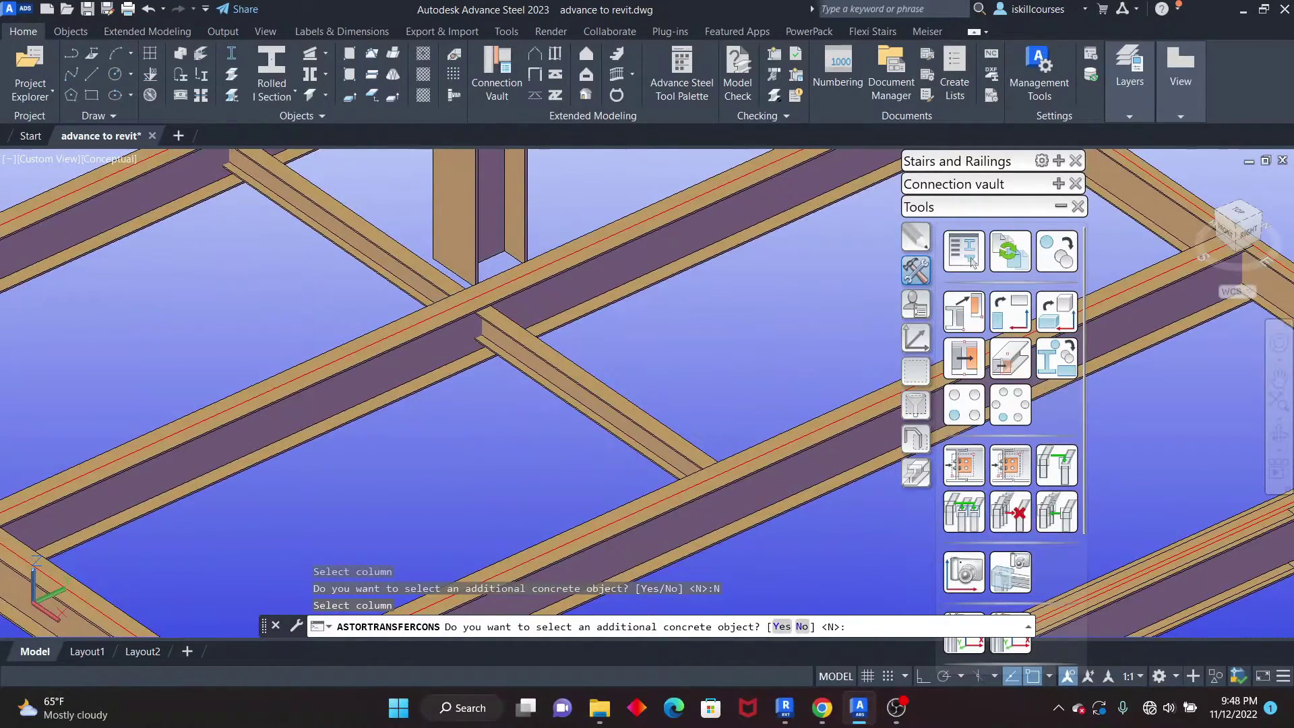
{"action": "scroll", "coordinate": [528, 222], "scroll_direction": "down", "scroll_amount": 7}
{"action": "key", "text": "Return"}
{"action": "scroll", "coordinate": [432, 294], "scroll_direction": "up", "scroll_amount": 5}
{"action": "scroll", "coordinate": [497, 415], "scroll_direction": "up", "scroll_amount": 8}
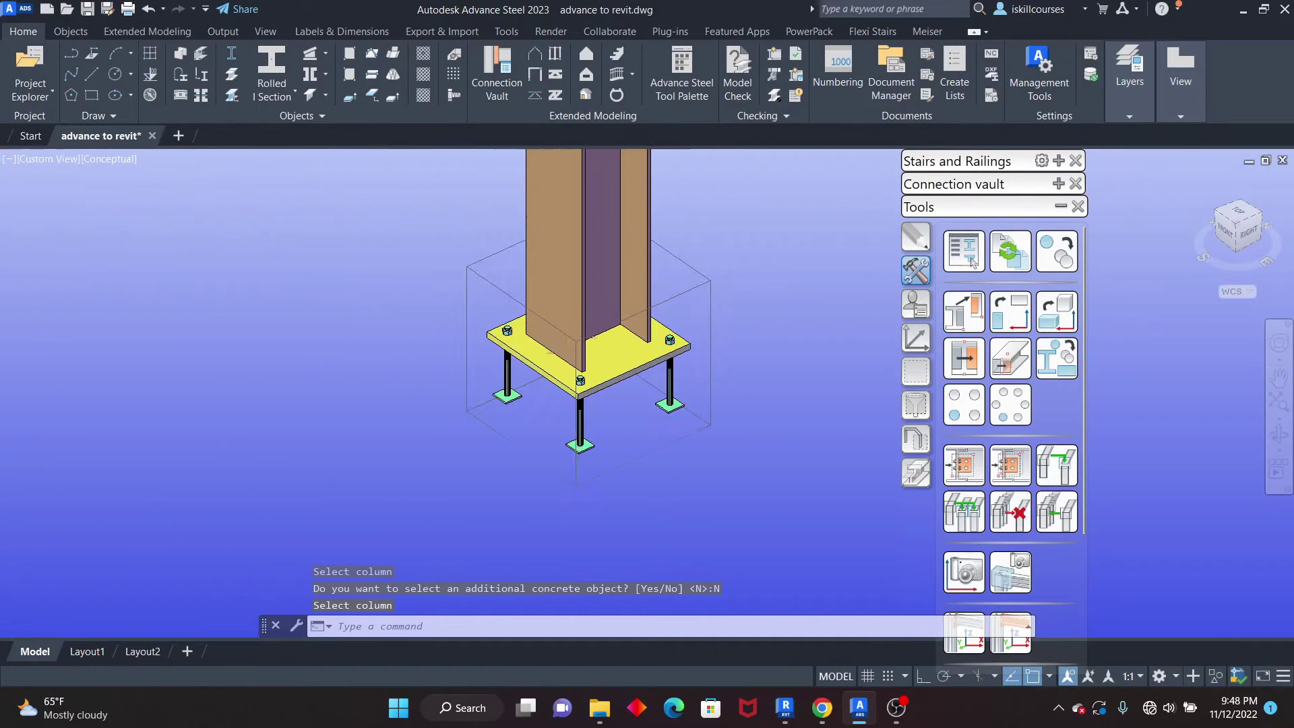
{"action": "left_click", "coordinate": [565, 412]}
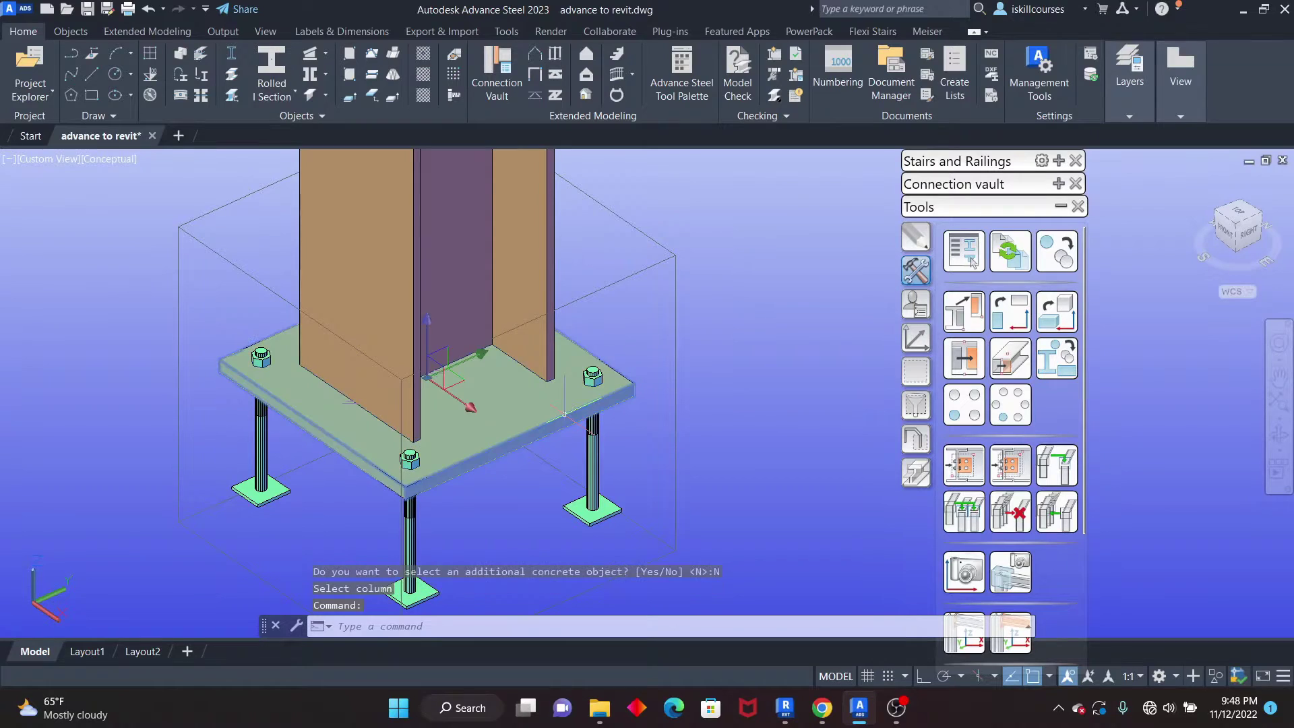
{"action": "left_click", "coordinate": [964, 251]}
{"action": "left_click", "coordinate": [1092, 83]}
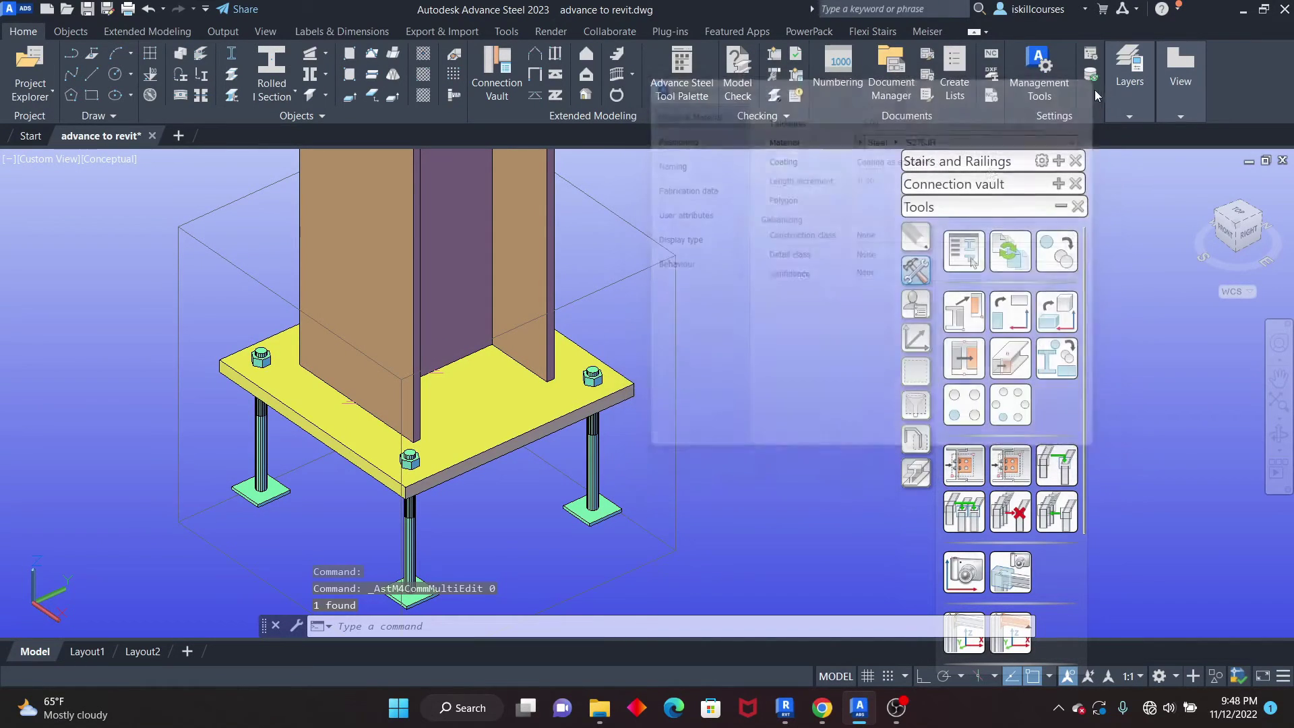
Apply the 350sq x 30 BP library size to the right corner column's base plate, compare it with the neighbouring plate and close its properties
{"action": "scroll", "coordinate": [518, 388], "scroll_direction": "down", "scroll_amount": 6}
{"action": "scroll", "coordinate": [524, 407], "scroll_direction": "up", "scroll_amount": 6}
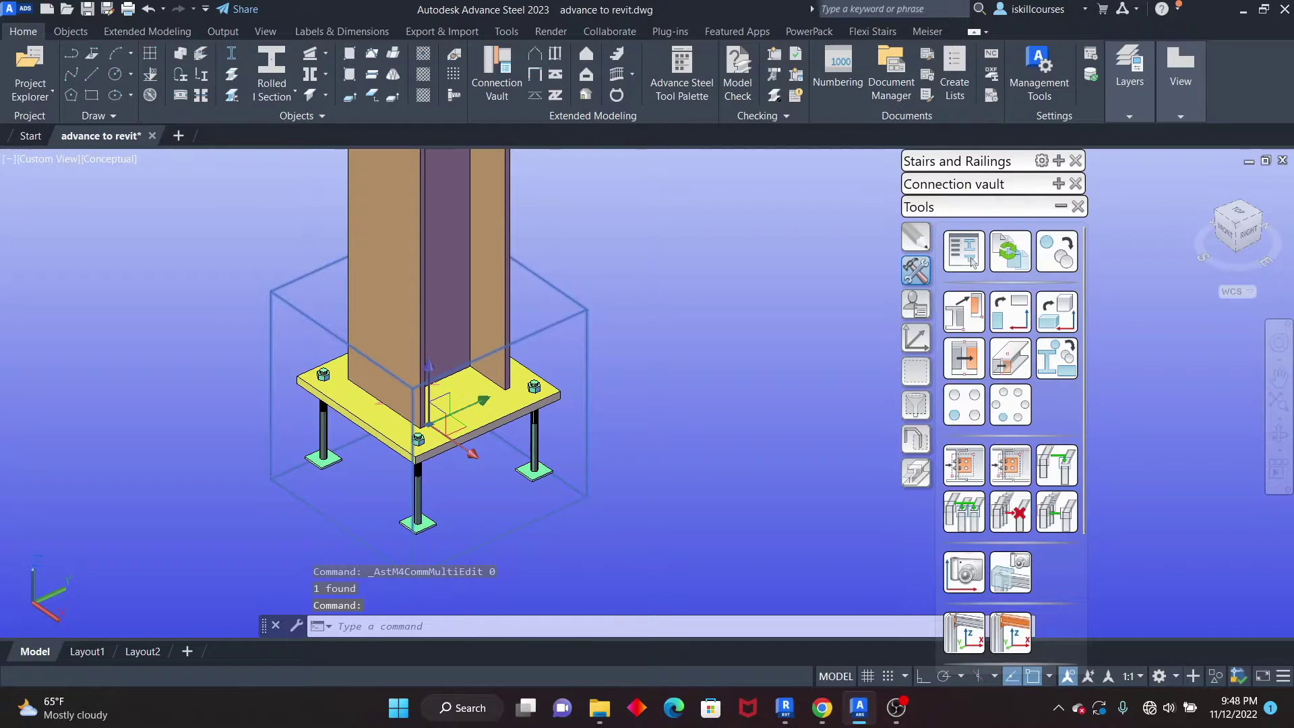
{"action": "left_click", "coordinate": [971, 260]}
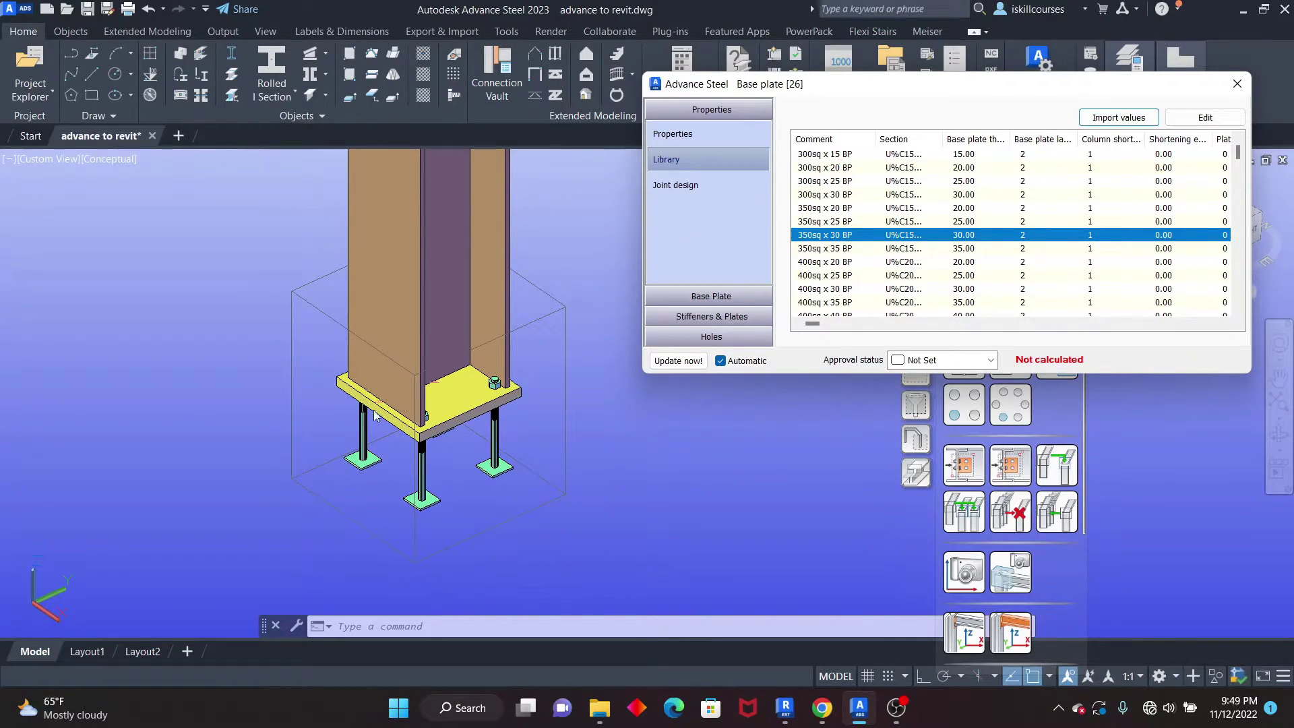
{"action": "scroll", "coordinate": [548, 408], "scroll_direction": "down", "scroll_amount": 5}
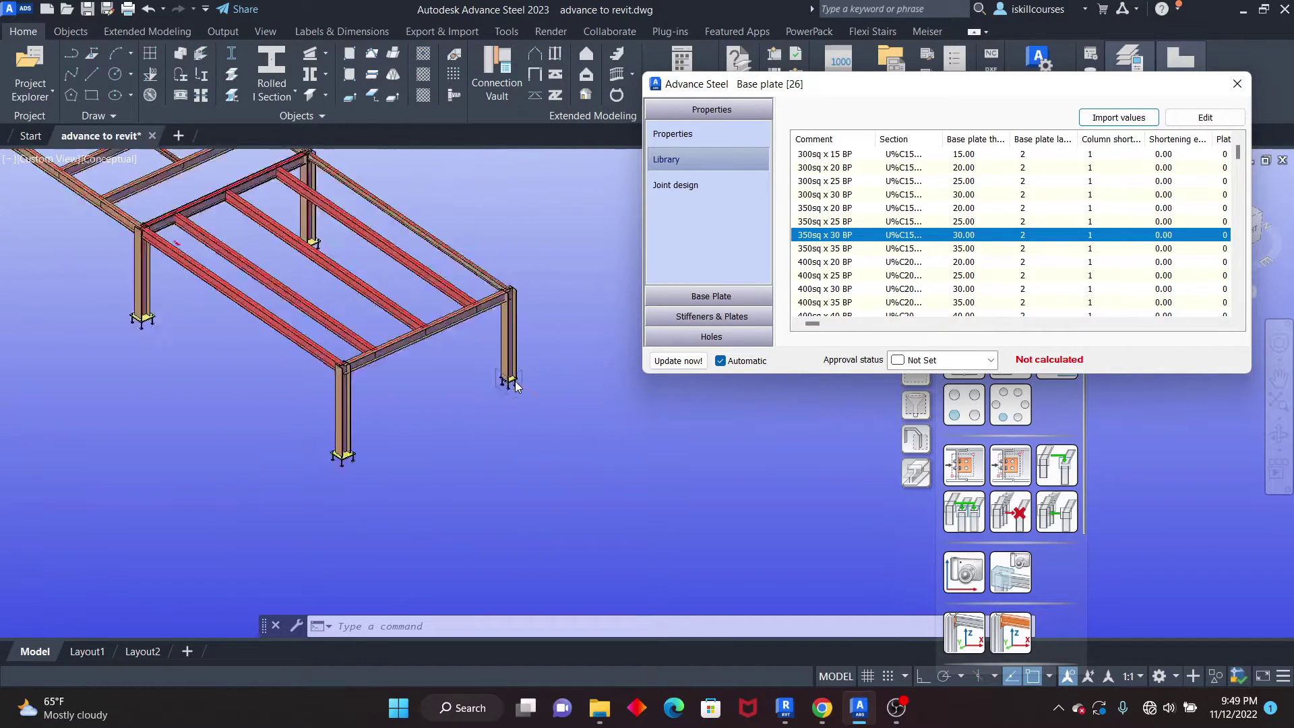
{"action": "scroll", "coordinate": [466, 415], "scroll_direction": "up", "scroll_amount": 5}
{"action": "scroll", "coordinate": [385, 444], "scroll_direction": "up", "scroll_amount": 3}
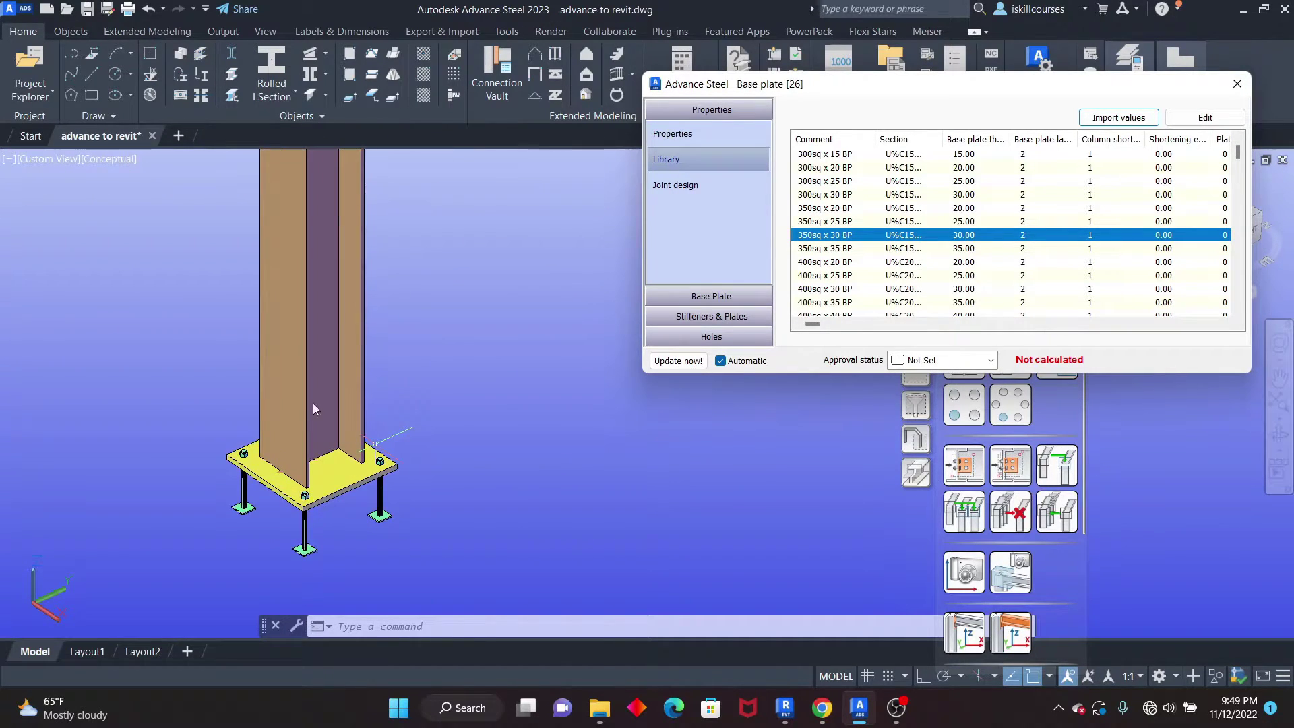
{"action": "left_click", "coordinate": [1237, 84]}
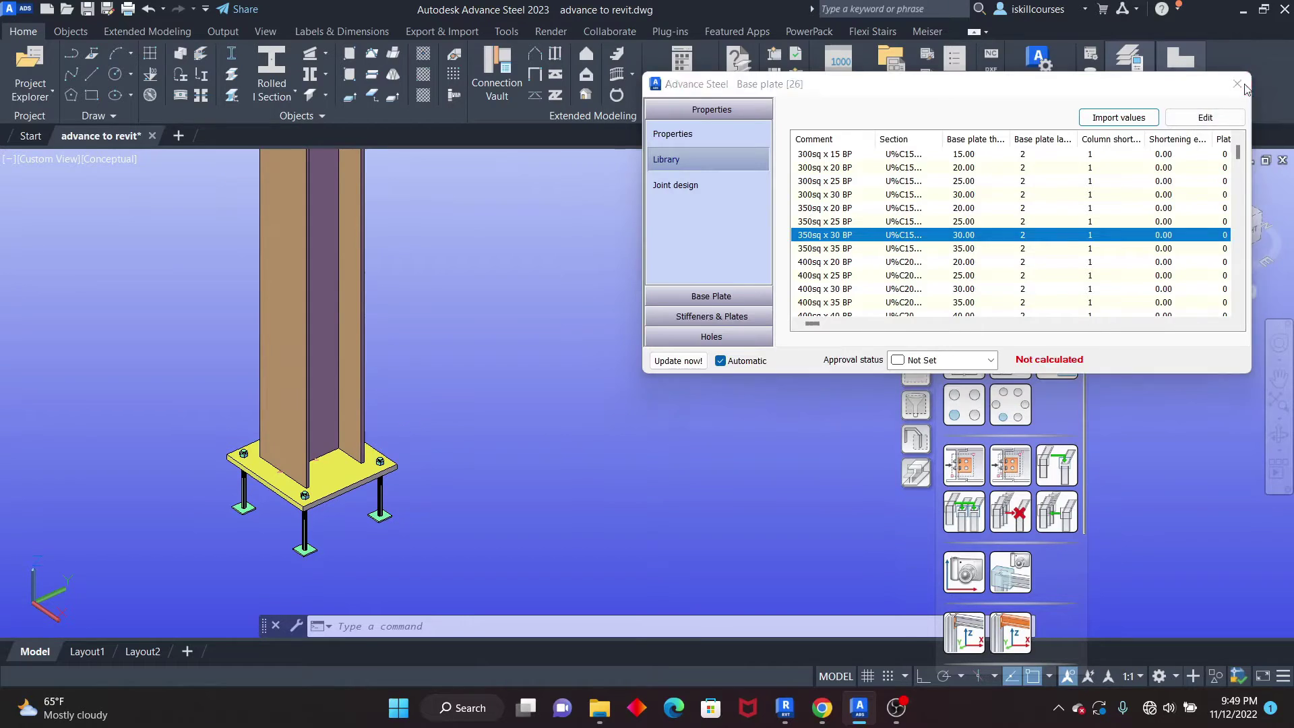
Undo the library size change and all base plate copies, keeping only the original base plate on the right corner column
{"action": "scroll", "coordinate": [560, 405], "scroll_direction": "down", "scroll_amount": 5}
{"action": "scroll", "coordinate": [563, 402], "scroll_direction": "up", "scroll_amount": 6}
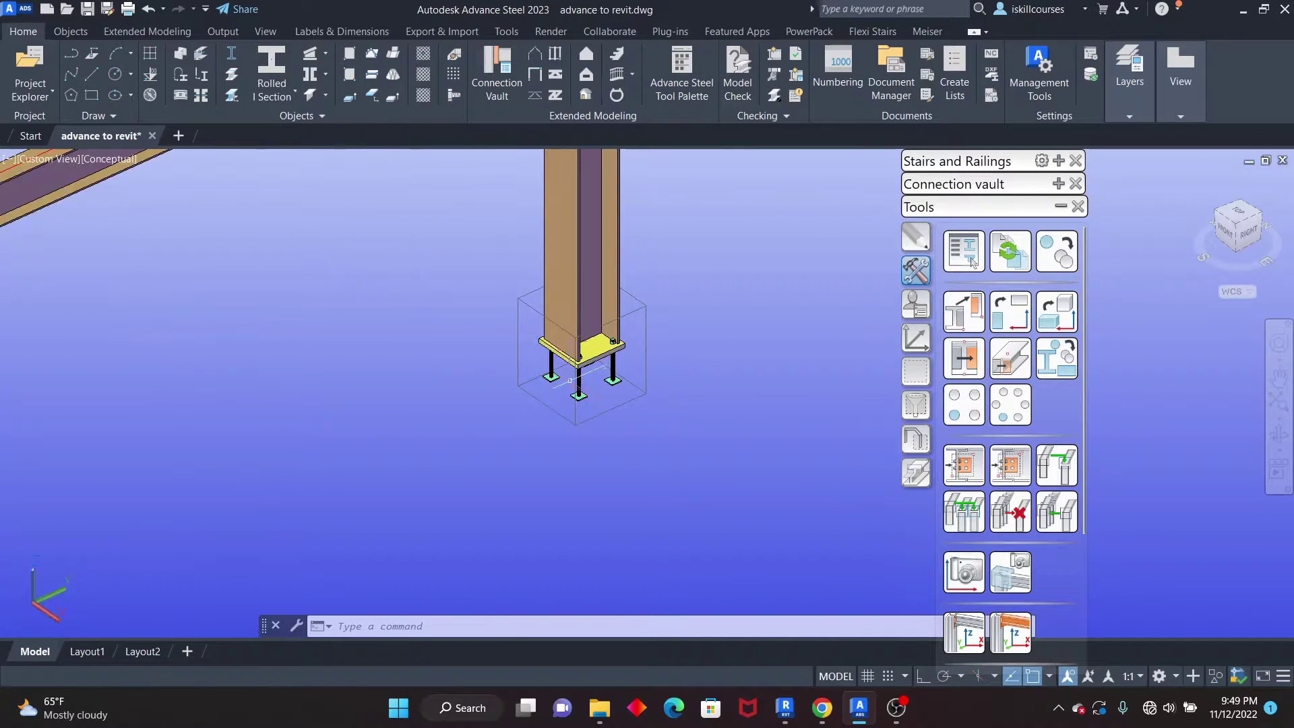
{"action": "scroll", "coordinate": [544, 291], "scroll_direction": "down", "scroll_amount": 3}
{"action": "scroll", "coordinate": [659, 317], "scroll_direction": "up", "scroll_amount": 5}
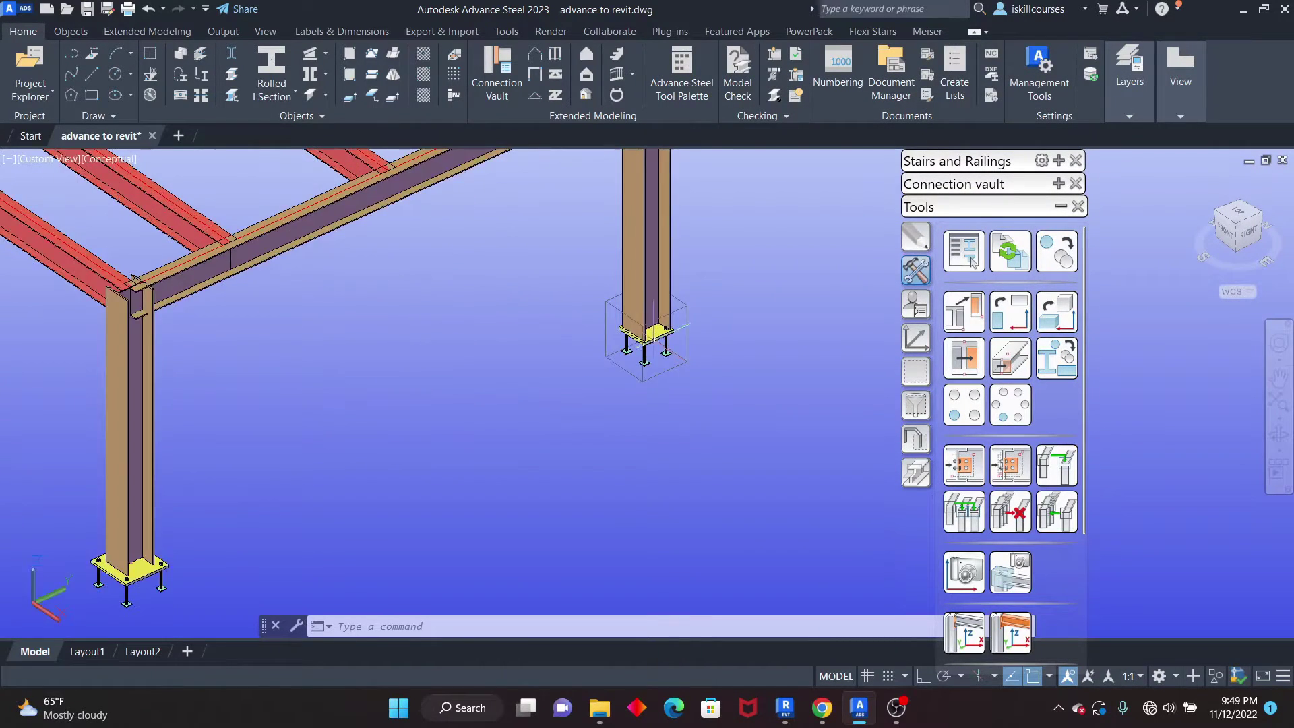
{"action": "scroll", "coordinate": [592, 370], "scroll_direction": "down", "scroll_amount": 5}
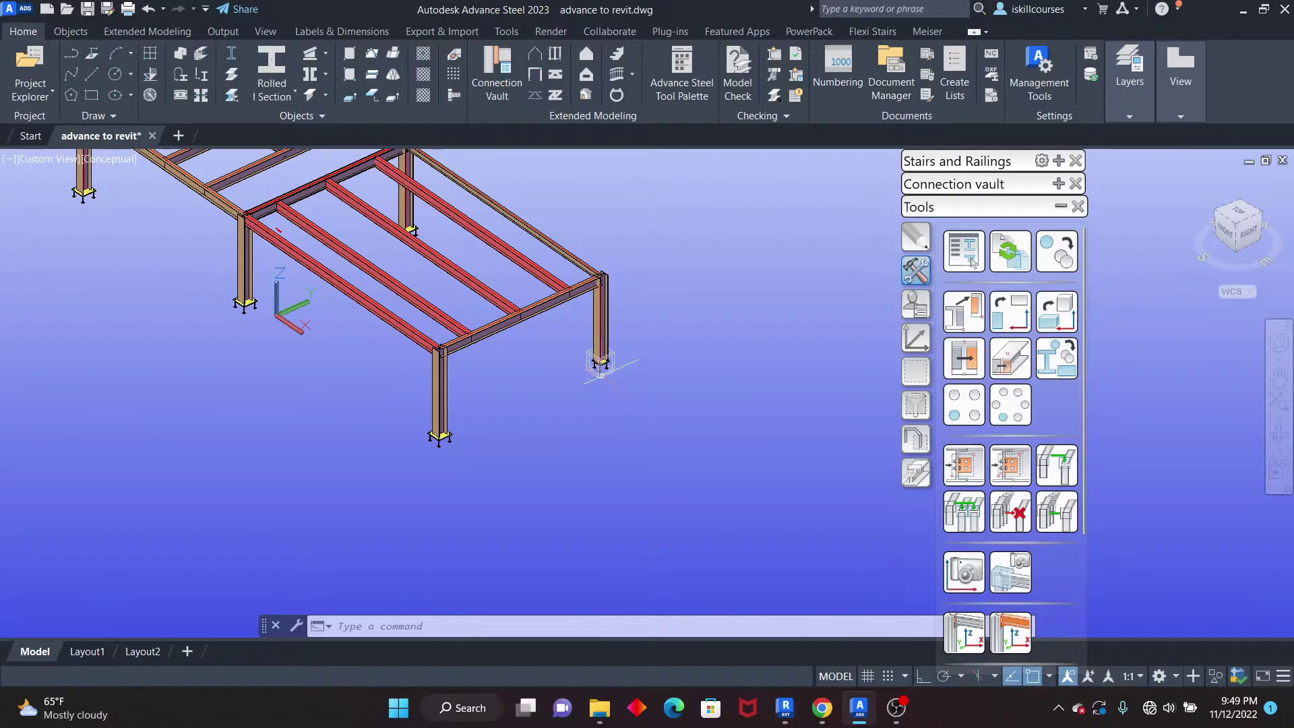
{"action": "scroll", "coordinate": [590, 380], "scroll_direction": "up", "scroll_amount": 2}
{"action": "key", "text": "ctrl+z"}
{"action": "key", "text": "ctrl+z"}
{"action": "key", "text": "ctrl+z"}
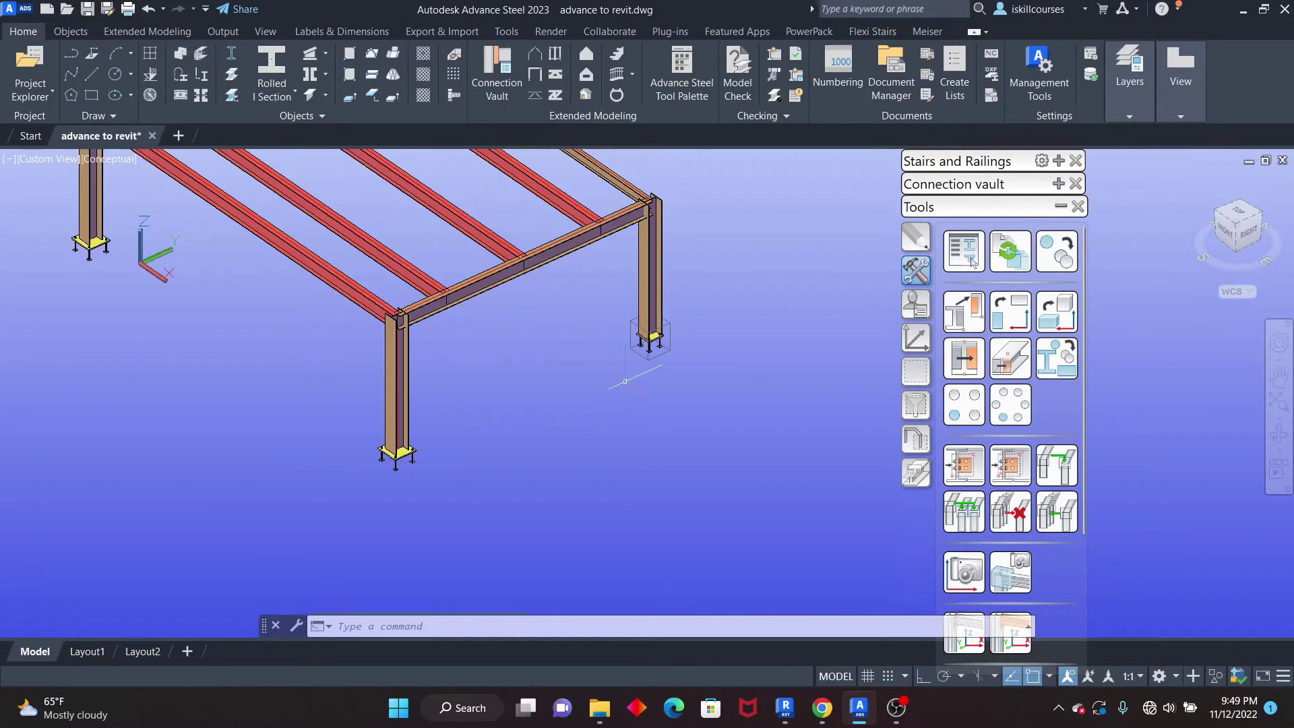
{"action": "scroll", "coordinate": [644, 444], "scroll_direction": "down", "scroll_amount": 6}
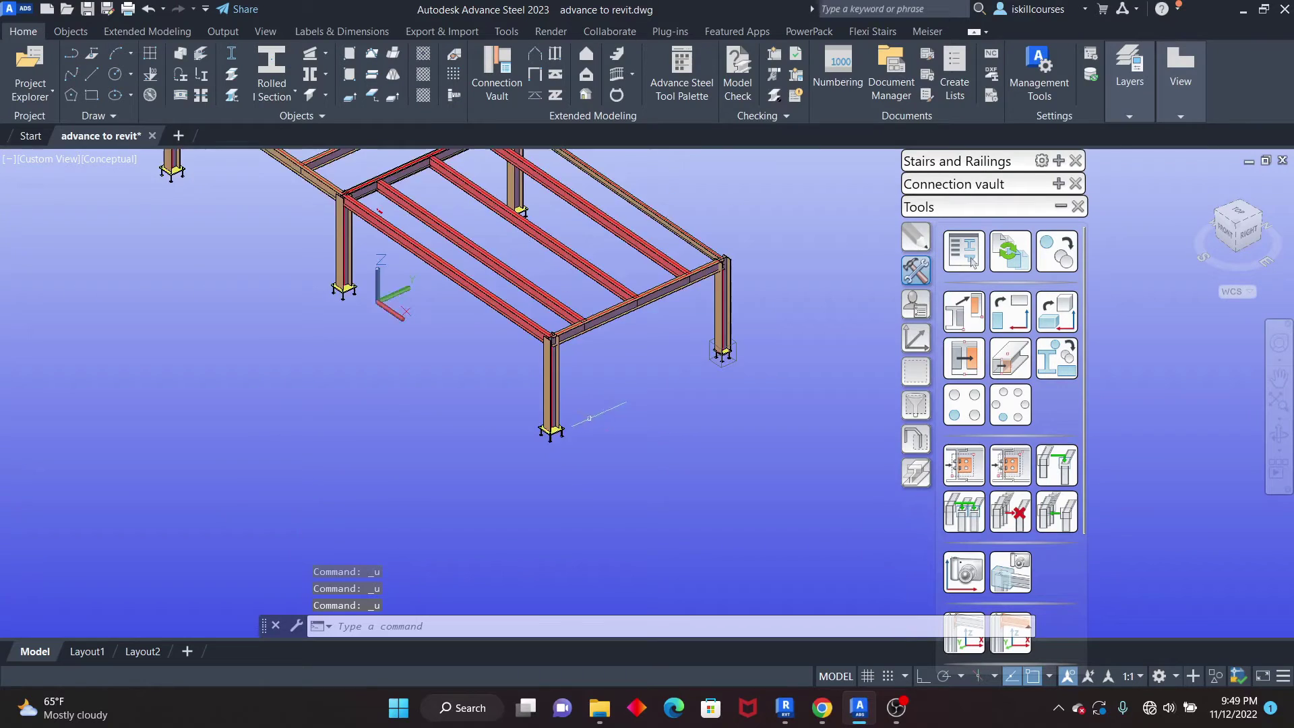
{"action": "key", "text": "ctrl+z"}
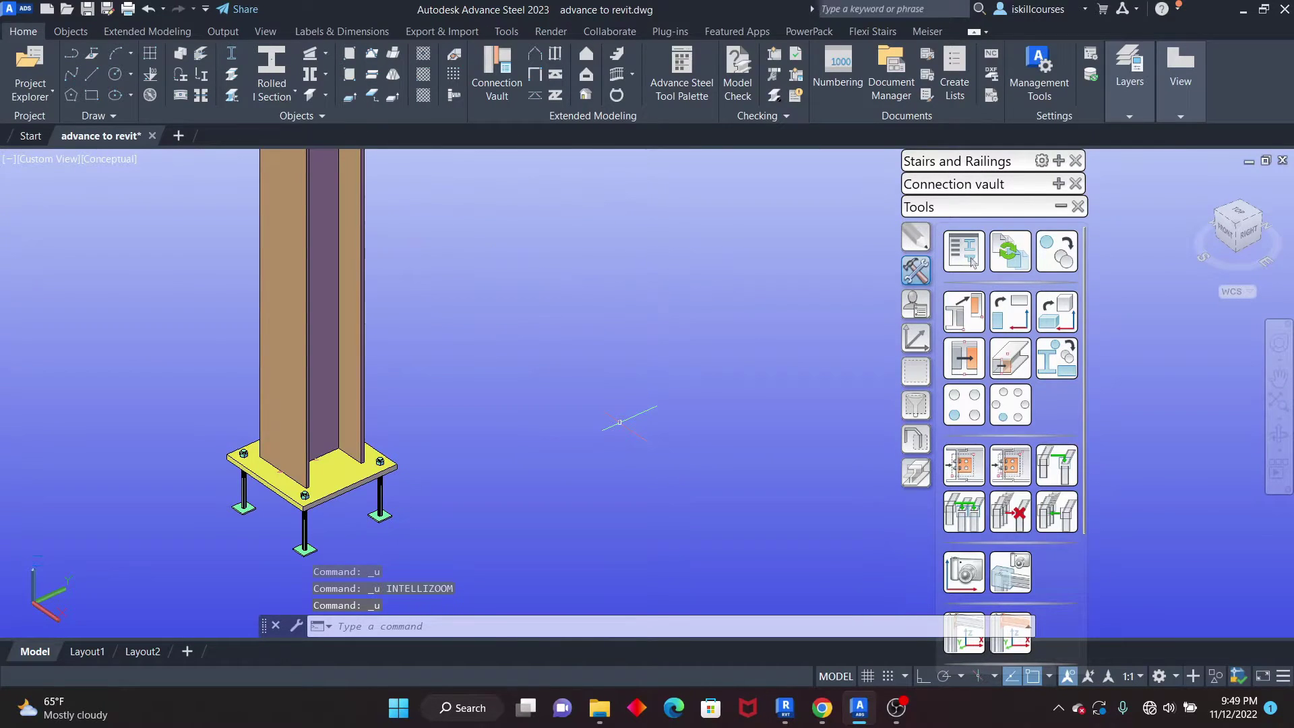
{"action": "scroll", "coordinate": [599, 430], "scroll_direction": "down", "scroll_amount": 6}
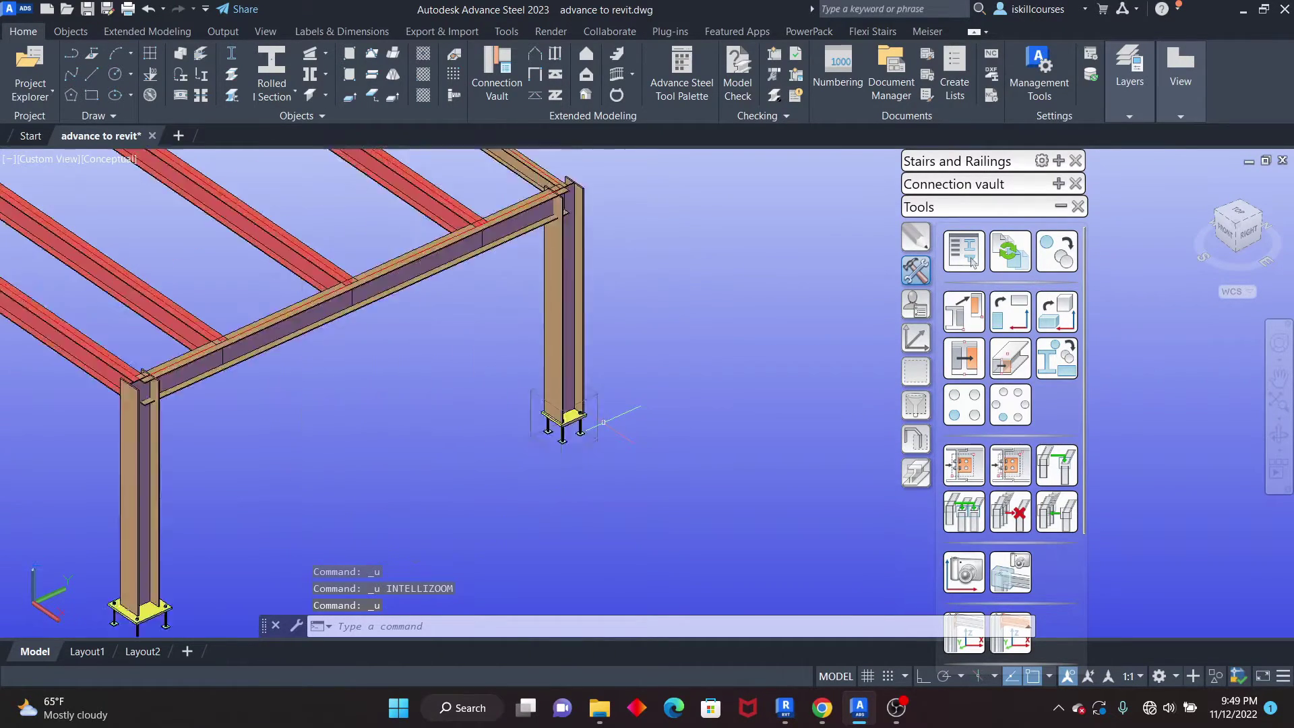
{"action": "key", "text": "ctrl+z"}
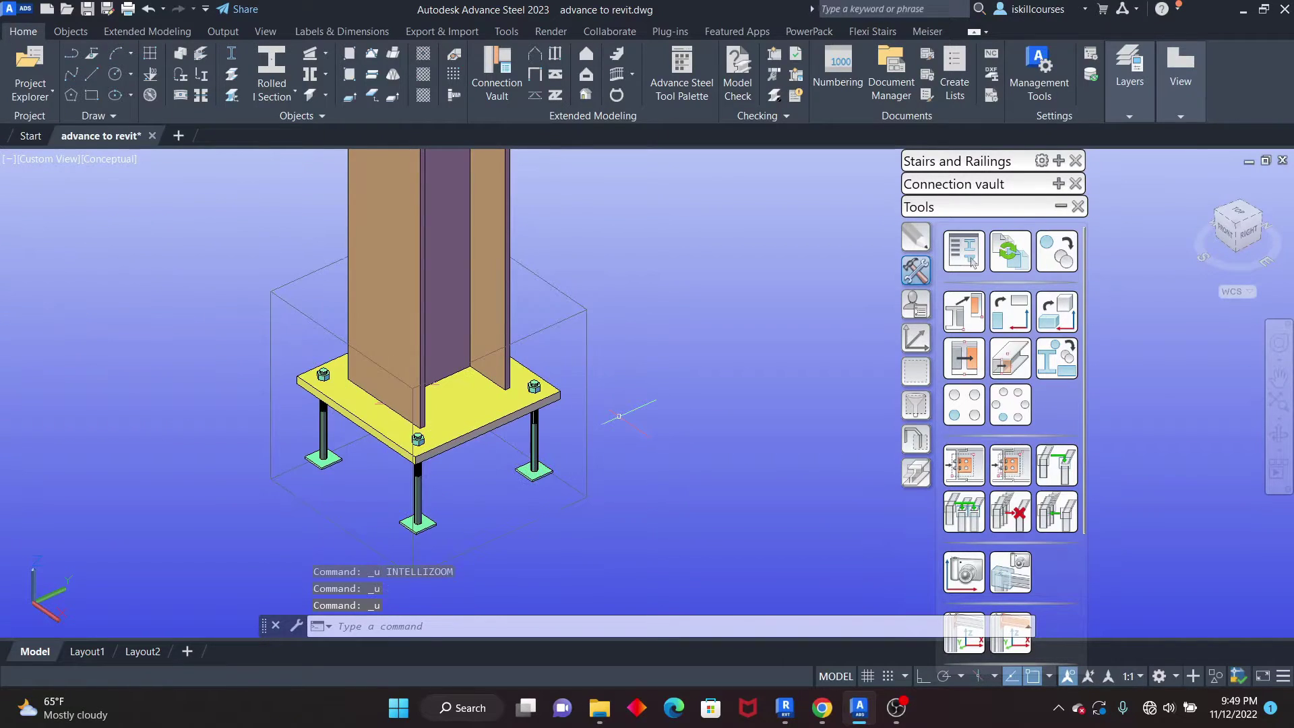
{"action": "key", "text": "ctrl+z"}
{"action": "key", "text": "ctrl+z"}
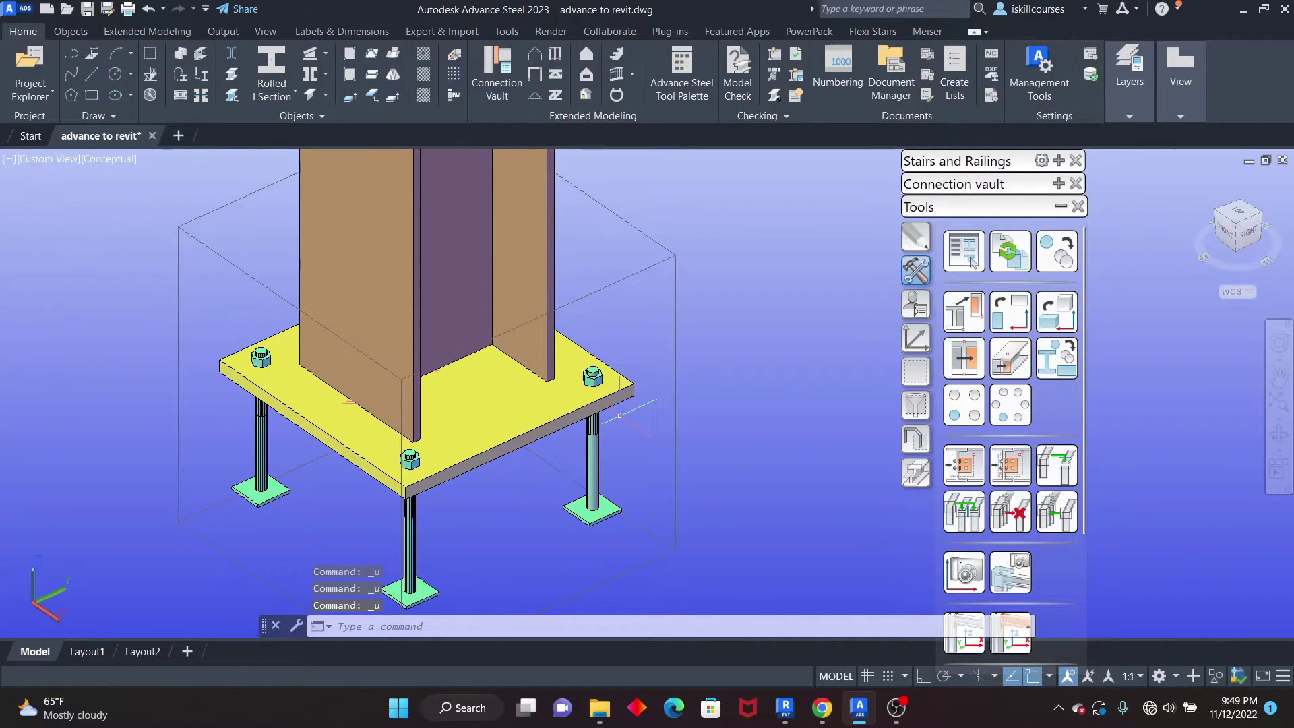
{"action": "scroll", "coordinate": [619, 415], "scroll_direction": "down", "scroll_amount": 5}
{"action": "key", "text": "ctrl+z"}
{"action": "key", "text": "ctrl+z"}
{"action": "key", "text": "ctrl+z"}
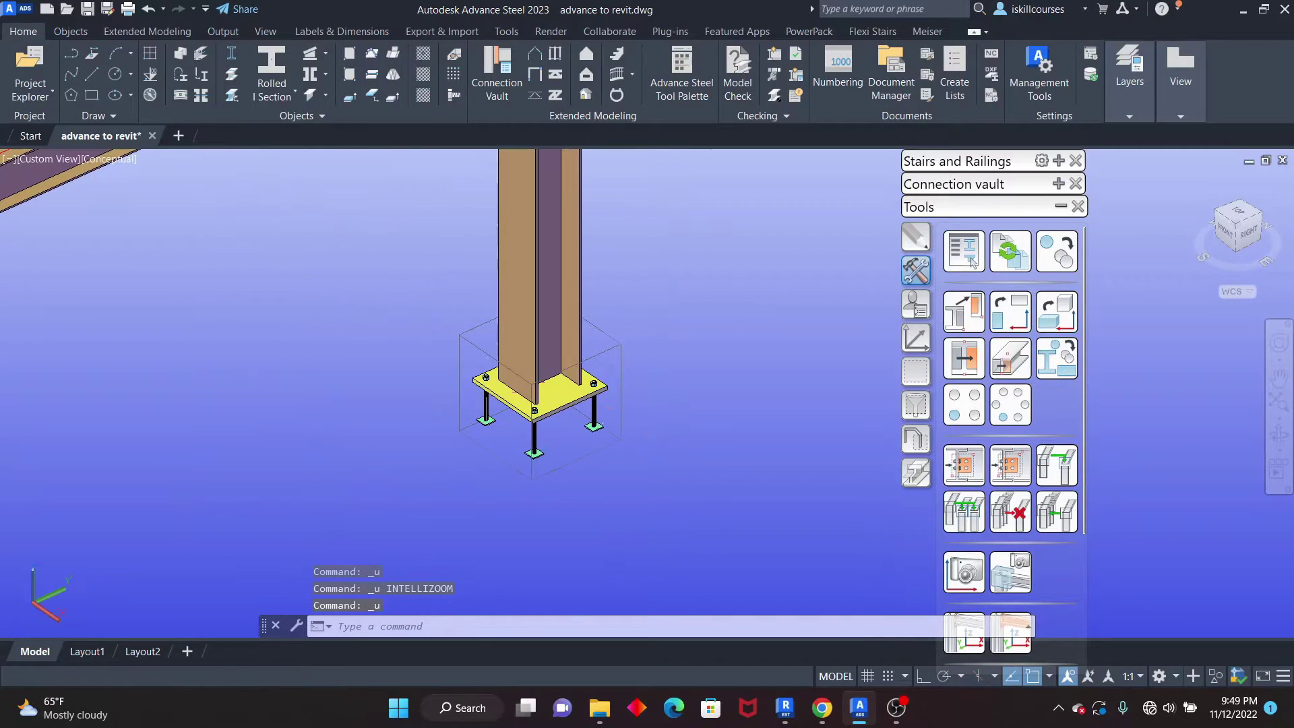
{"action": "scroll", "coordinate": [622, 405], "scroll_direction": "down", "scroll_amount": 2}
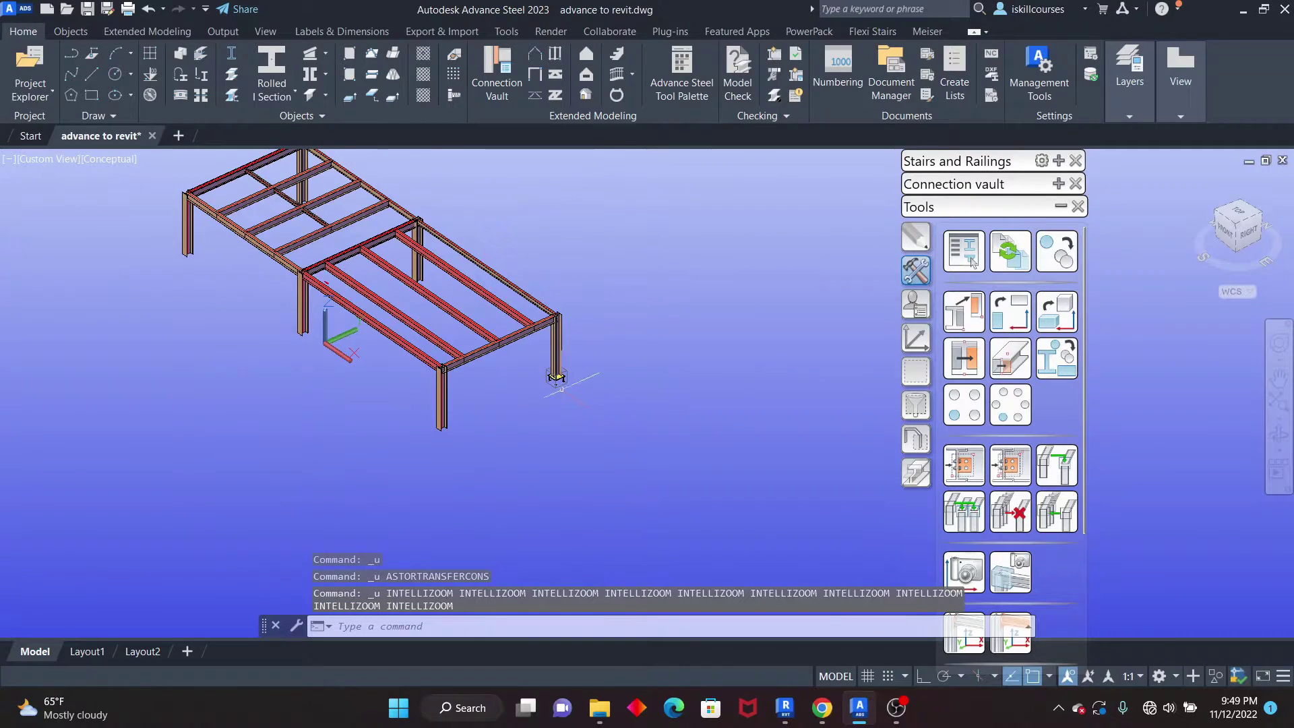
Start the multiple joint transfer (ASTORTRANSFERCONSMULTI) with the right corner column's base plate joint as the source
{"action": "scroll", "coordinate": [609, 446], "scroll_direction": "up", "scroll_amount": 6}
{"action": "scroll", "coordinate": [609, 446], "scroll_direction": "up", "scroll_amount": 2}
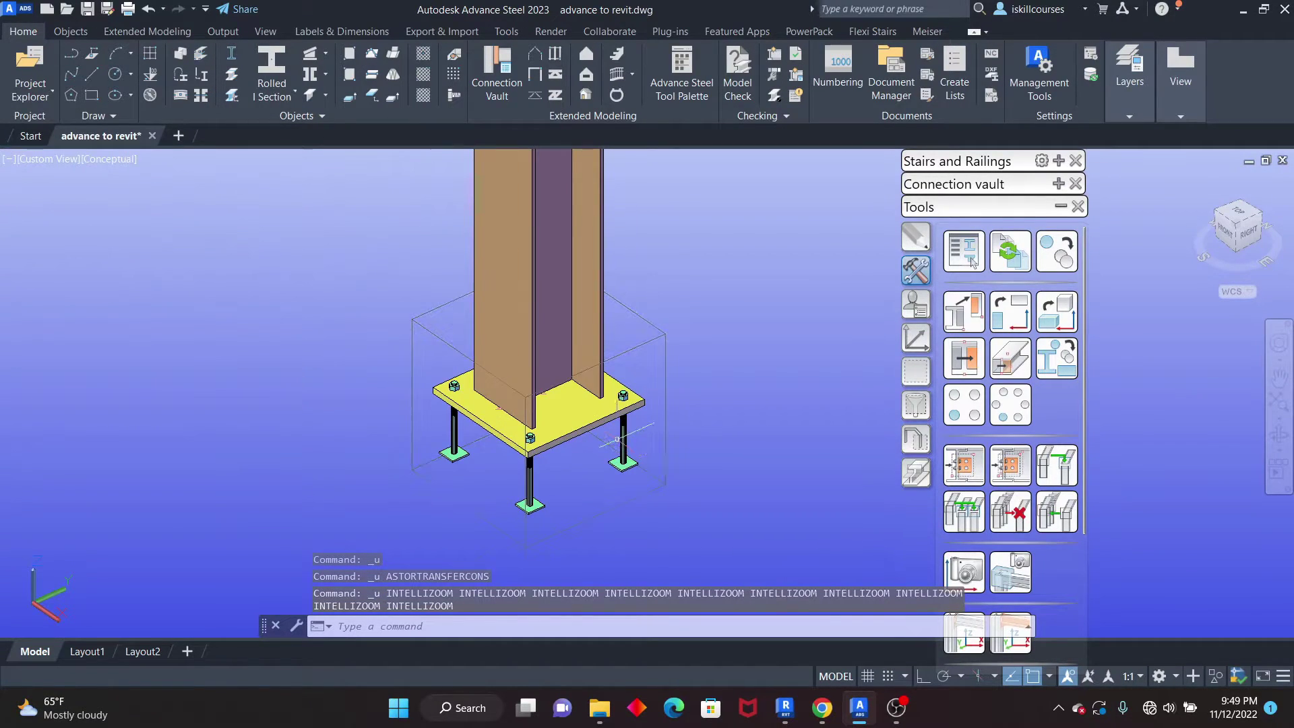
{"action": "left_click", "coordinate": [1011, 464]}
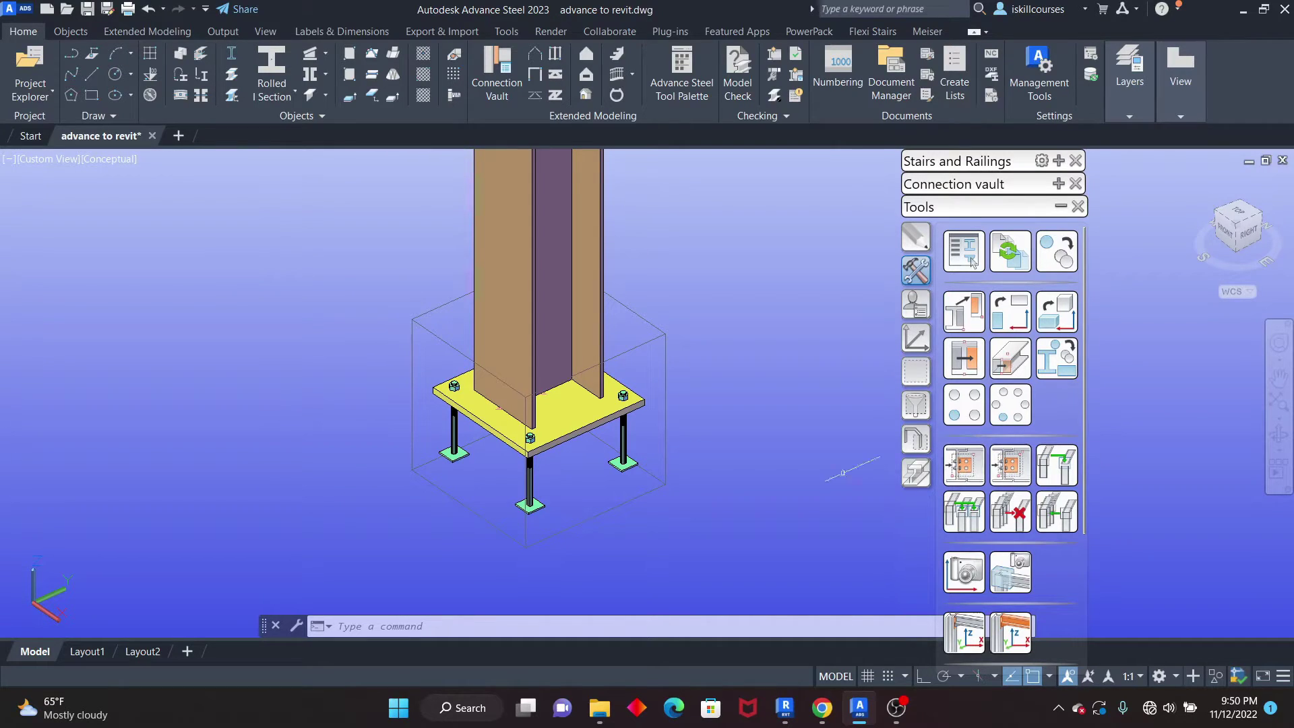
{"action": "left_click", "coordinate": [1010, 465]}
{"action": "scroll", "coordinate": [595, 431], "scroll_direction": "up", "scroll_amount": 3}
{"action": "left_click", "coordinate": [594, 408]}
{"action": "scroll", "coordinate": [516, 433], "scroll_direction": "down", "scroll_amount": 8}
{"action": "key", "text": "Return"}
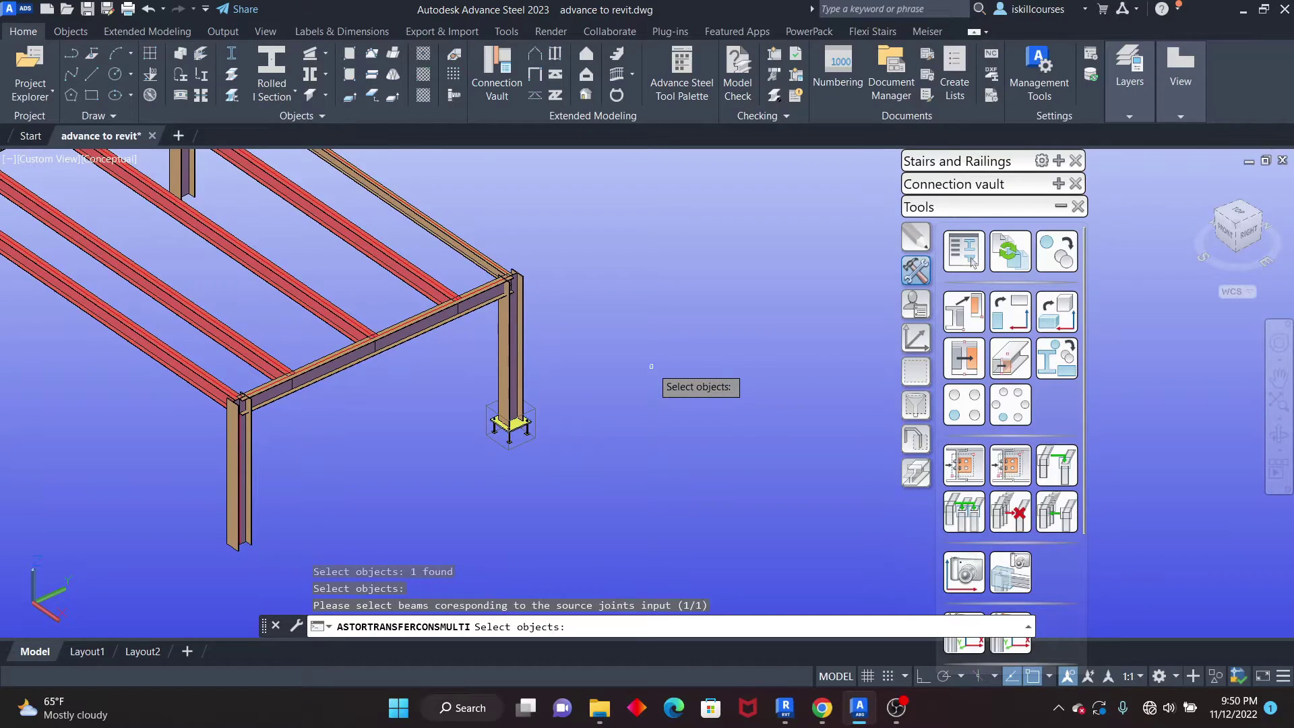
Select the three front-side columns of the frame as targets for the base plate joint
{"action": "scroll", "coordinate": [542, 418], "scroll_direction": "down", "scroll_amount": 5}
{"action": "scroll", "coordinate": [538, 418], "scroll_direction": "up", "scroll_amount": 3}
{"action": "scroll", "coordinate": [605, 419], "scroll_direction": "down", "scroll_amount": 3}
{"action": "scroll", "coordinate": [605, 419], "scroll_direction": "up", "scroll_amount": 5}
{"action": "scroll", "coordinate": [630, 422], "scroll_direction": "down", "scroll_amount": 3}
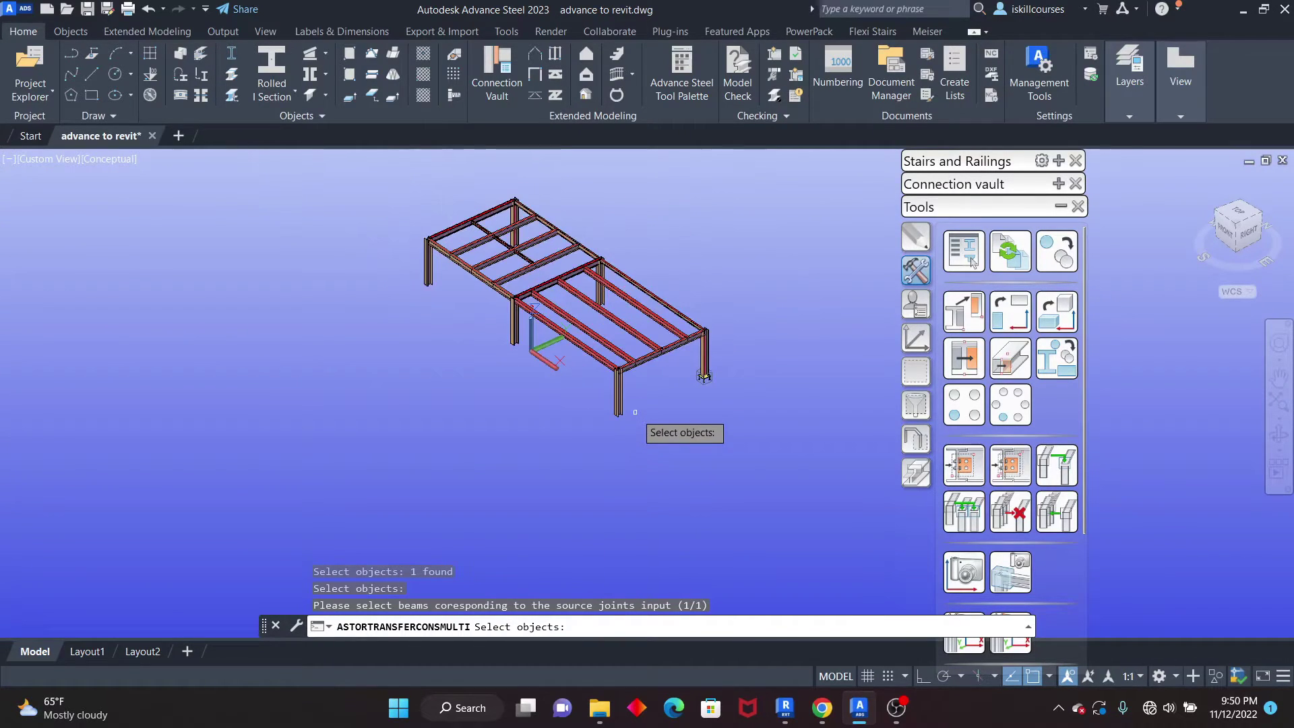
{"action": "left_click", "coordinate": [617, 401]}
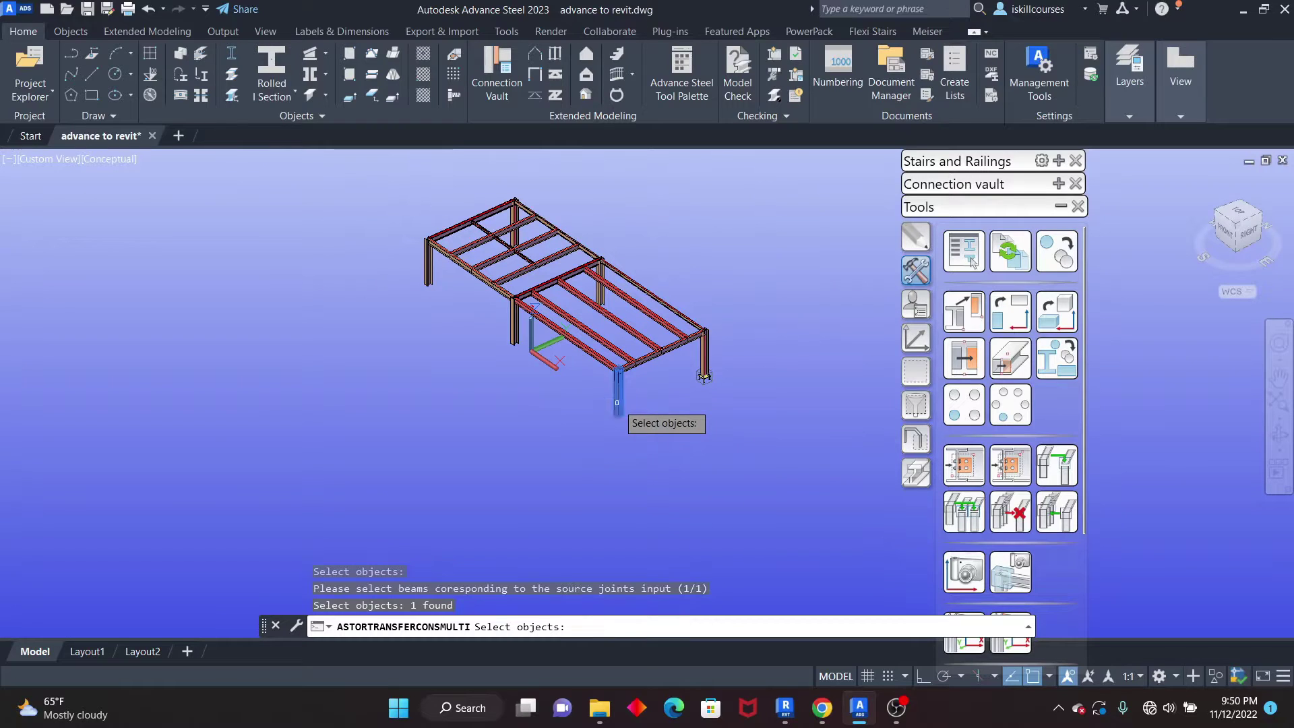
{"action": "left_click", "coordinate": [517, 333]}
{"action": "left_click", "coordinate": [429, 273]}
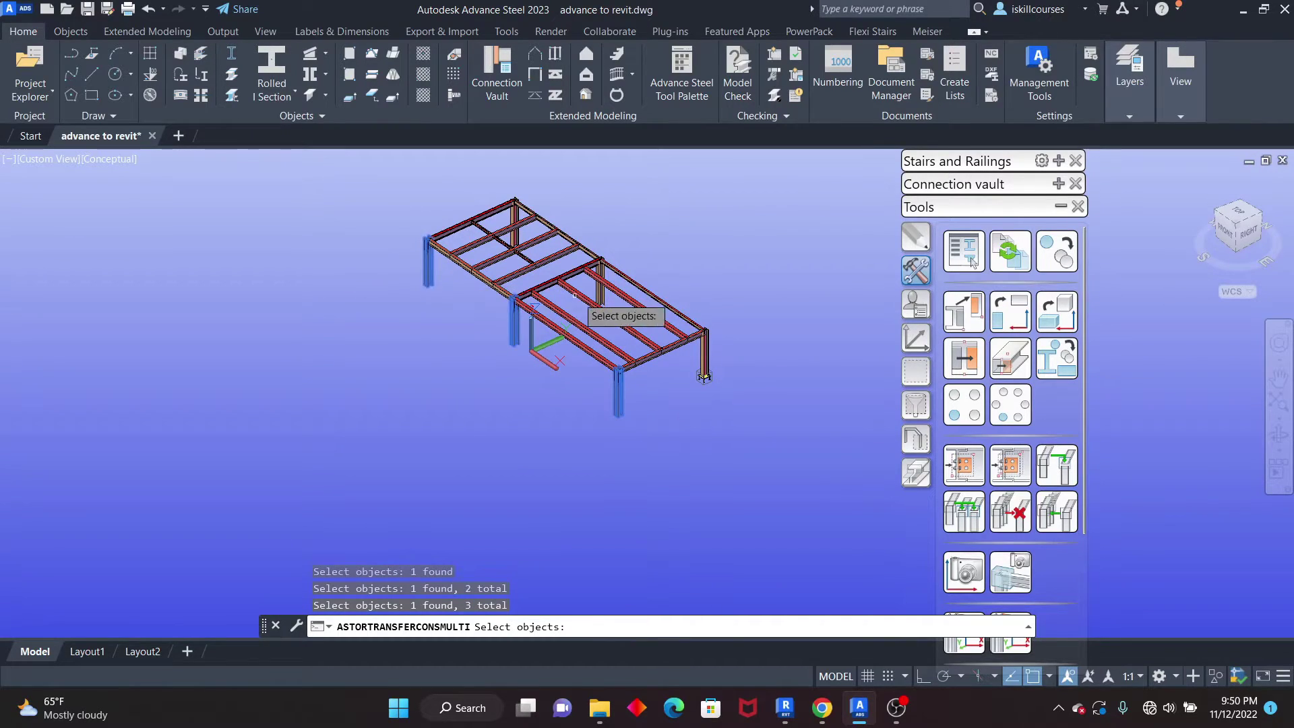
Add the rear middle and rear far-end columns to the targets and copy the base plate joint to all five columns
{"action": "scroll", "coordinate": [611, 299], "scroll_direction": "up", "scroll_amount": 5}
{"action": "left_click", "coordinate": [611, 298]}
{"action": "scroll", "coordinate": [593, 323], "scroll_direction": "down", "scroll_amount": 5}
{"action": "scroll", "coordinate": [667, 357], "scroll_direction": "up", "scroll_amount": 8}
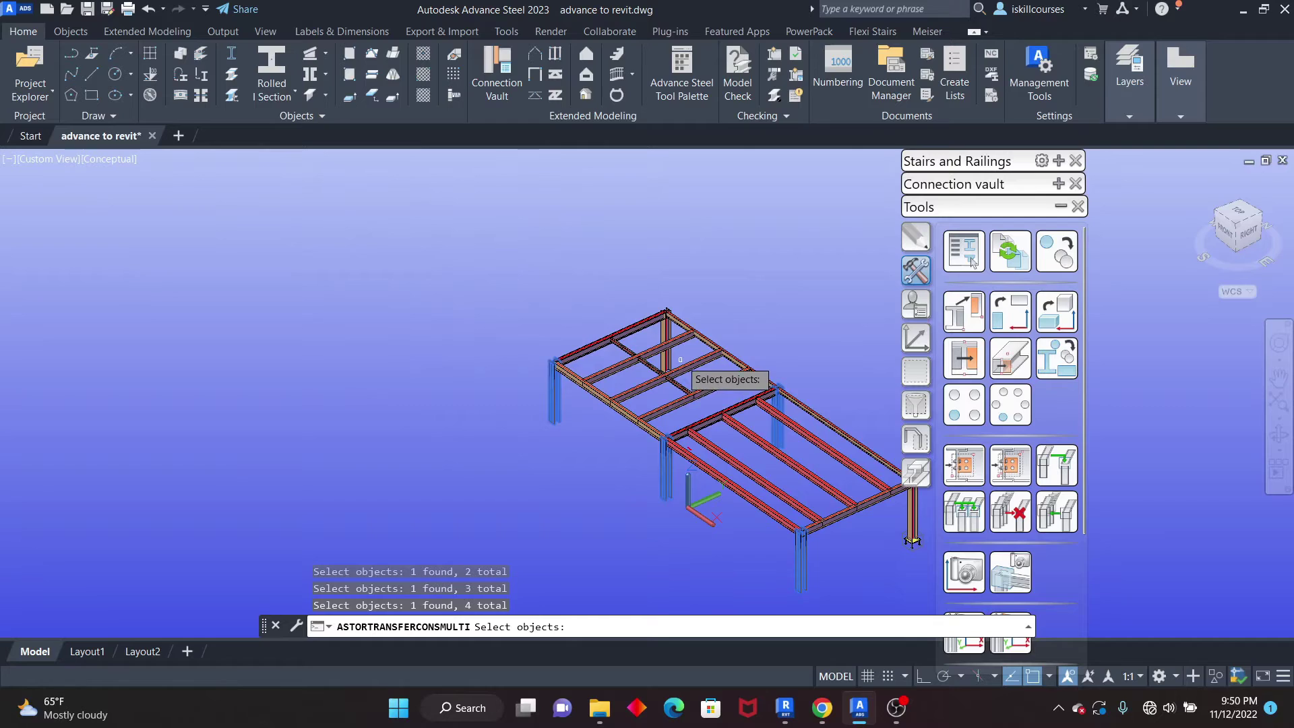
{"action": "left_click", "coordinate": [667, 357]}
{"action": "scroll", "coordinate": [633, 350], "scroll_direction": "down", "scroll_amount": 8}
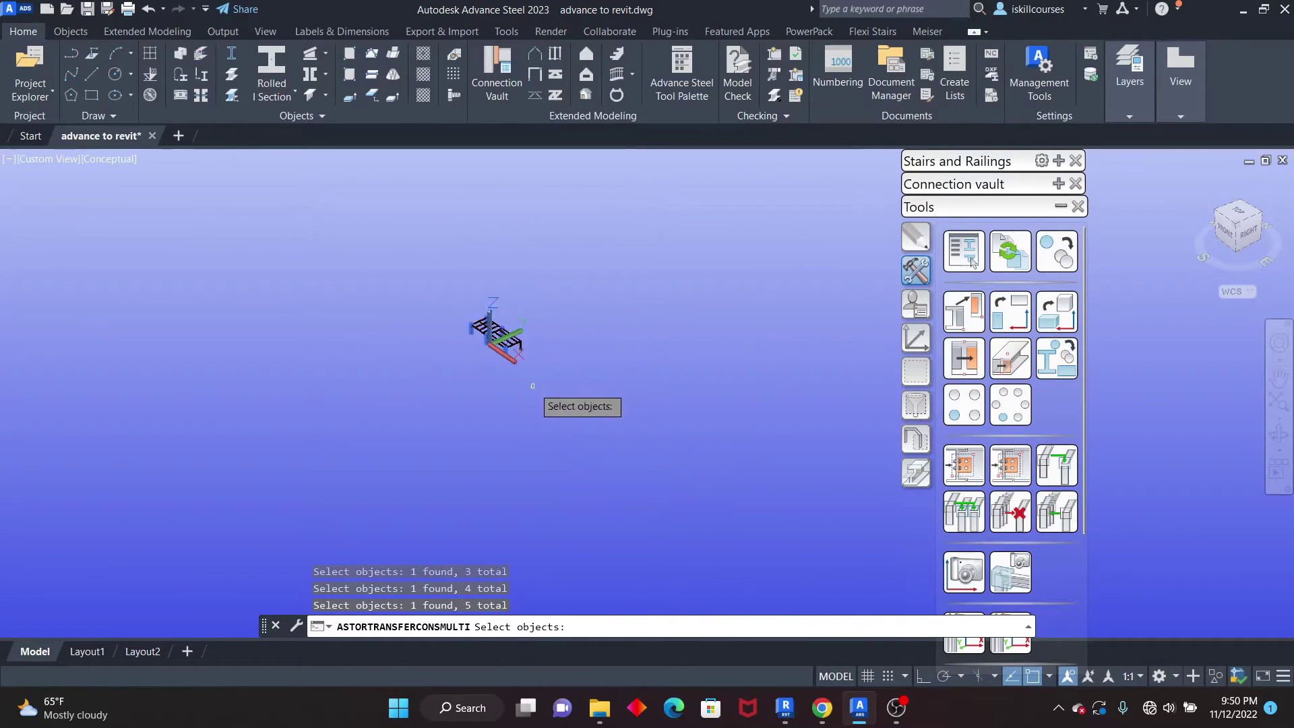
{"action": "scroll", "coordinate": [606, 316], "scroll_direction": "up", "scroll_amount": 6}
{"action": "scroll", "coordinate": [589, 344], "scroll_direction": "down", "scroll_amount": 5}
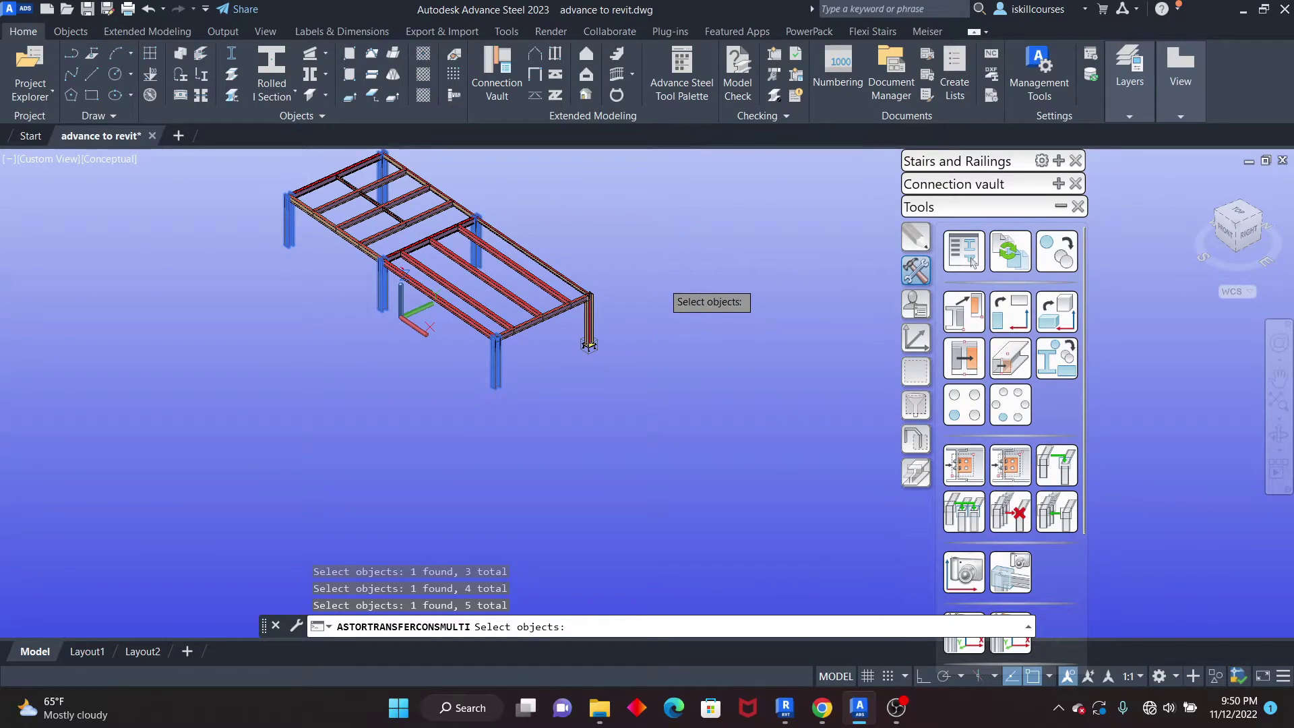
{"action": "key", "text": "Return"}
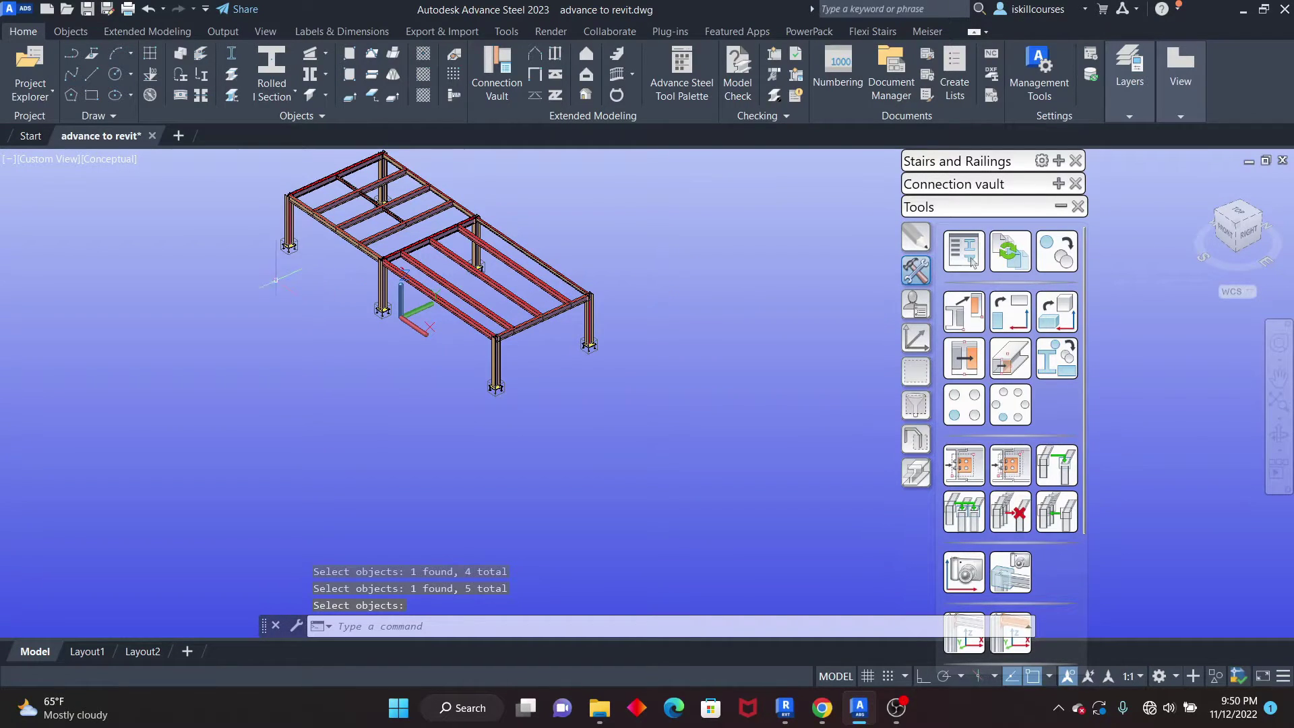
Inspect the copied base plates at the column feet around the frame
{"action": "scroll", "coordinate": [465, 331], "scroll_direction": "up", "scroll_amount": 8}
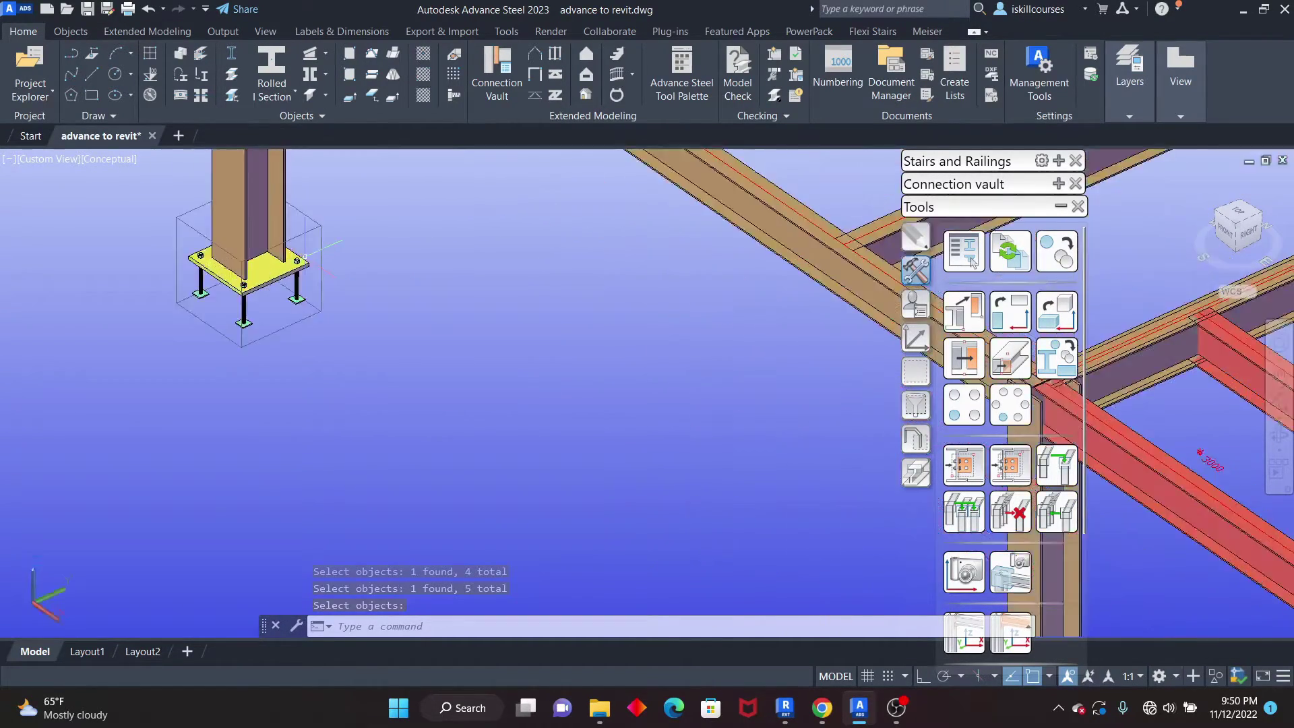
{"action": "scroll", "coordinate": [317, 360], "scroll_direction": "down", "scroll_amount": 8}
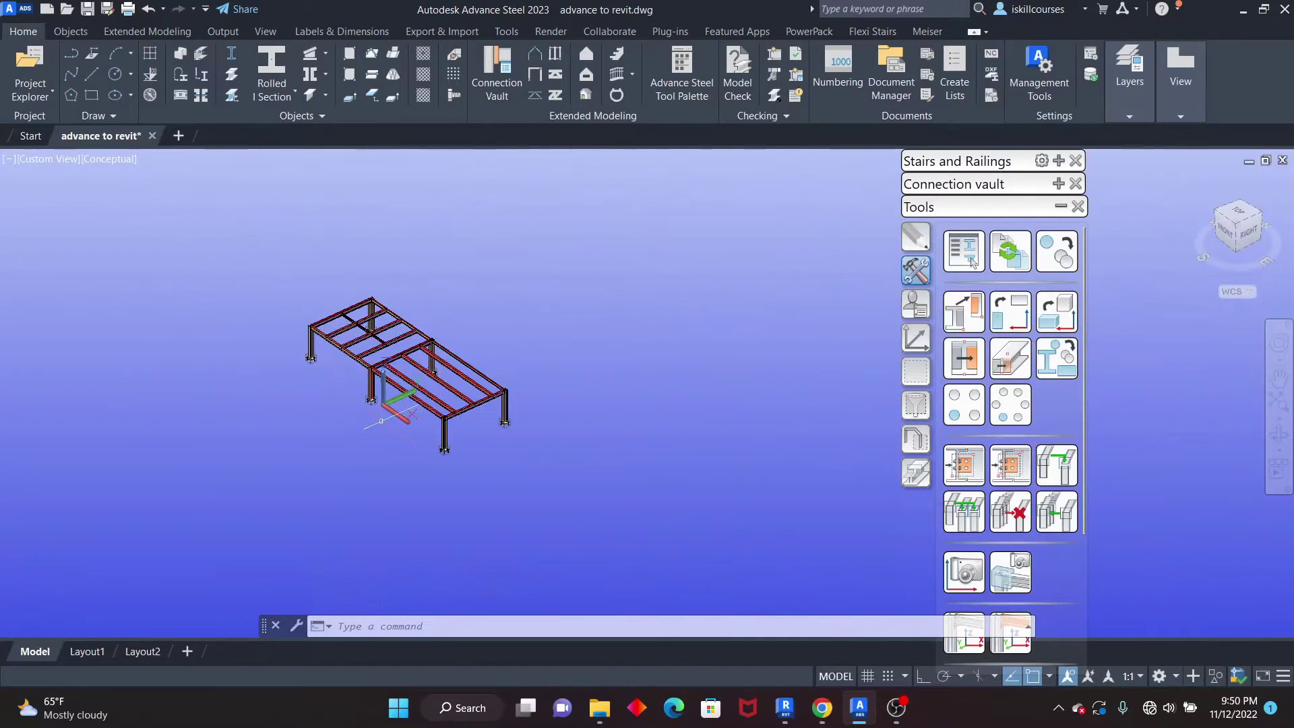
{"action": "scroll", "coordinate": [383, 422], "scroll_direction": "up", "scroll_amount": 5}
{"action": "scroll", "coordinate": [229, 268], "scroll_direction": "down", "scroll_amount": 3}
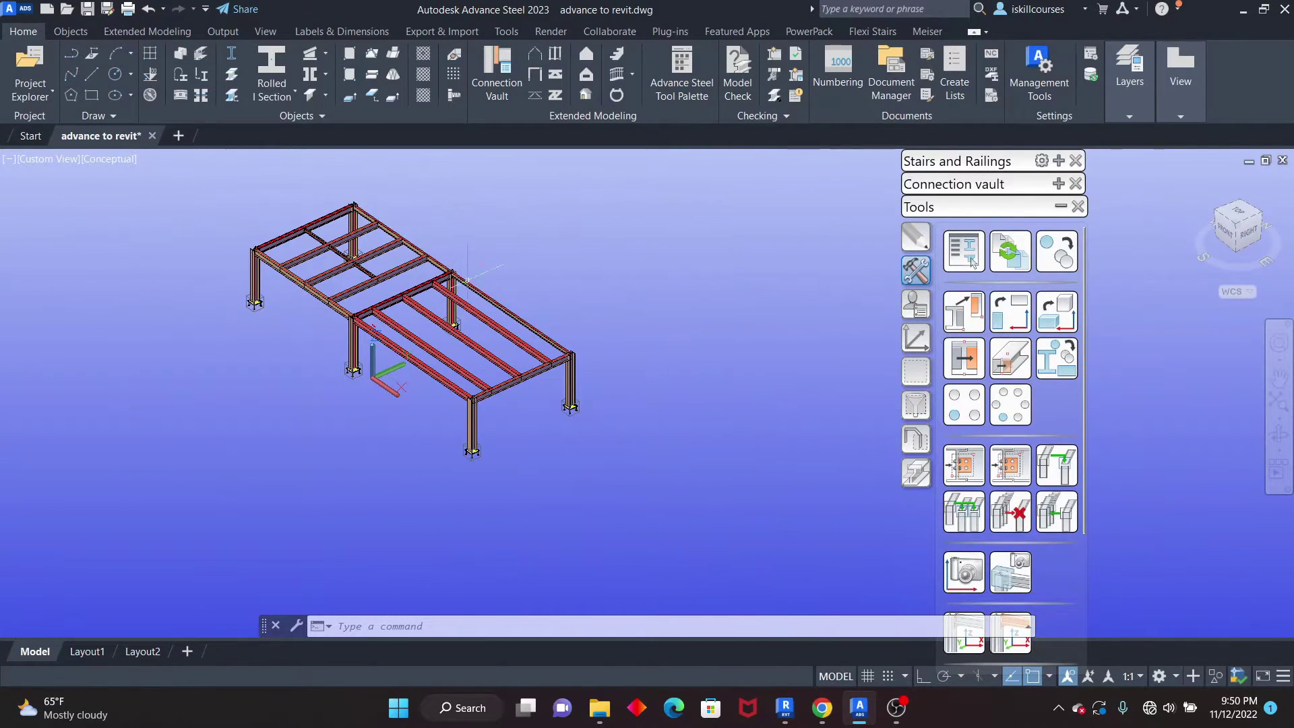
{"action": "scroll", "coordinate": [465, 270], "scroll_direction": "up", "scroll_amount": 6}
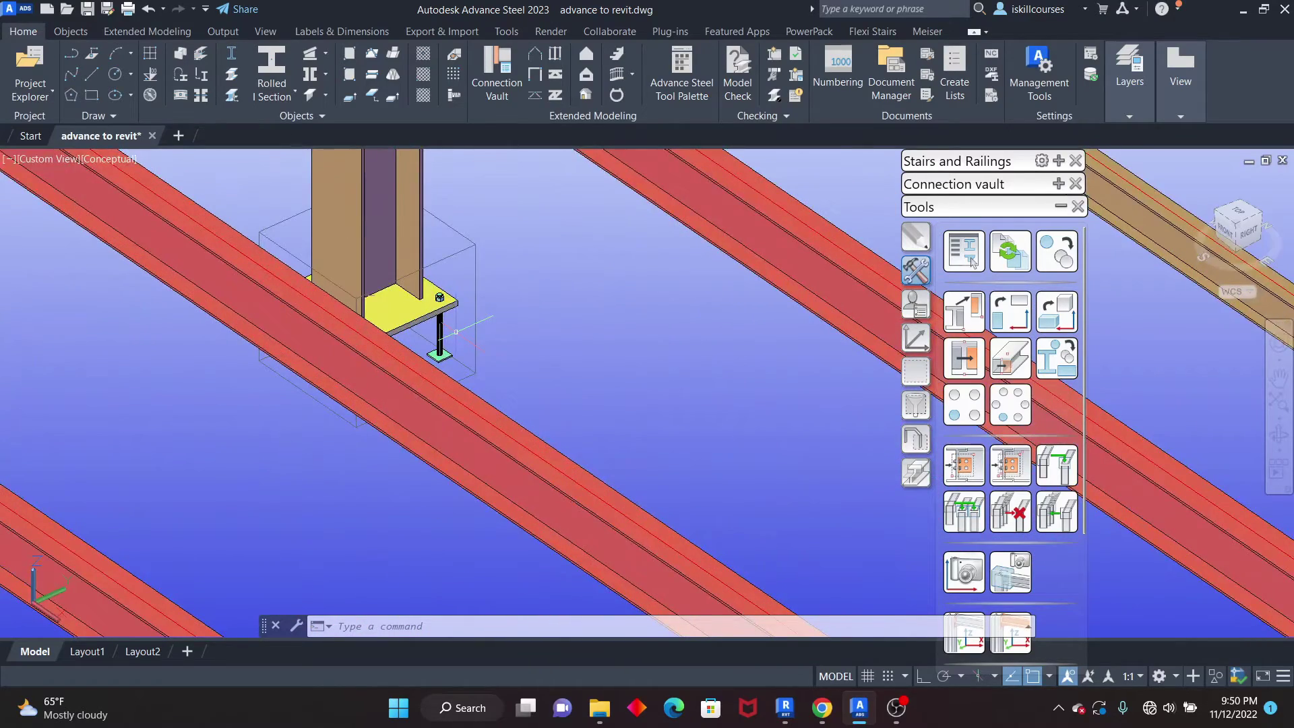
{"action": "scroll", "coordinate": [456, 331], "scroll_direction": "down", "scroll_amount": 10}
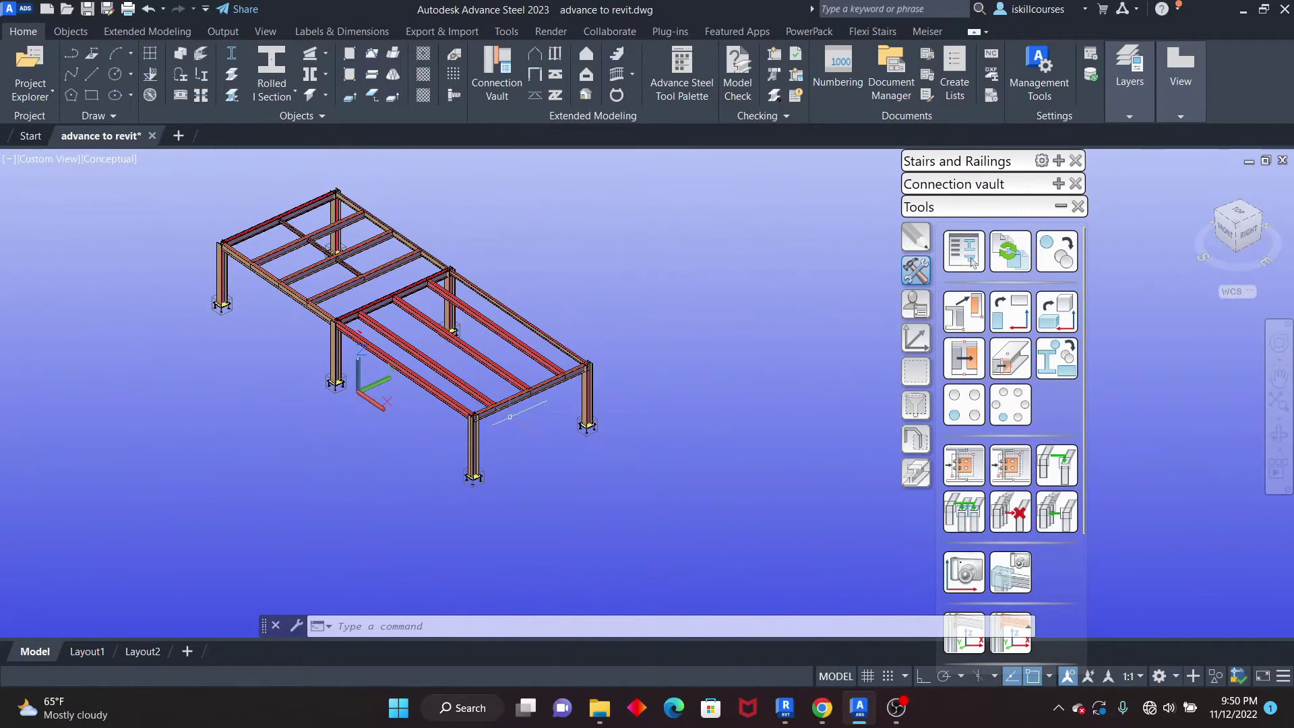
{"action": "scroll", "coordinate": [510, 416], "scroll_direction": "up", "scroll_amount": 5}
{"action": "scroll", "coordinate": [464, 435], "scroll_direction": "down", "scroll_amount": 5}
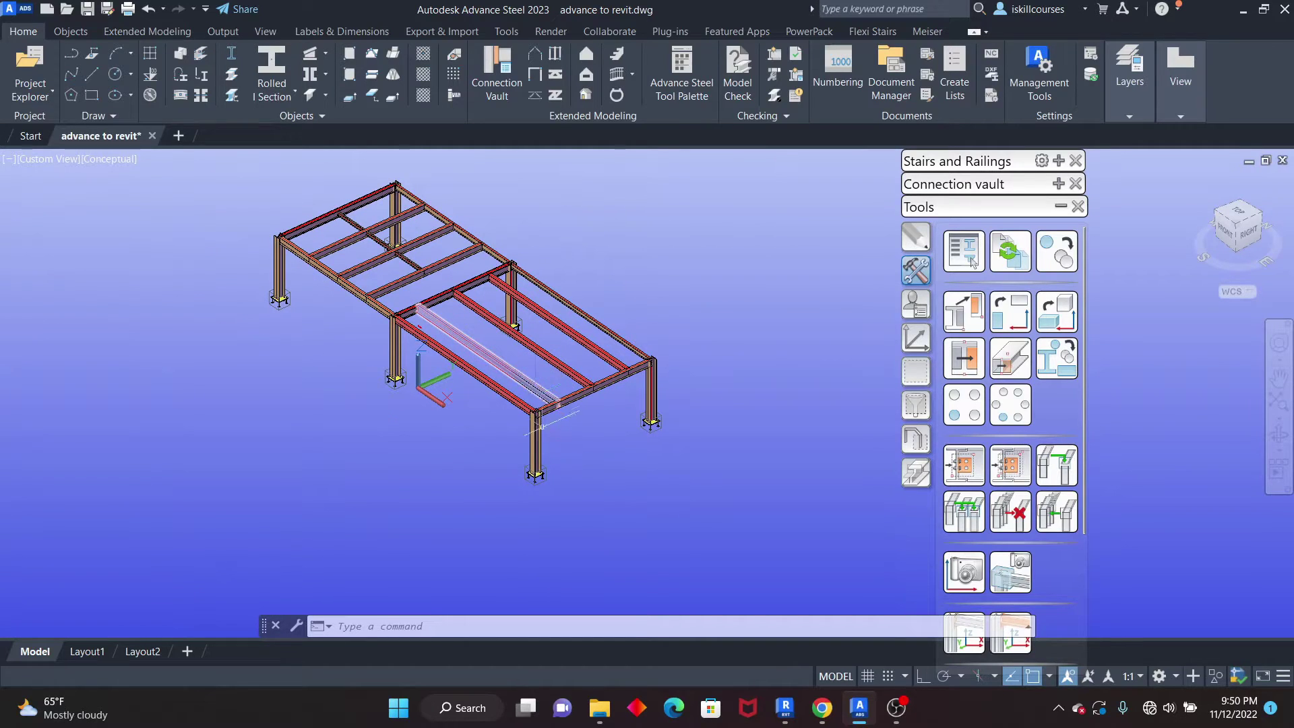
{"action": "scroll", "coordinate": [541, 423], "scroll_direction": "up", "scroll_amount": 3}
{"action": "scroll", "coordinate": [509, 469], "scroll_direction": "down", "scroll_amount": 5}
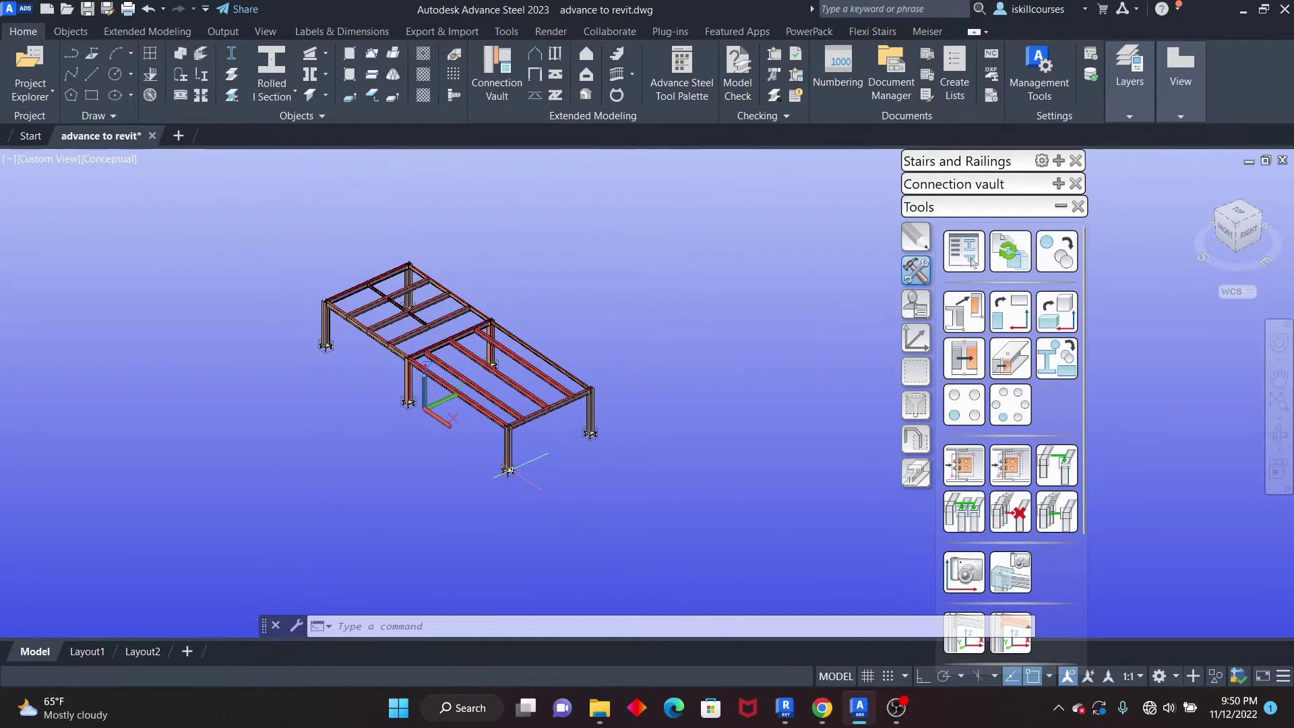
{"action": "scroll", "coordinate": [472, 431], "scroll_direction": "up", "scroll_amount": 5}
{"action": "scroll", "coordinate": [361, 370], "scroll_direction": "down", "scroll_amount": 3}
{"action": "scroll", "coordinate": [361, 370], "scroll_direction": "down", "scroll_amount": 2}
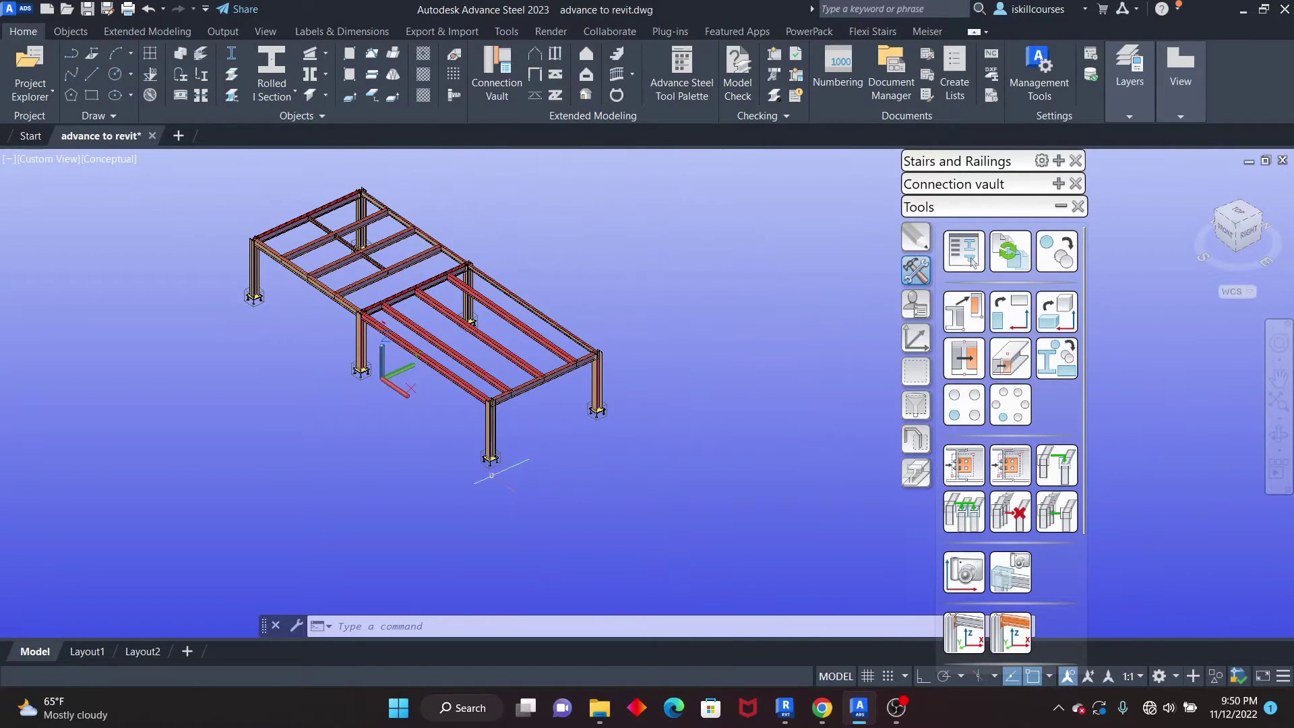
Set the front corner column's base plate joint to the 800sq x 60 BP size from its library
{"action": "scroll", "coordinate": [489, 465], "scroll_direction": "up", "scroll_amount": 5}
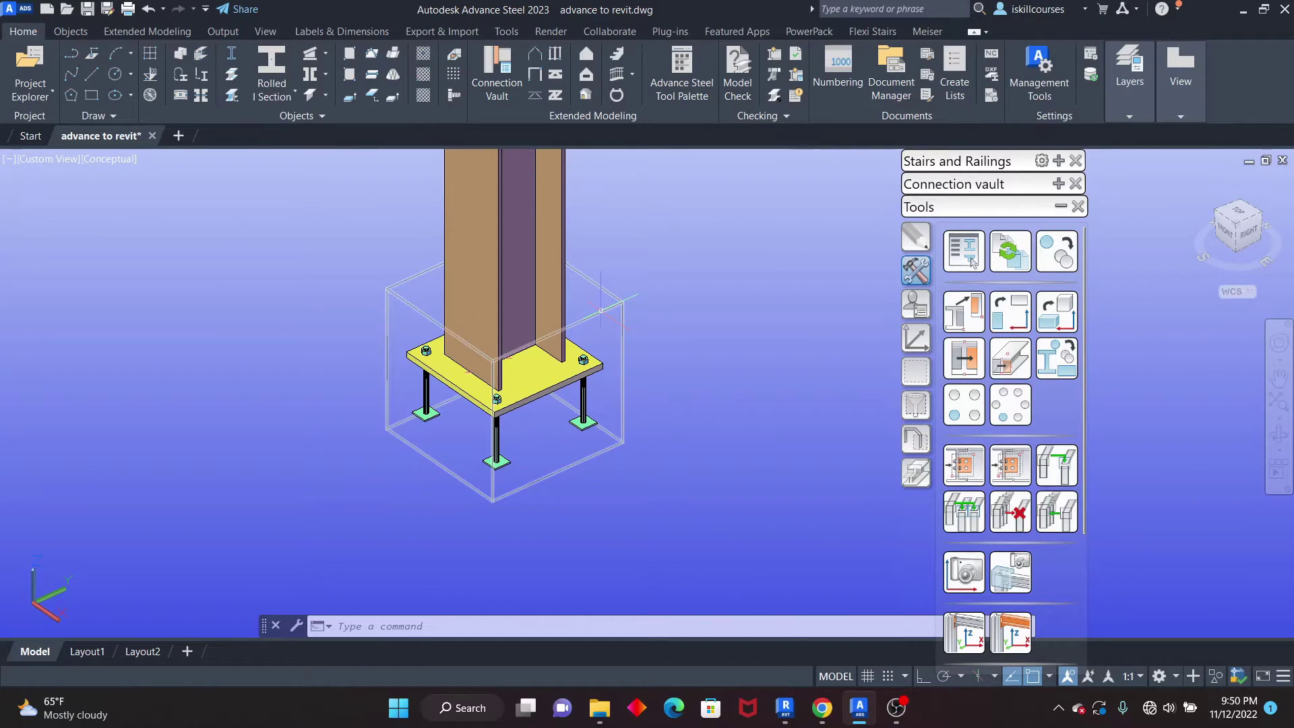
{"action": "left_click", "coordinate": [551, 404]}
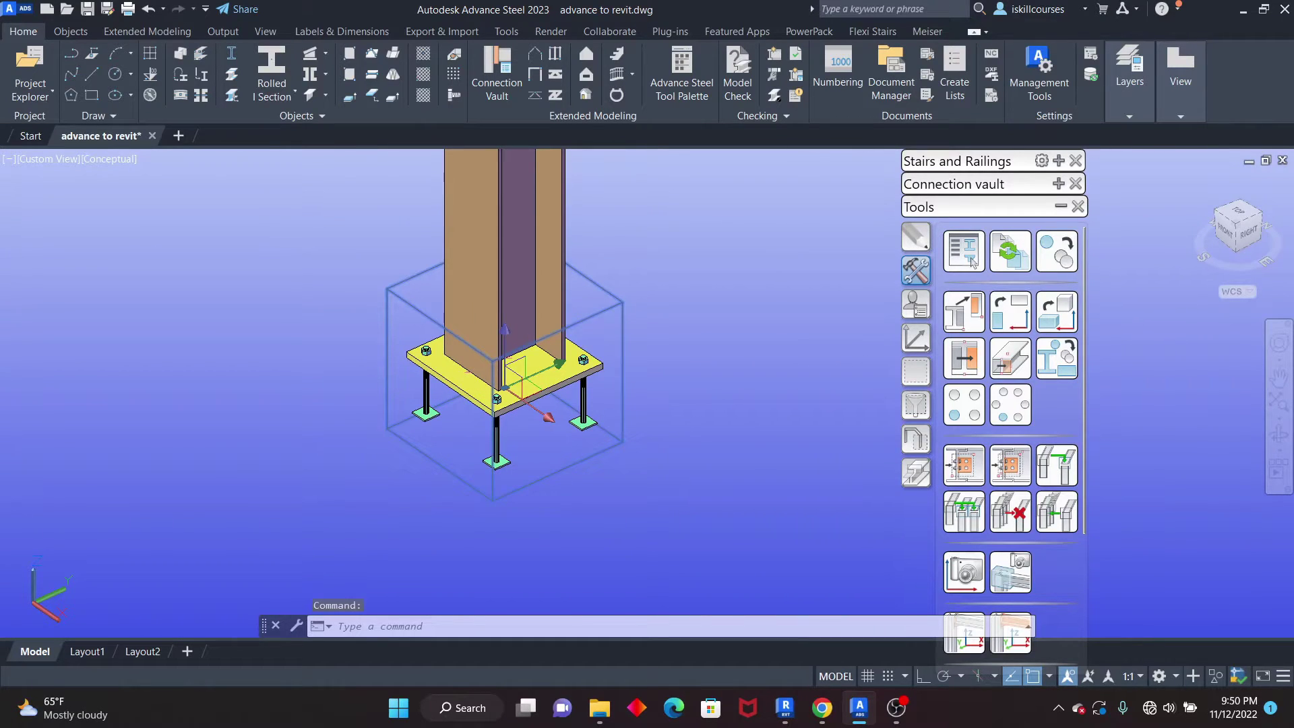
{"action": "left_click", "coordinate": [970, 262]}
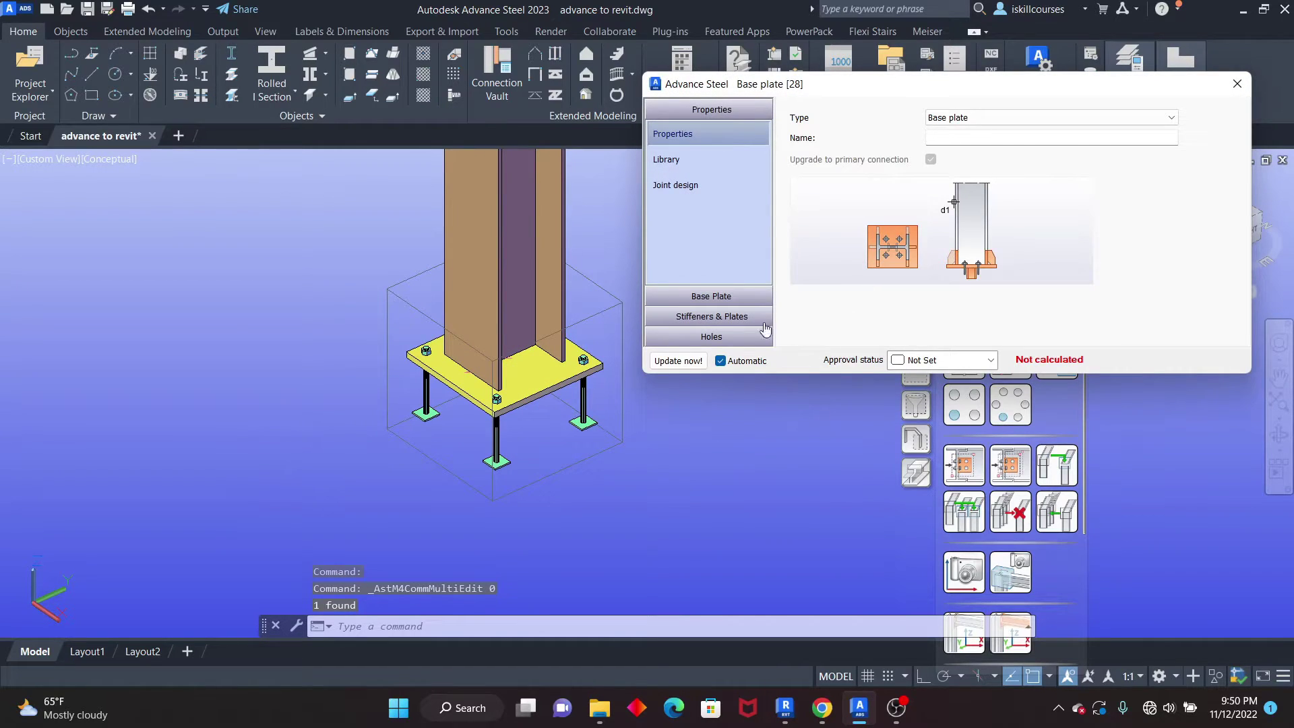
{"action": "left_click", "coordinate": [710, 296]}
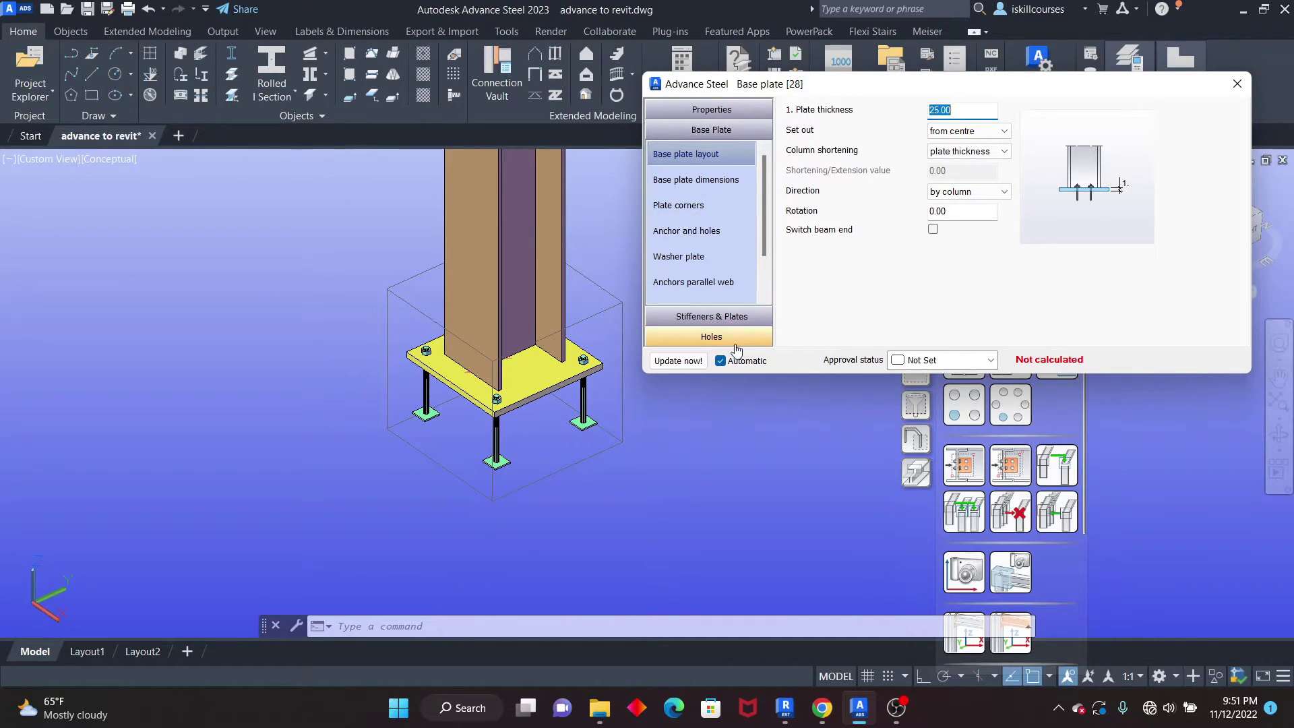
{"action": "left_click", "coordinate": [706, 110]}
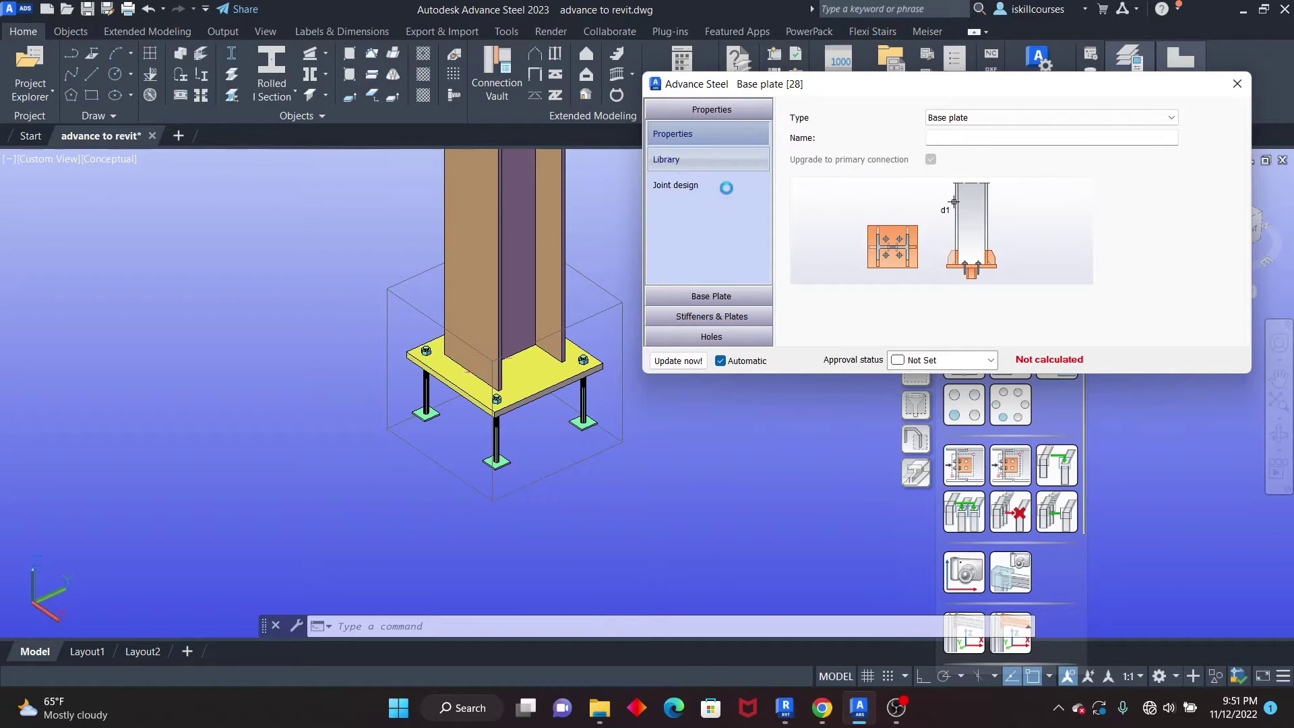
{"action": "scroll", "coordinate": [915, 234], "scroll_direction": "down", "scroll_amount": 4}
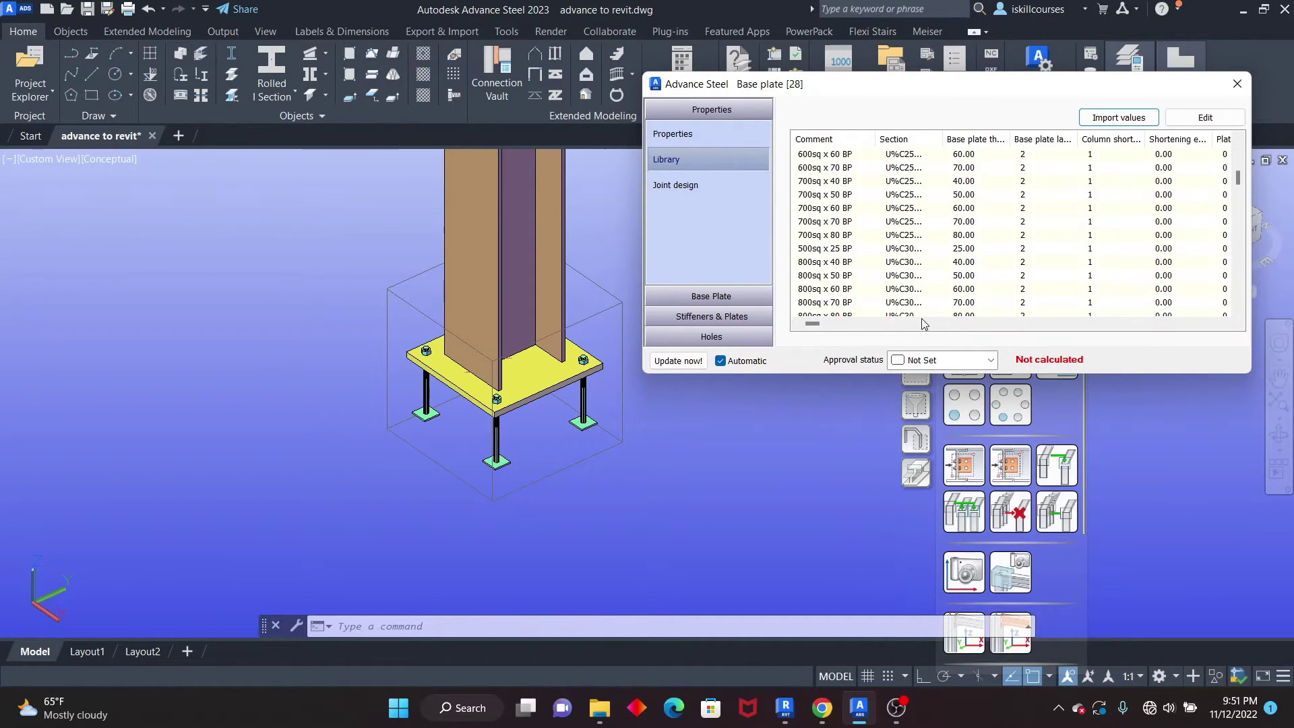
{"action": "left_click", "coordinate": [840, 289]}
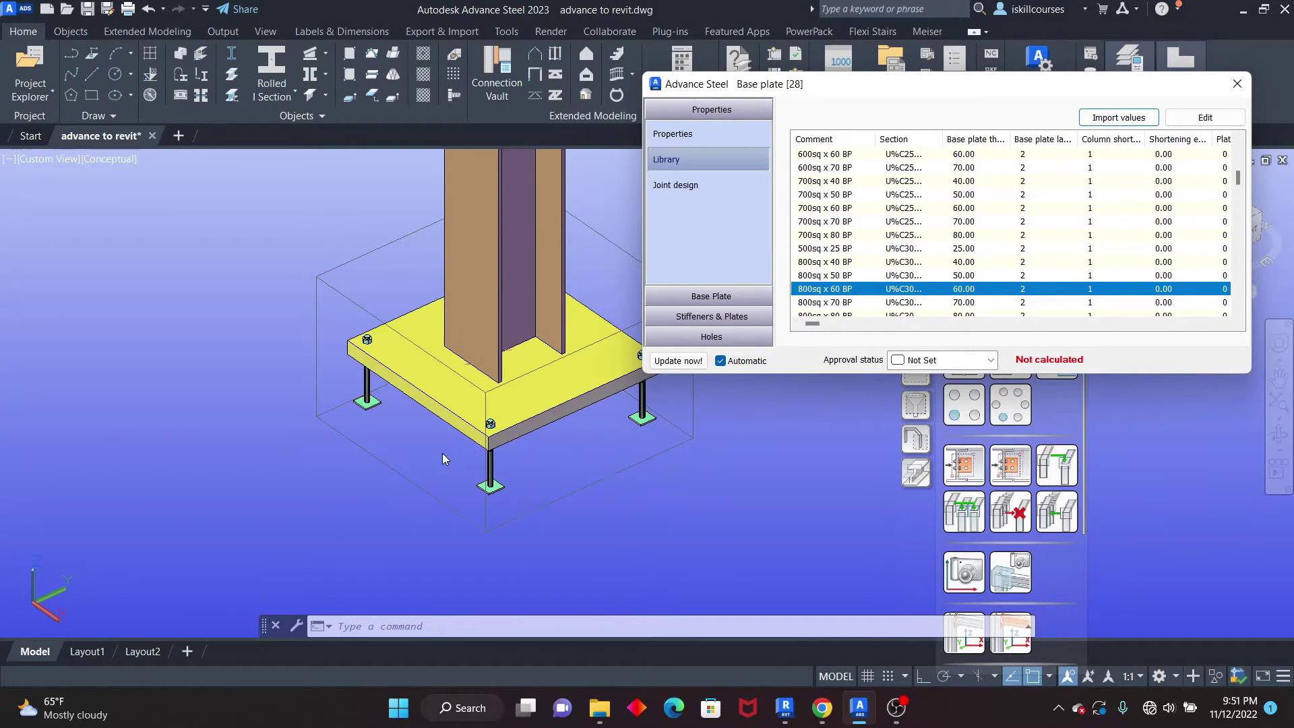
Compare the front corner column's resized base plate with the plate on the neighbouring corner column, with the joint properties closed
{"action": "scroll", "coordinate": [446, 453], "scroll_direction": "down", "scroll_amount": 5}
{"action": "scroll", "coordinate": [455, 440], "scroll_direction": "up", "scroll_amount": 5}
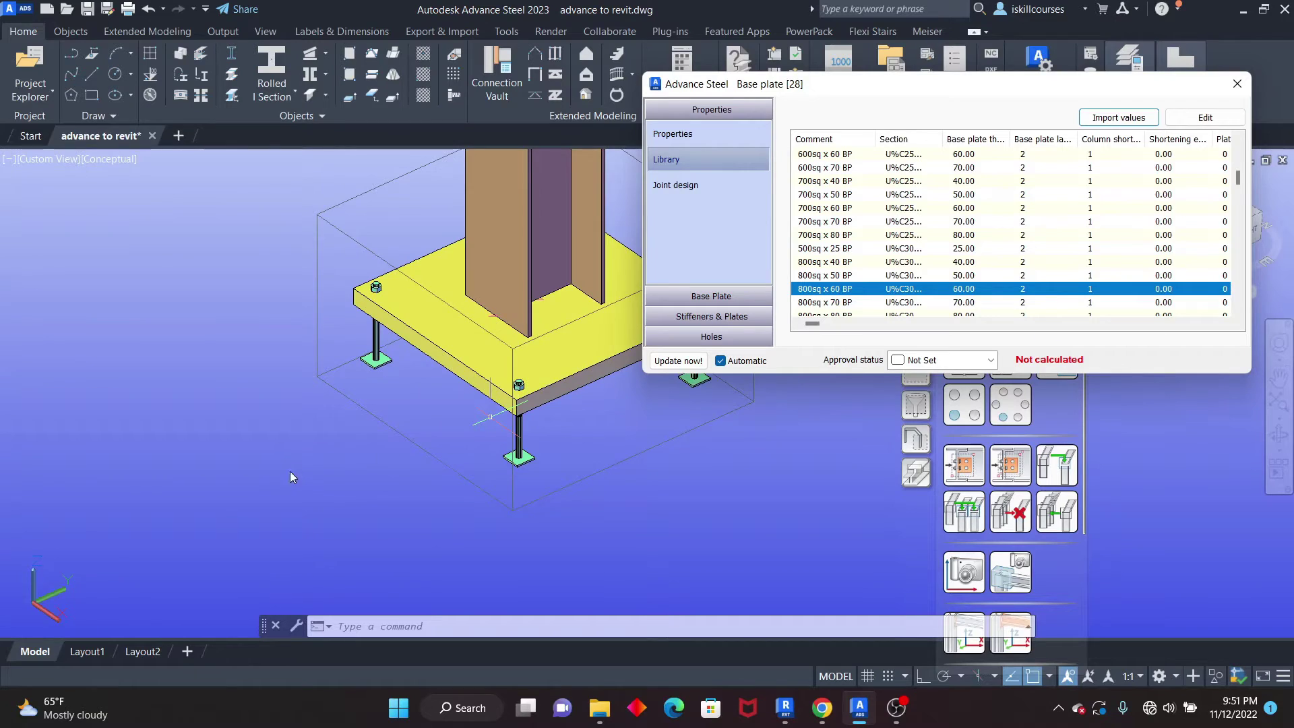
{"action": "scroll", "coordinate": [295, 474], "scroll_direction": "down", "scroll_amount": 5}
{"action": "scroll", "coordinate": [577, 344], "scroll_direction": "up", "scroll_amount": 6}
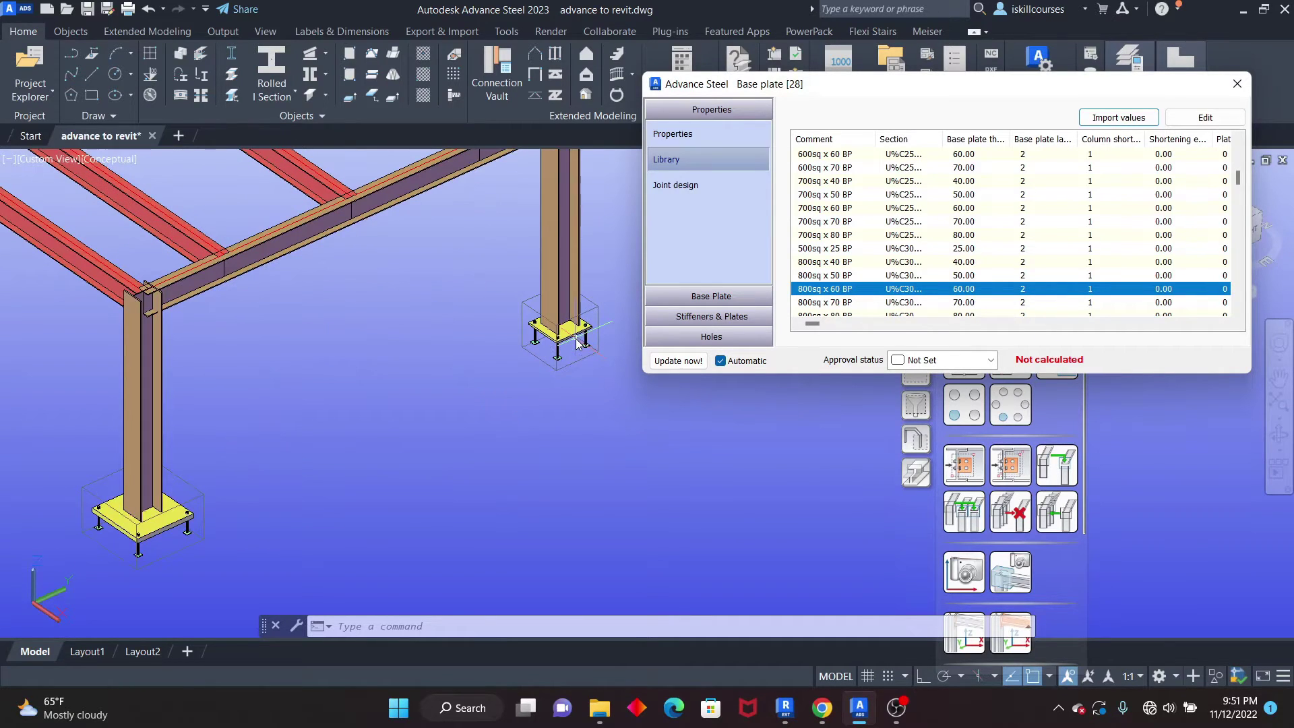
{"action": "left_click", "coordinate": [1237, 84]}
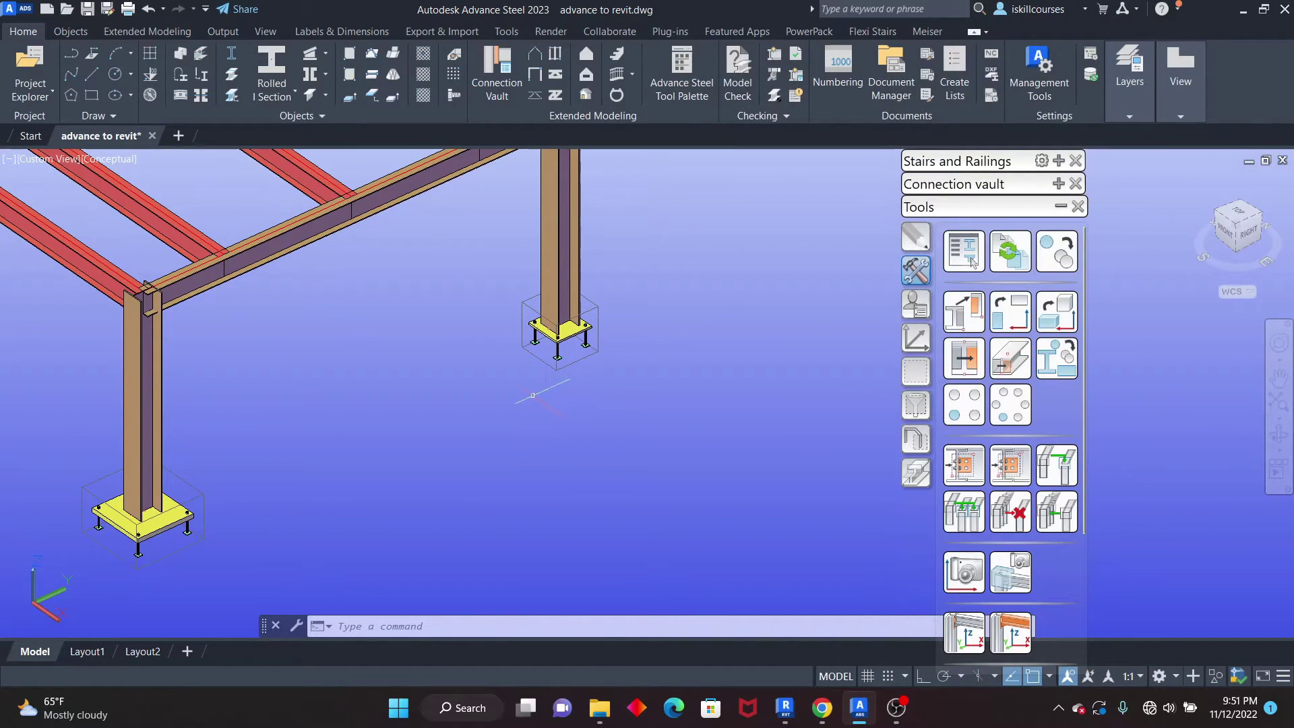
{"action": "scroll", "coordinate": [446, 426], "scroll_direction": "down", "scroll_amount": 5}
{"action": "scroll", "coordinate": [447, 426], "scroll_direction": "up", "scroll_amount": 5}
{"action": "scroll", "coordinate": [447, 426], "scroll_direction": "up", "scroll_amount": 3}
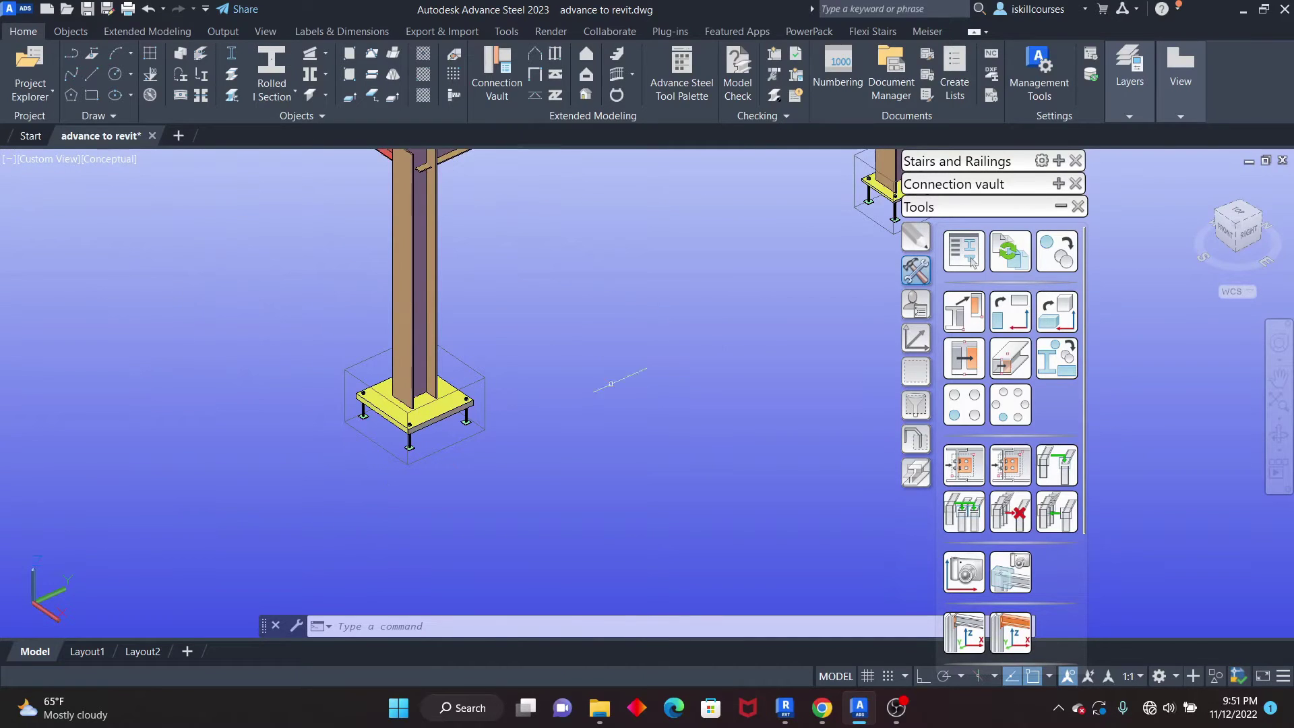
Undo the front corner base plate's library size change
{"action": "key", "text": "ctrl+z"}
{"action": "key", "text": "ctrl+z"}
{"action": "key", "text": "ctrl+z"}
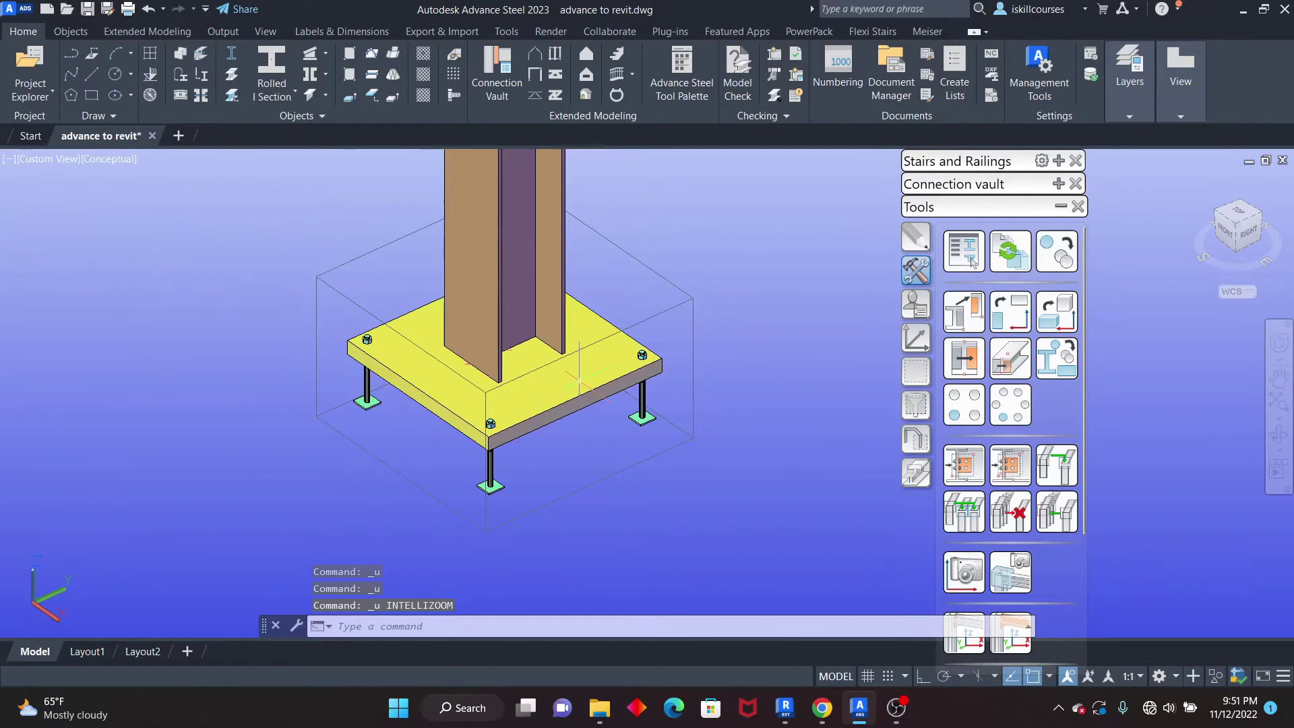
{"action": "key", "text": "ctrl+z"}
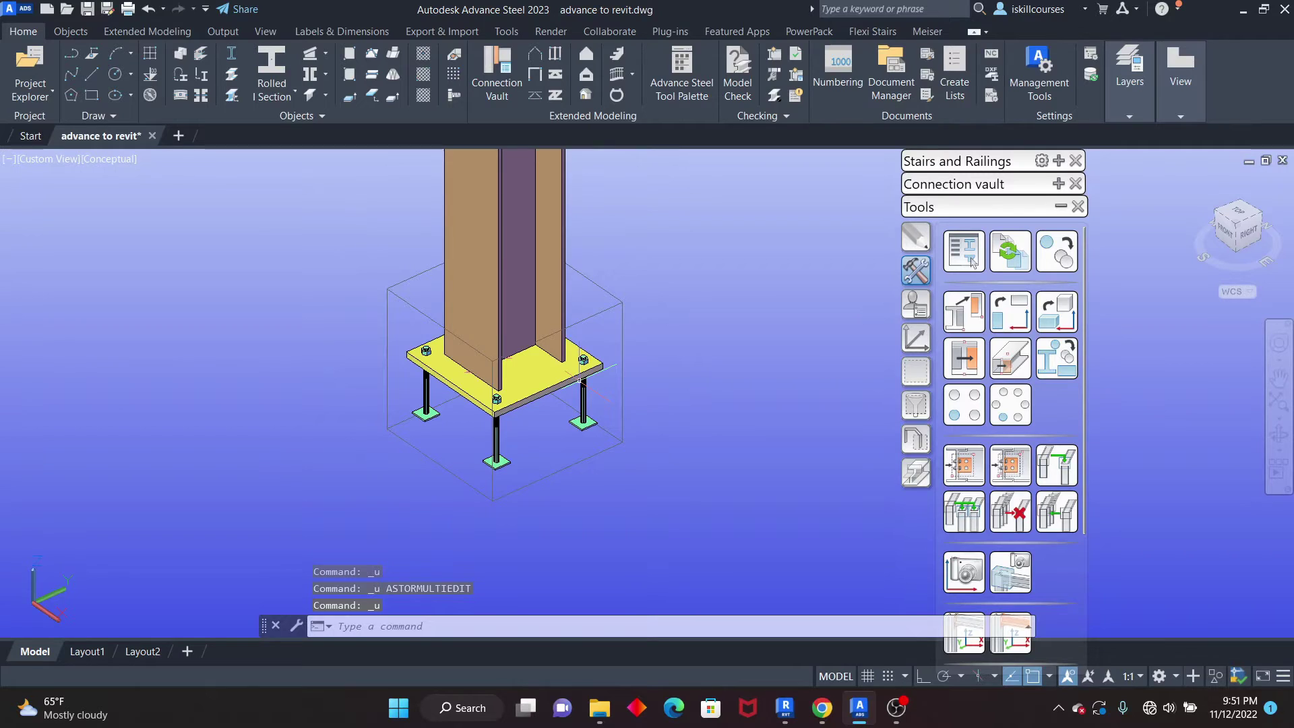
Undo the multiple joint transfer so that only the right corner column keeps its base plate
{"action": "key", "text": "ctrl+z"}
{"action": "key", "text": "ctrl+z"}
{"action": "key", "text": "ctrl+z"}
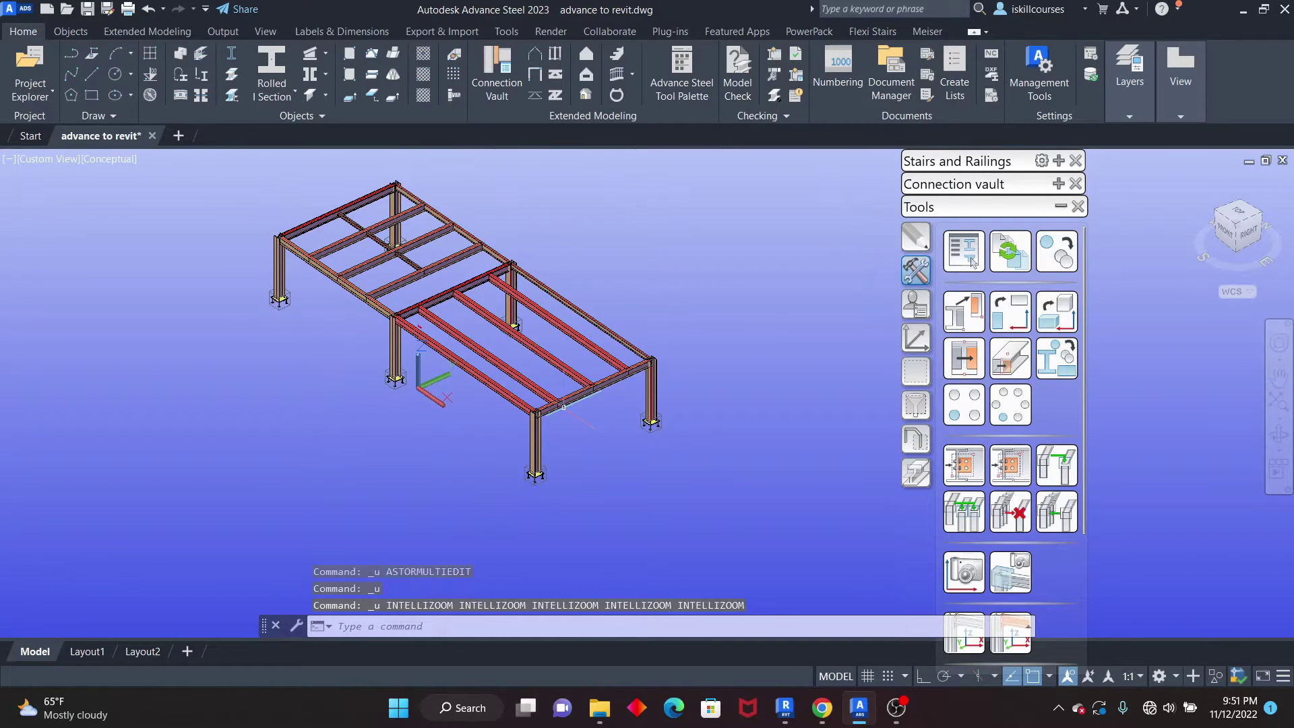
{"action": "key", "text": "ctrl+z"}
{"action": "key", "text": "ctrl+z"}
{"action": "key", "text": "ctrl+z"}
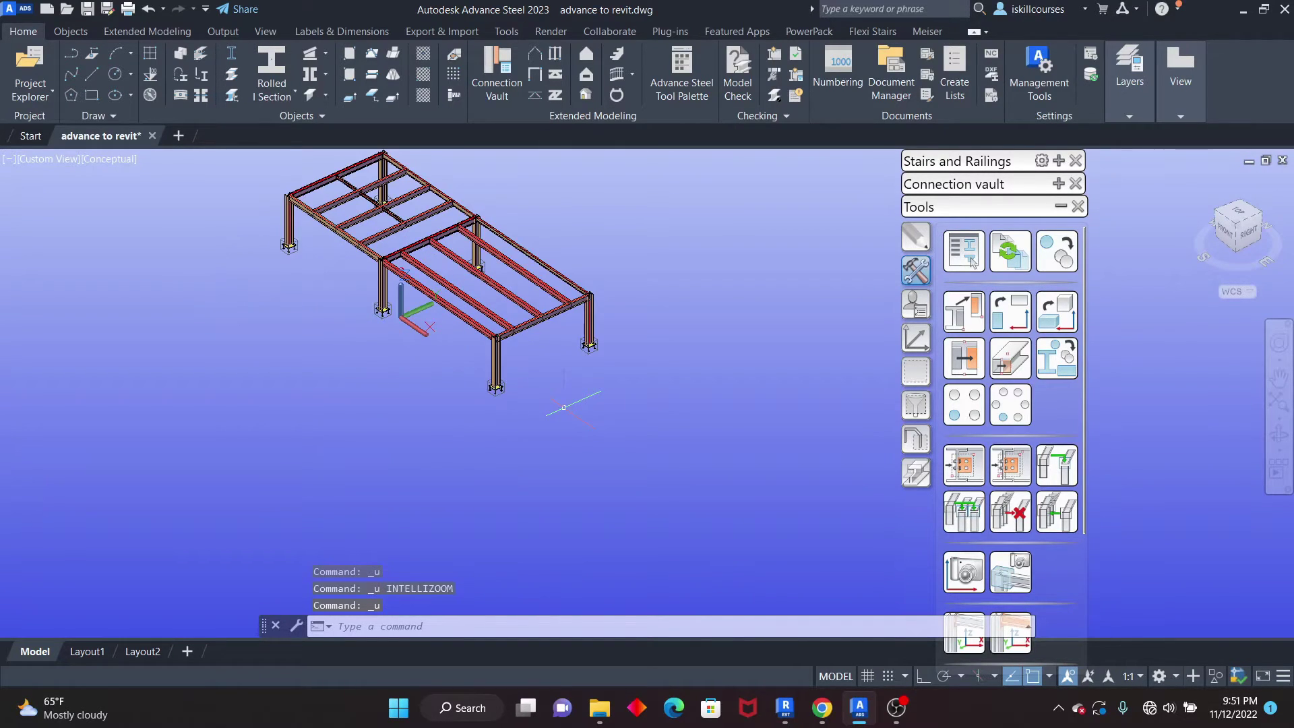
{"action": "scroll", "coordinate": [564, 407], "scroll_direction": "down", "scroll_amount": 4}
{"action": "scroll", "coordinate": [587, 378], "scroll_direction": "up", "scroll_amount": 10}
{"action": "scroll", "coordinate": [595, 365], "scroll_direction": "up", "scroll_amount": 3}
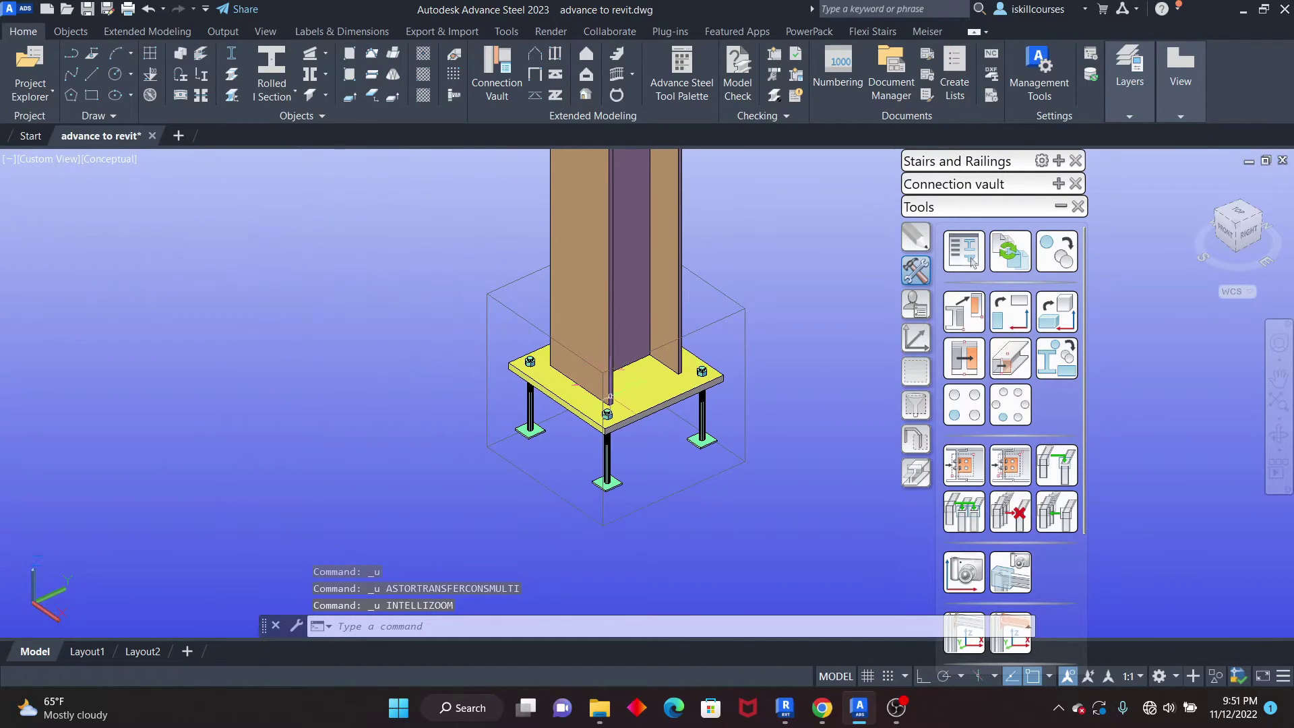
{"action": "scroll", "coordinate": [636, 400], "scroll_direction": "down", "scroll_amount": 8}
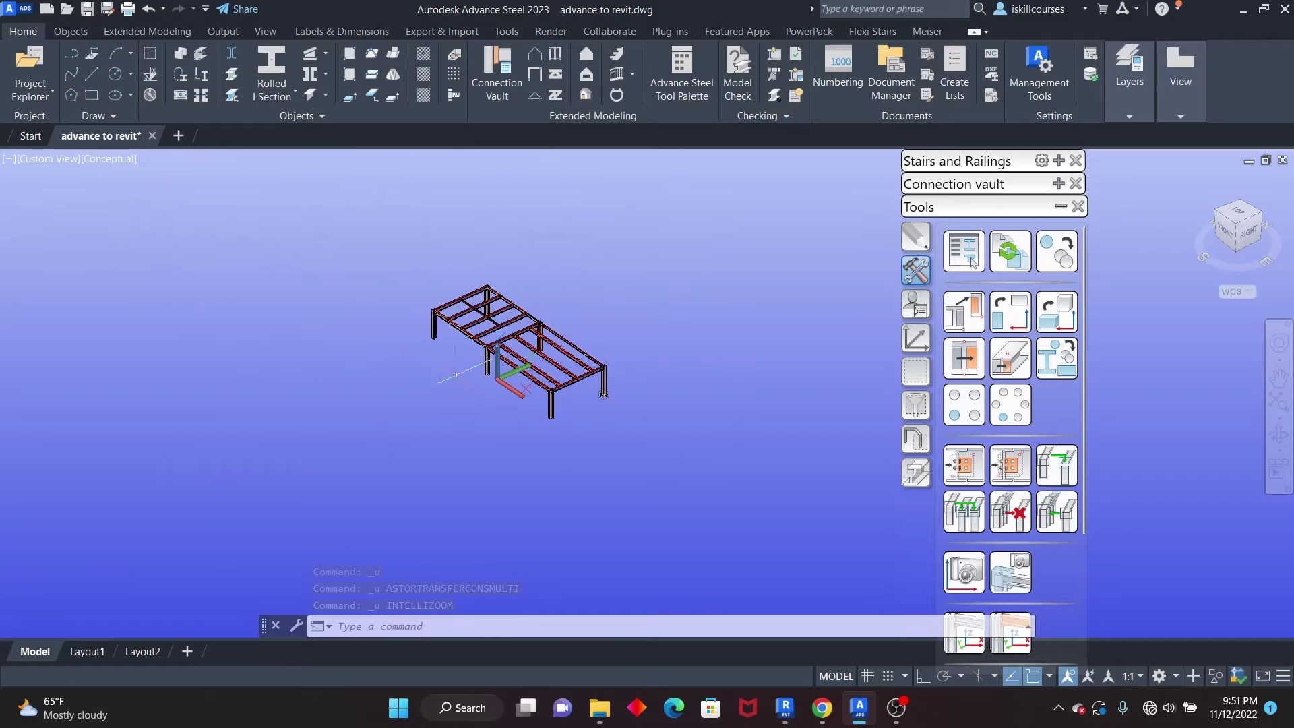
{"action": "scroll", "coordinate": [603, 394], "scroll_direction": "up", "scroll_amount": 5}
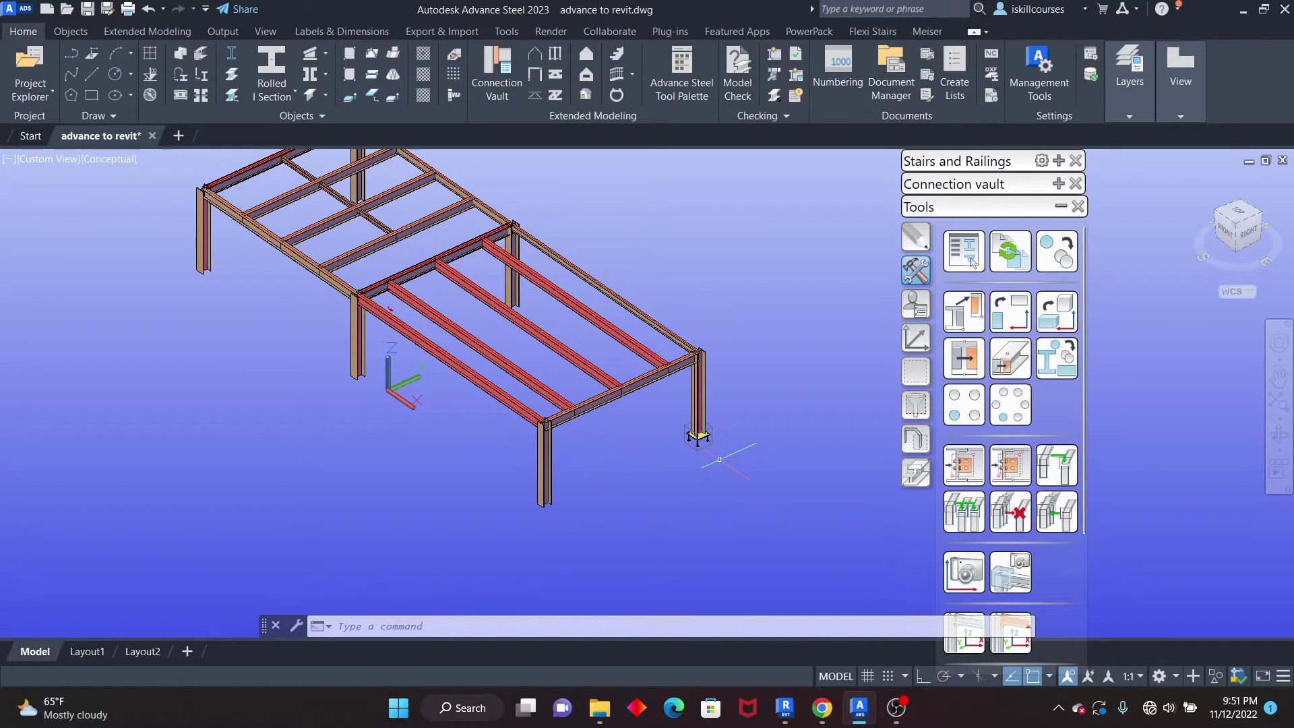
Start the subordinate joint transfer (ASTORTRANSFERCONSASSUBORDINATE) with the right corner column's base plate as the source connection part
{"action": "scroll", "coordinate": [700, 438], "scroll_direction": "up", "scroll_amount": 8}
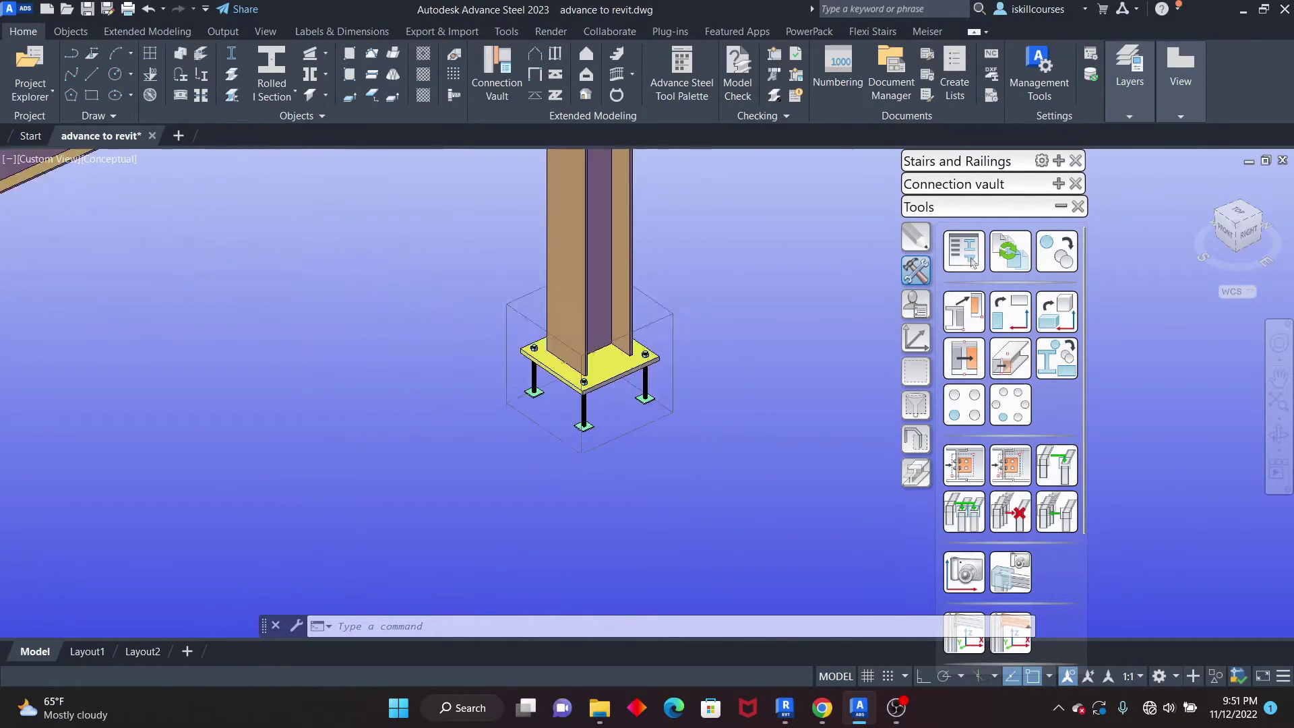
{"action": "left_click", "coordinate": [1055, 460]}
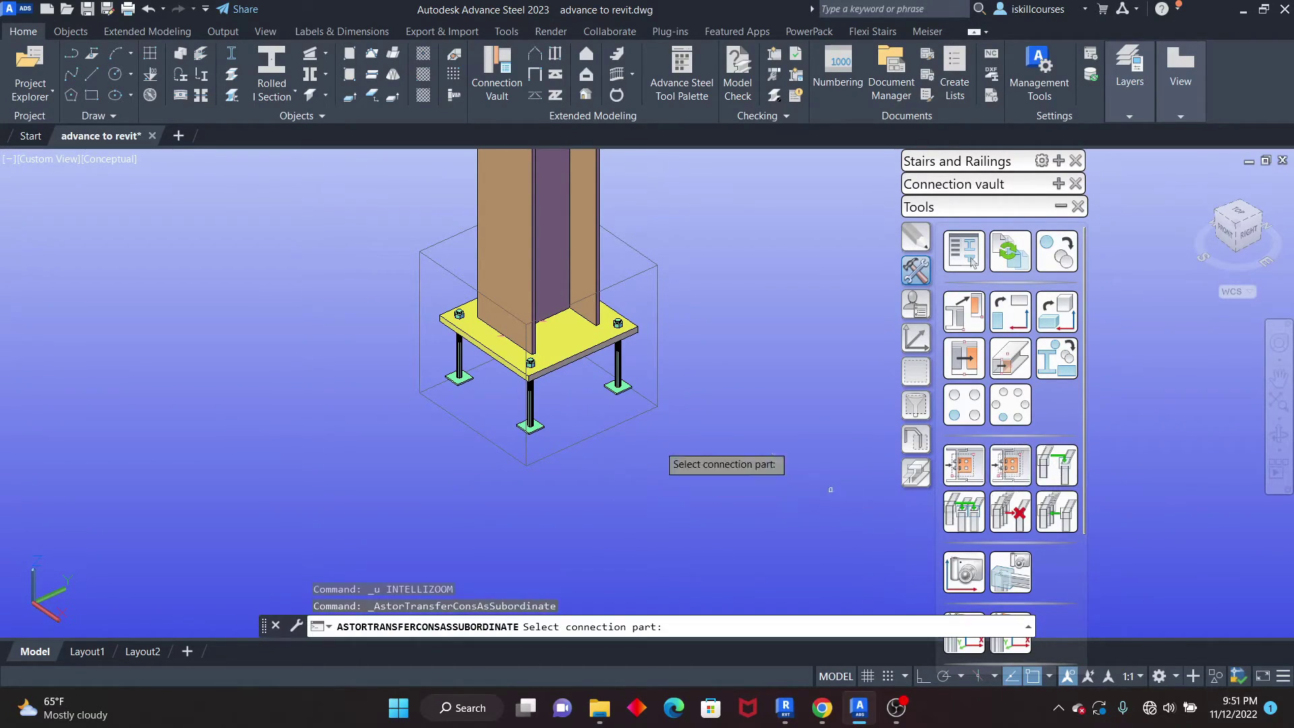
{"action": "scroll", "coordinate": [592, 342], "scroll_direction": "up", "scroll_amount": 5}
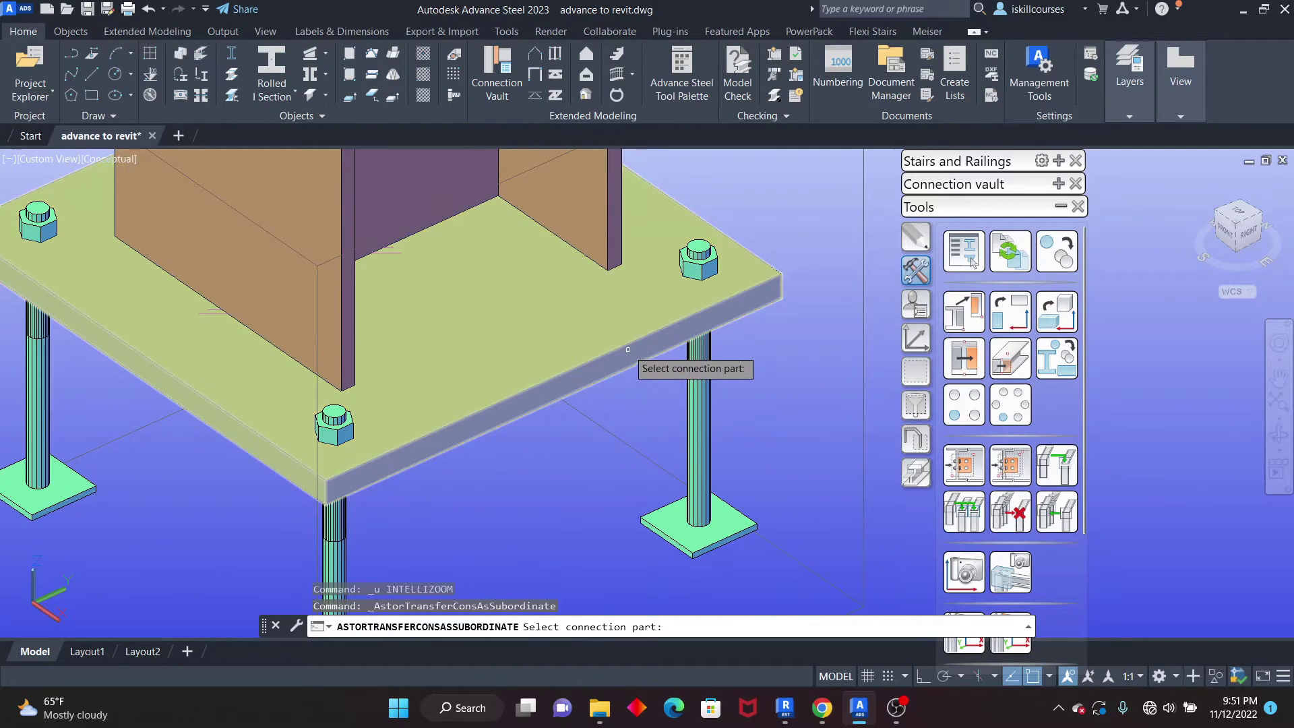
{"action": "left_click", "coordinate": [625, 345]}
{"action": "scroll", "coordinate": [563, 381], "scroll_direction": "down", "scroll_amount": 5}
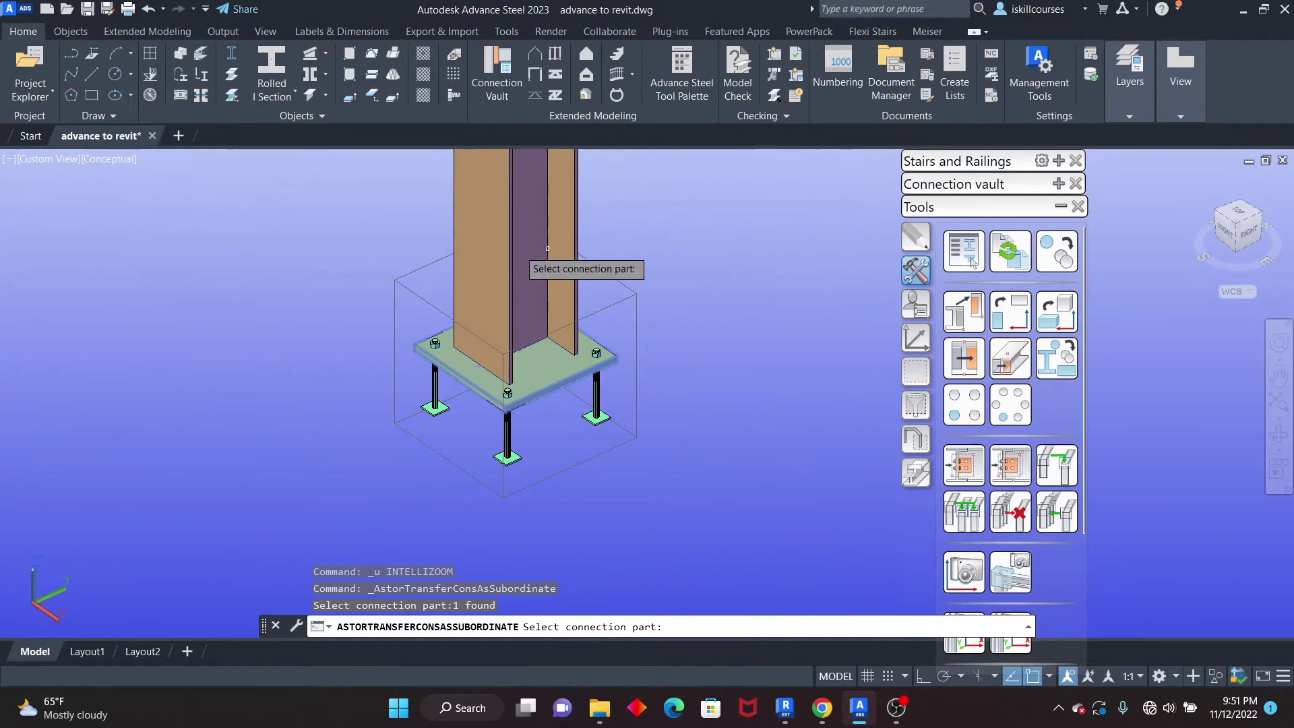
{"action": "key", "text": "Return"}
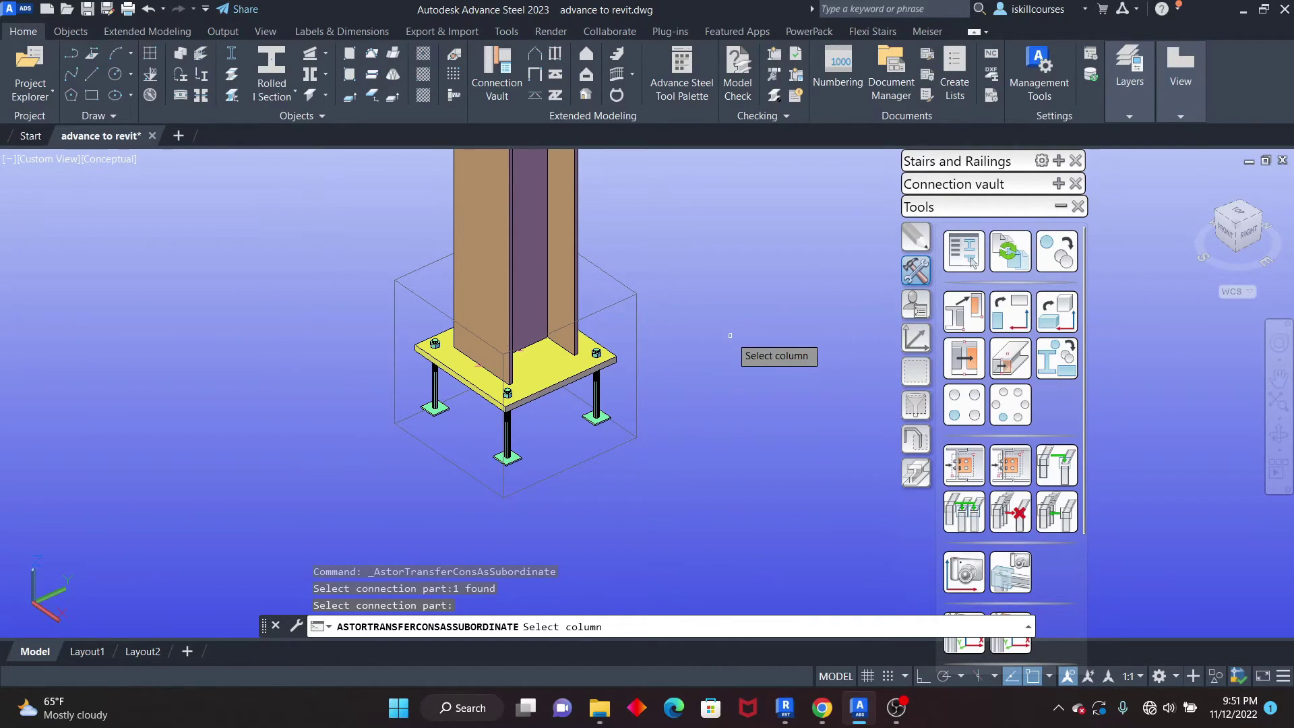
Copy the subordinate base plate joint to the front corner and front middle columns, without an additional concrete object
{"action": "scroll", "coordinate": [729, 335], "scroll_direction": "down", "scroll_amount": 5}
{"action": "left_click", "coordinate": [588, 364]}
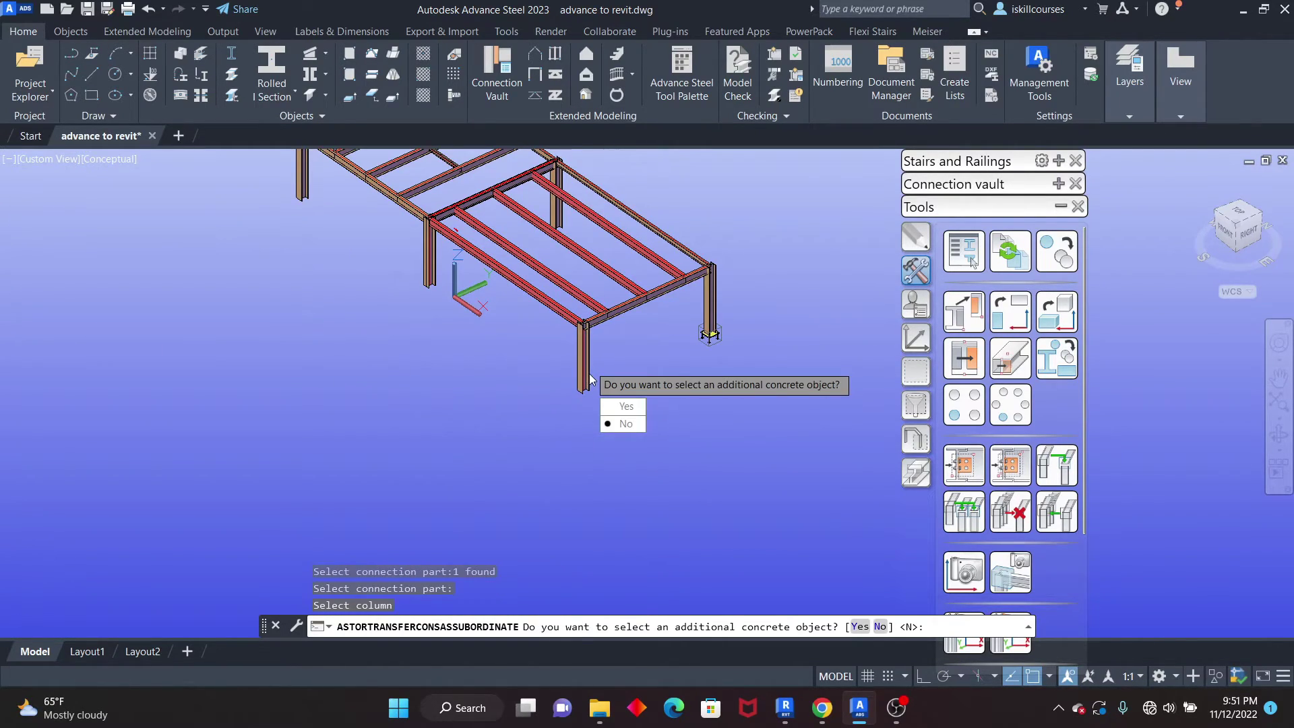
{"action": "left_click", "coordinate": [622, 430]}
{"action": "scroll", "coordinate": [578, 385], "scroll_direction": "up", "scroll_amount": 5}
{"action": "scroll", "coordinate": [578, 386], "scroll_direction": "down", "scroll_amount": 5}
{"action": "scroll", "coordinate": [453, 329], "scroll_direction": "up", "scroll_amount": 2}
{"action": "left_click", "coordinate": [447, 338]}
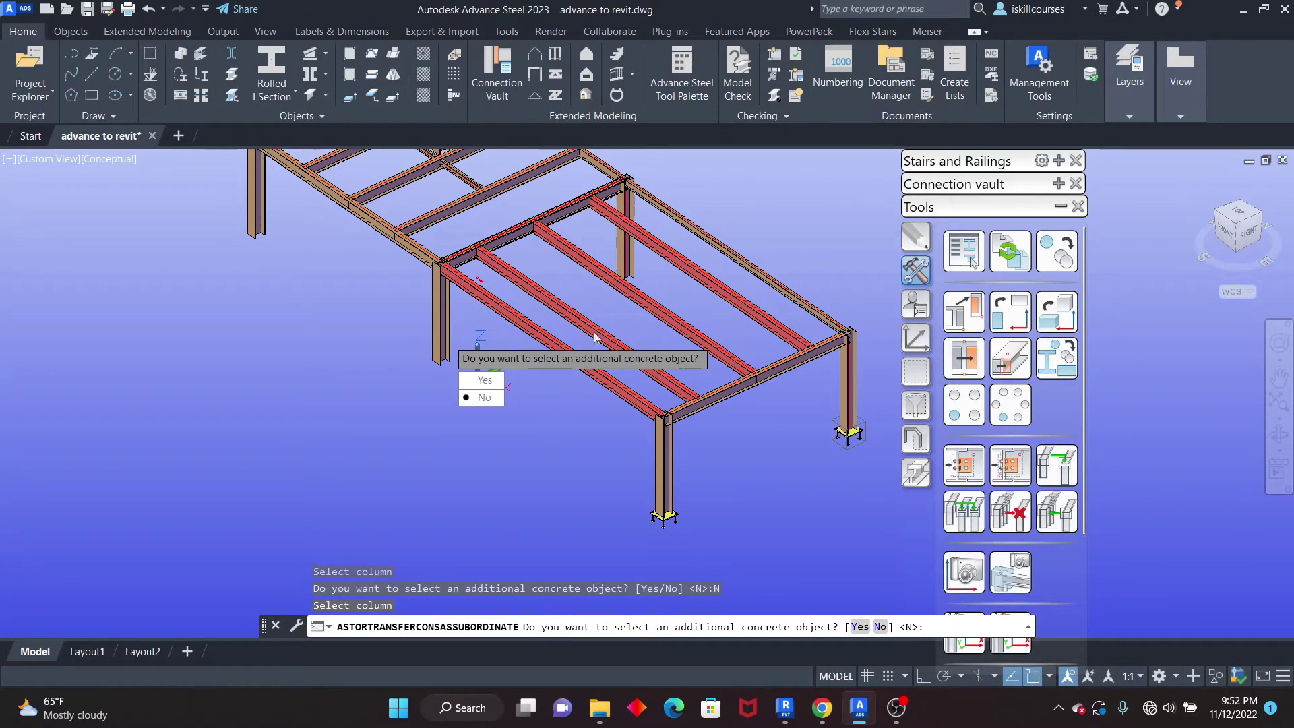
{"action": "left_click", "coordinate": [497, 403]}
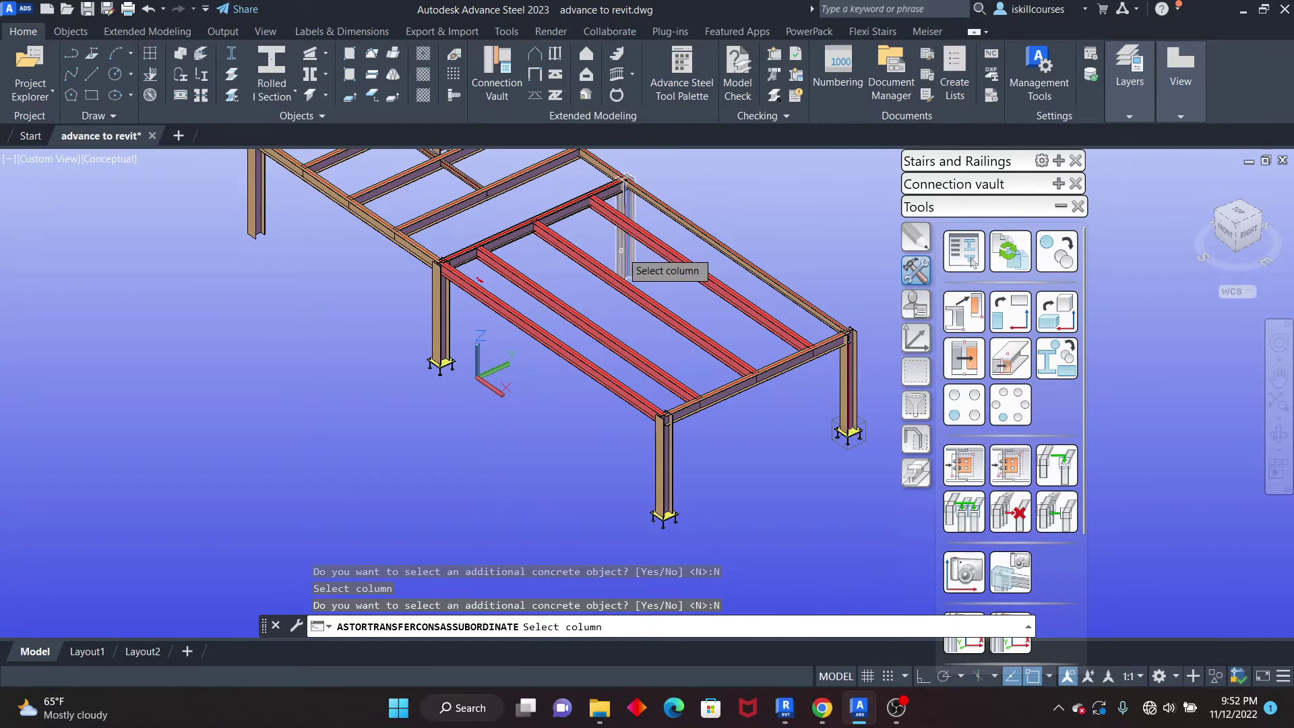
Copy the subordinate joint to the rear middle, front far-end and rear far-end columns without additional concrete objects, and end the transfer
{"action": "left_click", "coordinate": [623, 254]}
{"action": "left_click", "coordinate": [653, 308]}
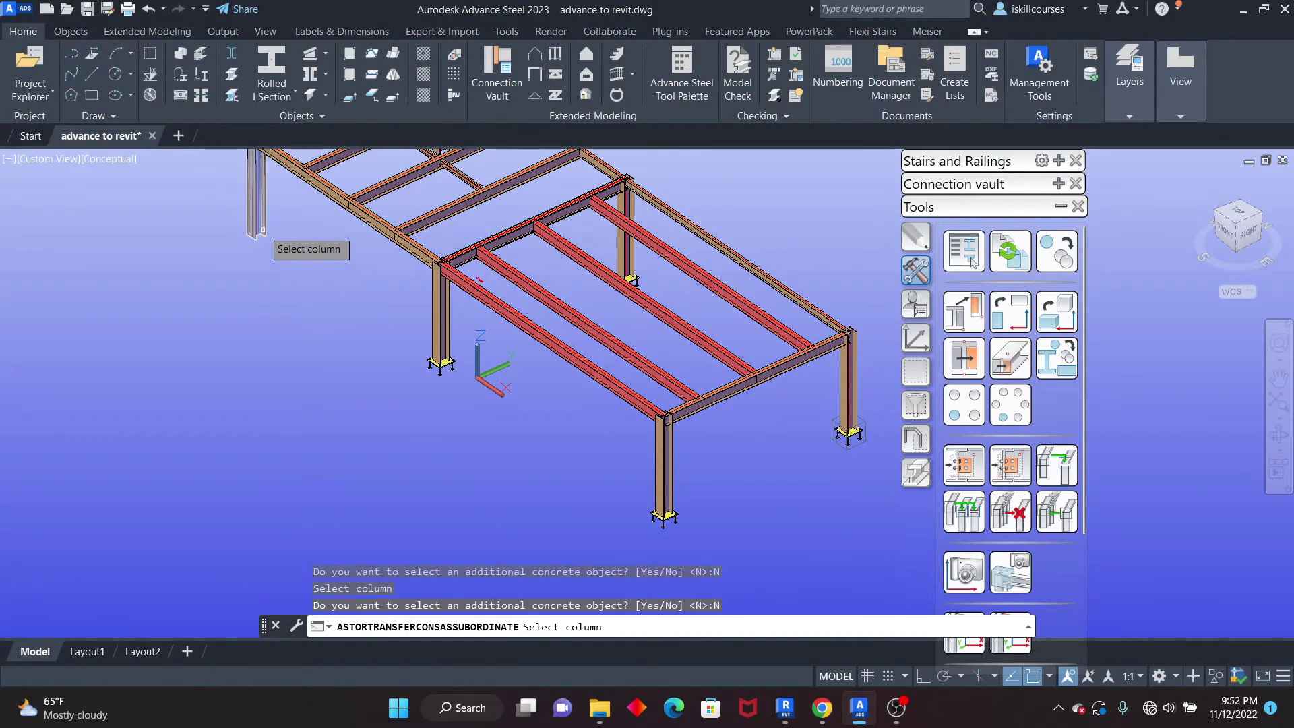
{"action": "left_click", "coordinate": [262, 230]}
{"action": "left_click", "coordinate": [296, 287]}
{"action": "scroll", "coordinate": [404, 253], "scroll_direction": "down", "scroll_amount": 3}
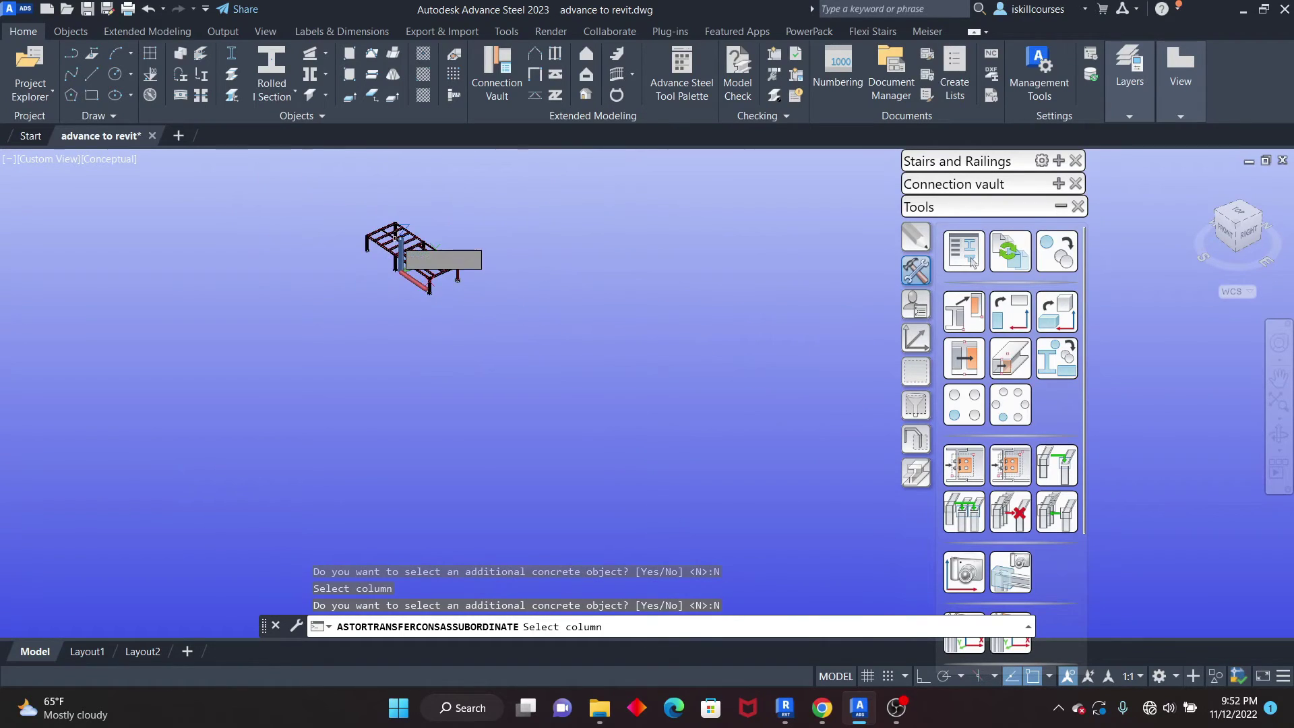
{"action": "scroll", "coordinate": [403, 244], "scroll_direction": "up", "scroll_amount": 5}
{"action": "scroll", "coordinate": [402, 242], "scroll_direction": "up", "scroll_amount": 2}
{"action": "left_click", "coordinate": [367, 232]}
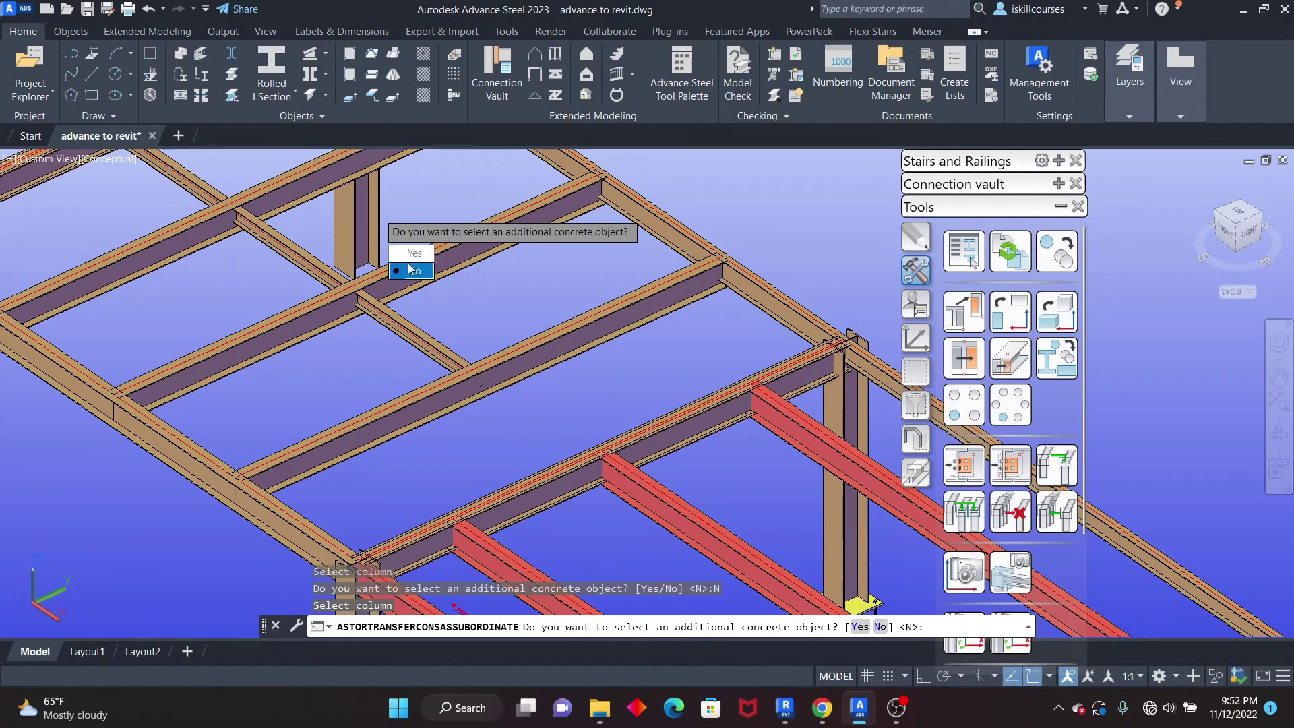
{"action": "left_click", "coordinate": [378, 246]}
{"action": "scroll", "coordinate": [512, 223], "scroll_direction": "down", "scroll_amount": 5}
{"action": "key", "text": "Escape"}
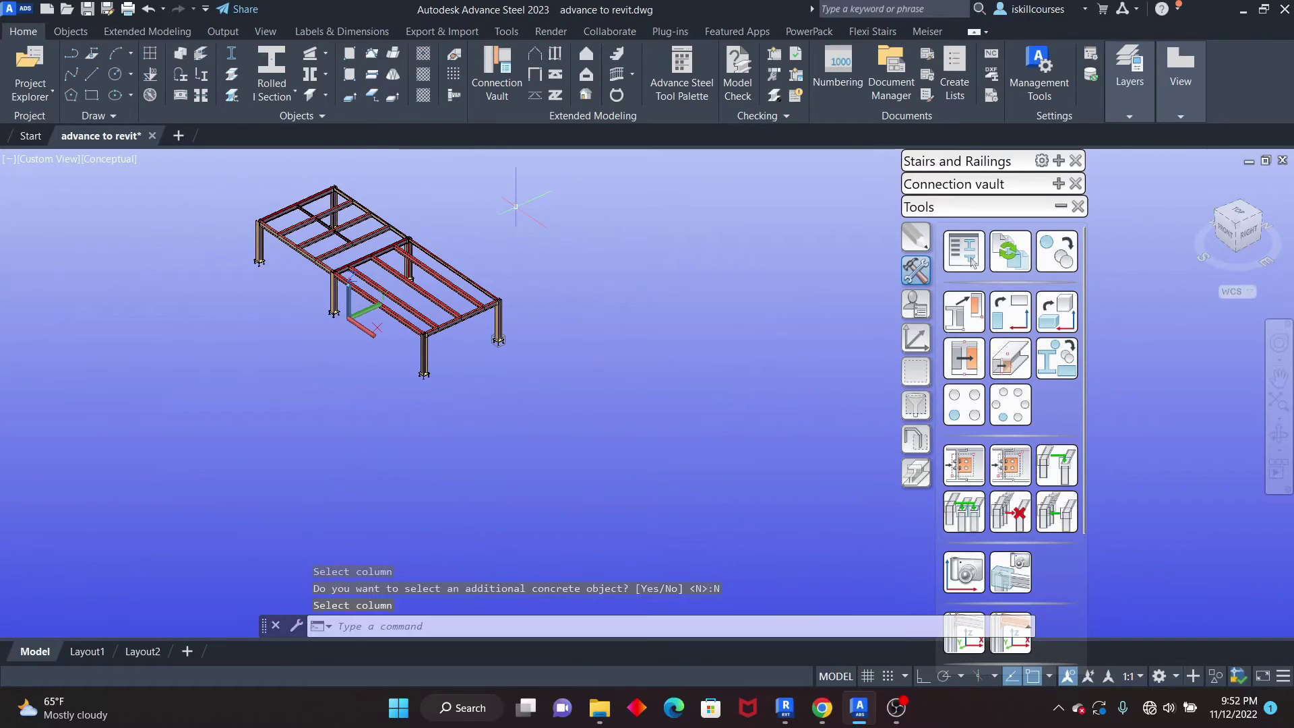
Apply the 1000sq x 50 BP library size to the right corner column's source base plate, and close its properties
{"action": "scroll", "coordinate": [448, 347], "scroll_direction": "up", "scroll_amount": 8}
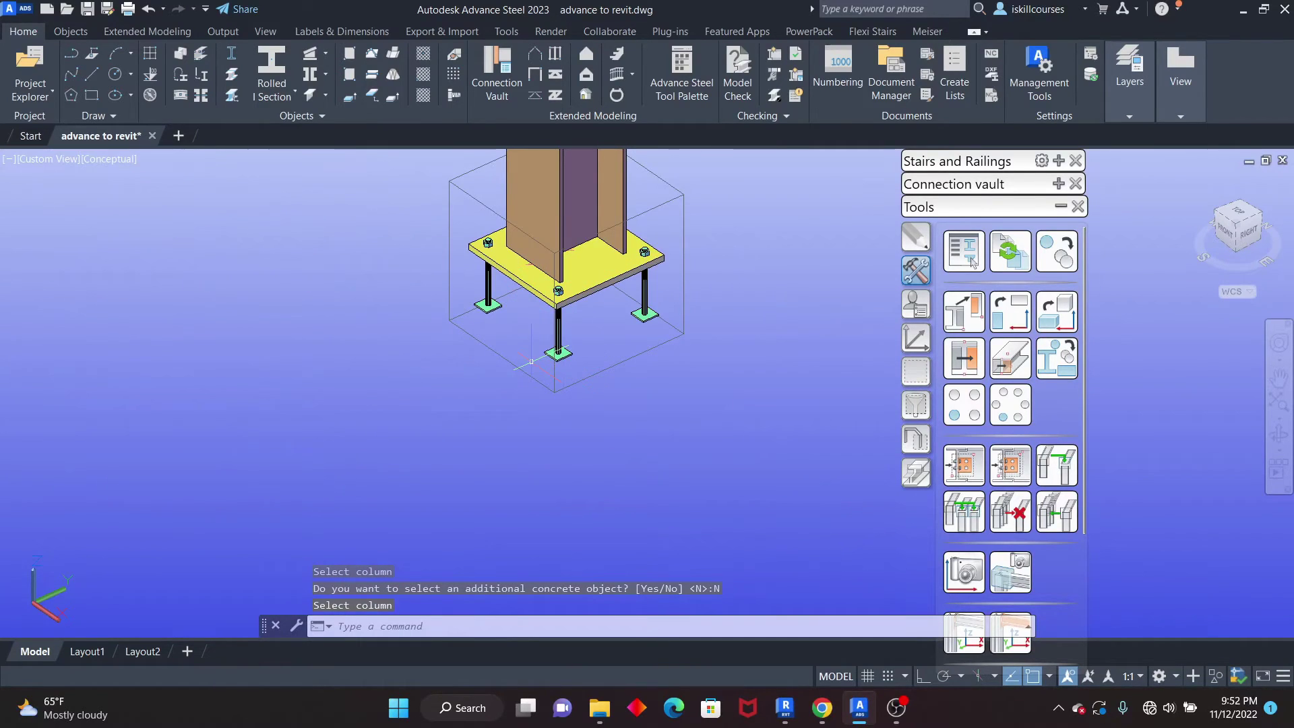
{"action": "left_click", "coordinate": [685, 217]}
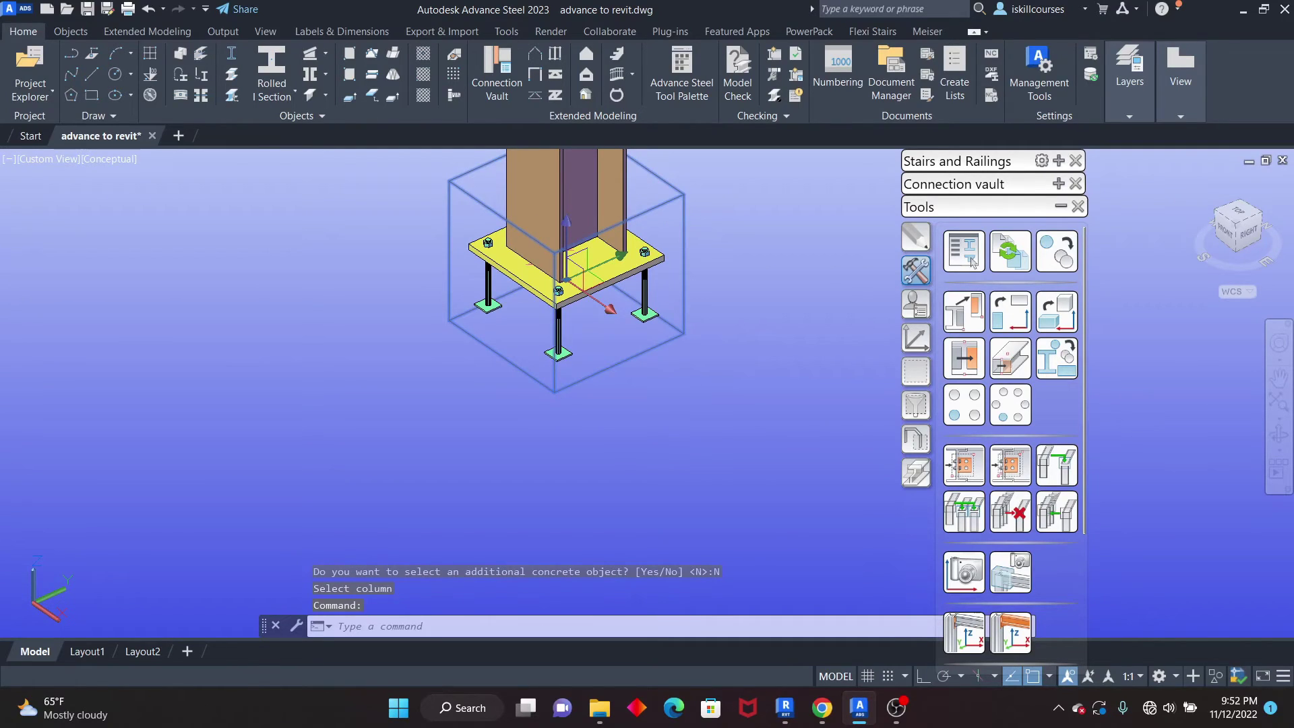
{"action": "left_click", "coordinate": [971, 261]}
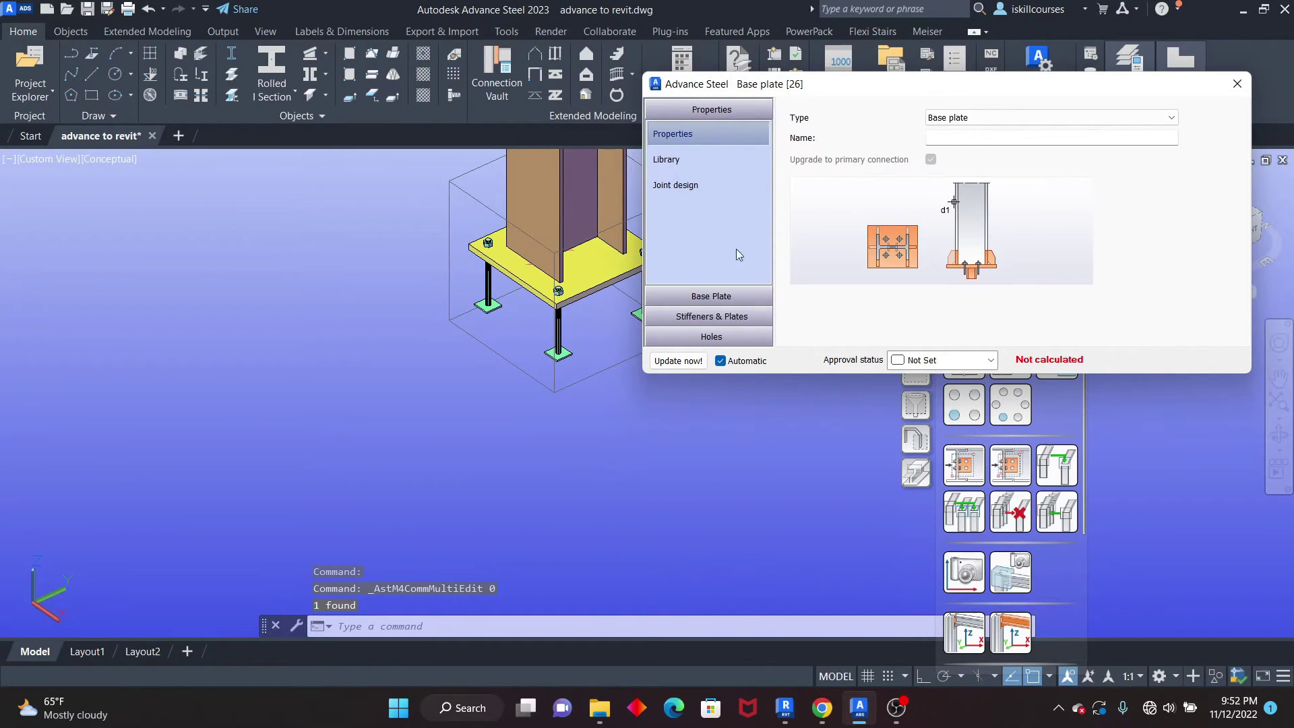
{"action": "left_click", "coordinate": [675, 161]}
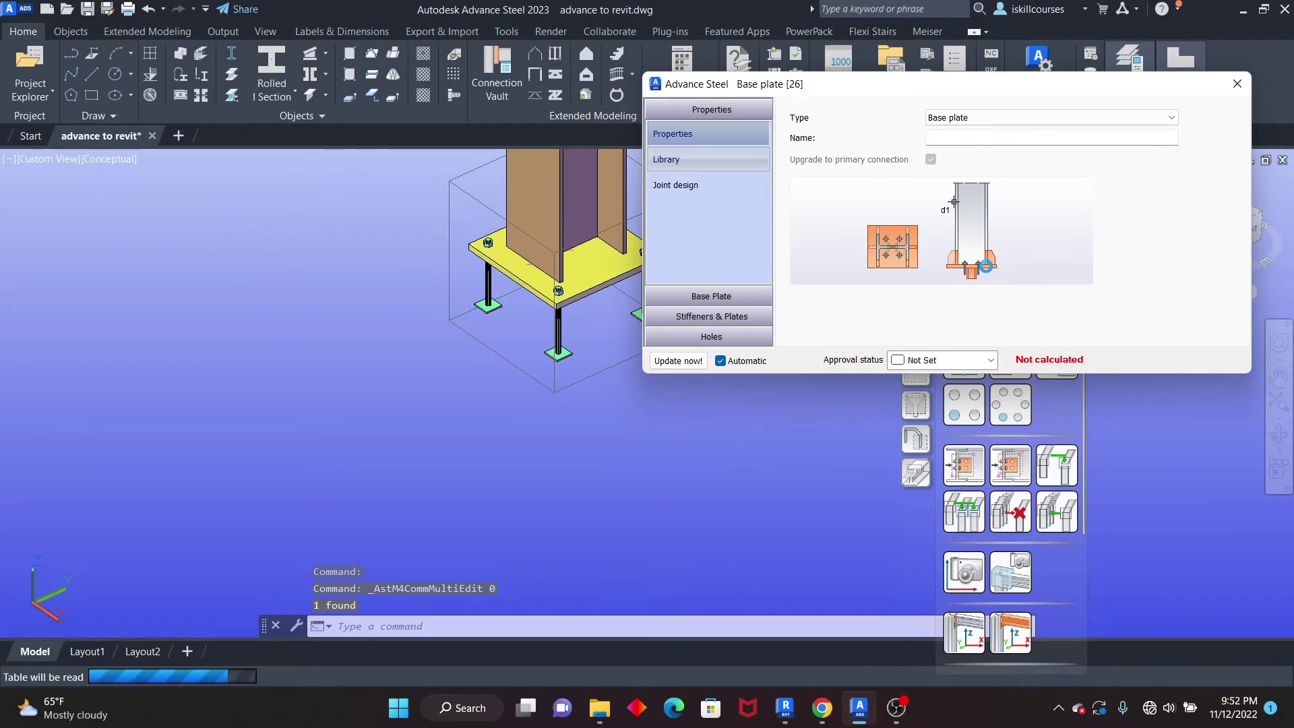
{"action": "scroll", "coordinate": [903, 235], "scroll_direction": "down", "scroll_amount": 15}
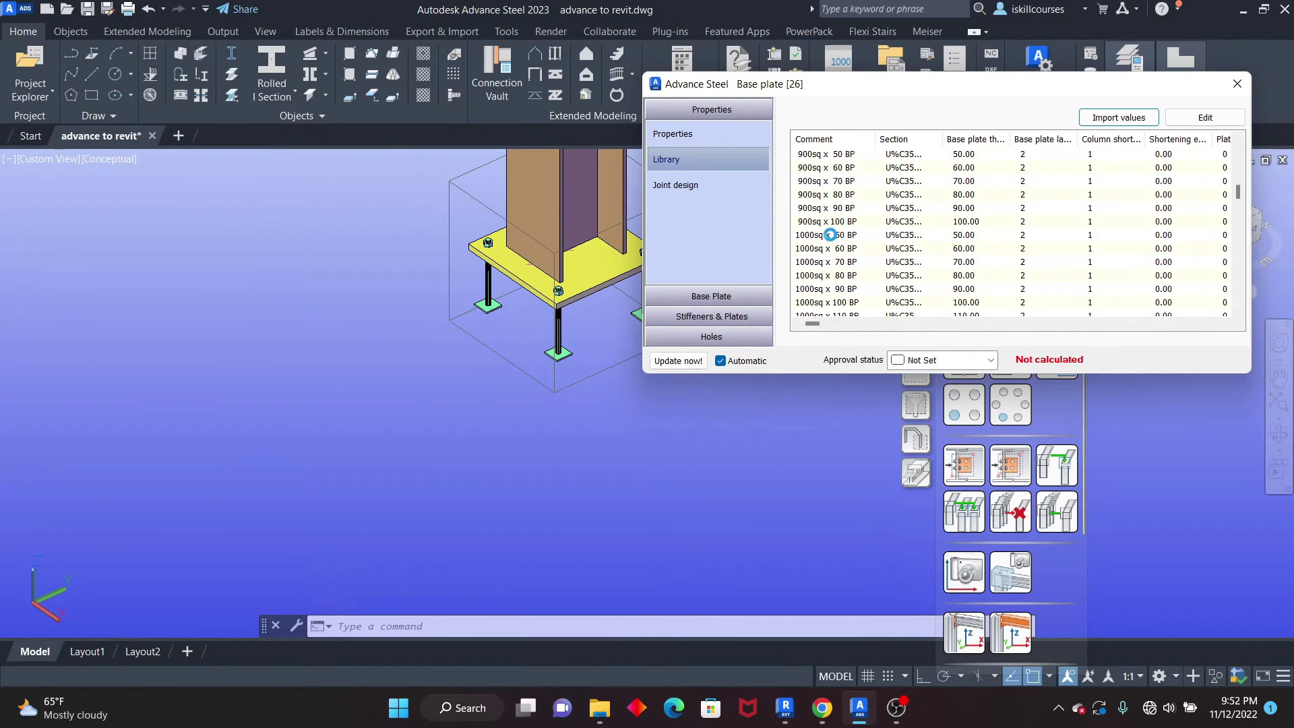
{"action": "left_click", "coordinate": [830, 234]}
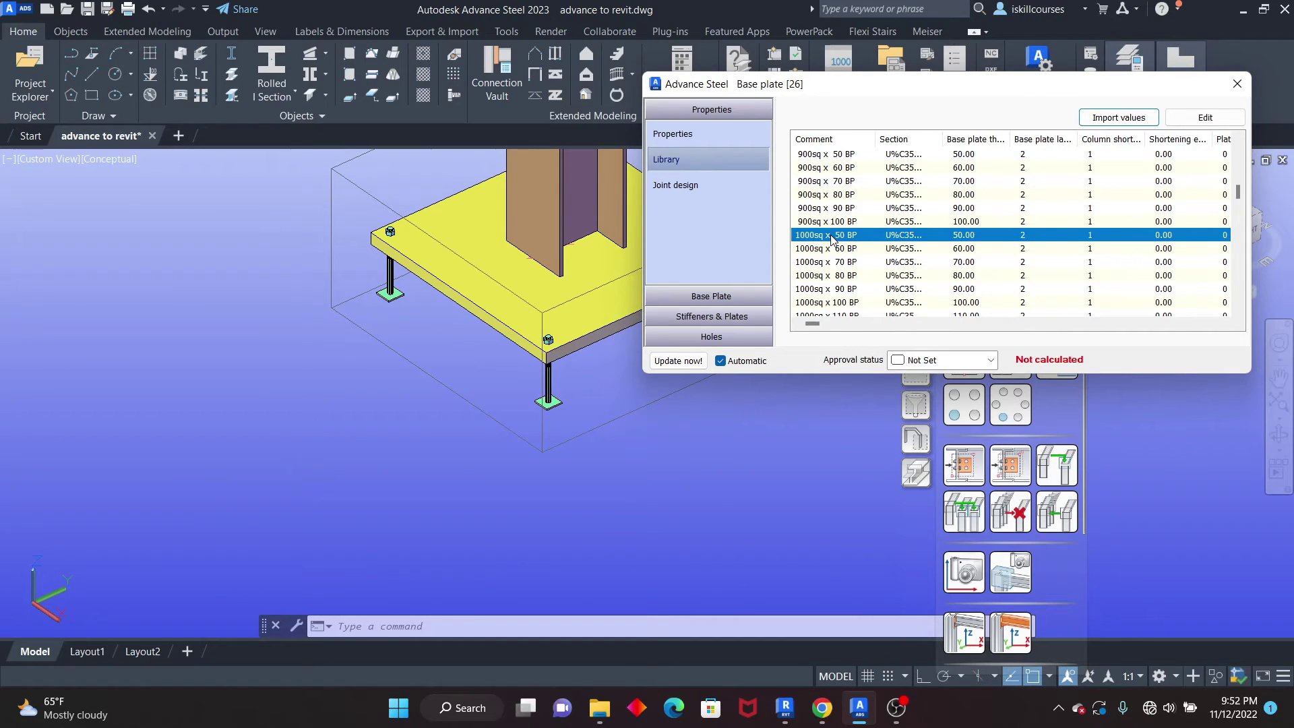
{"action": "scroll", "coordinate": [345, 403], "scroll_direction": "down", "scroll_amount": 5}
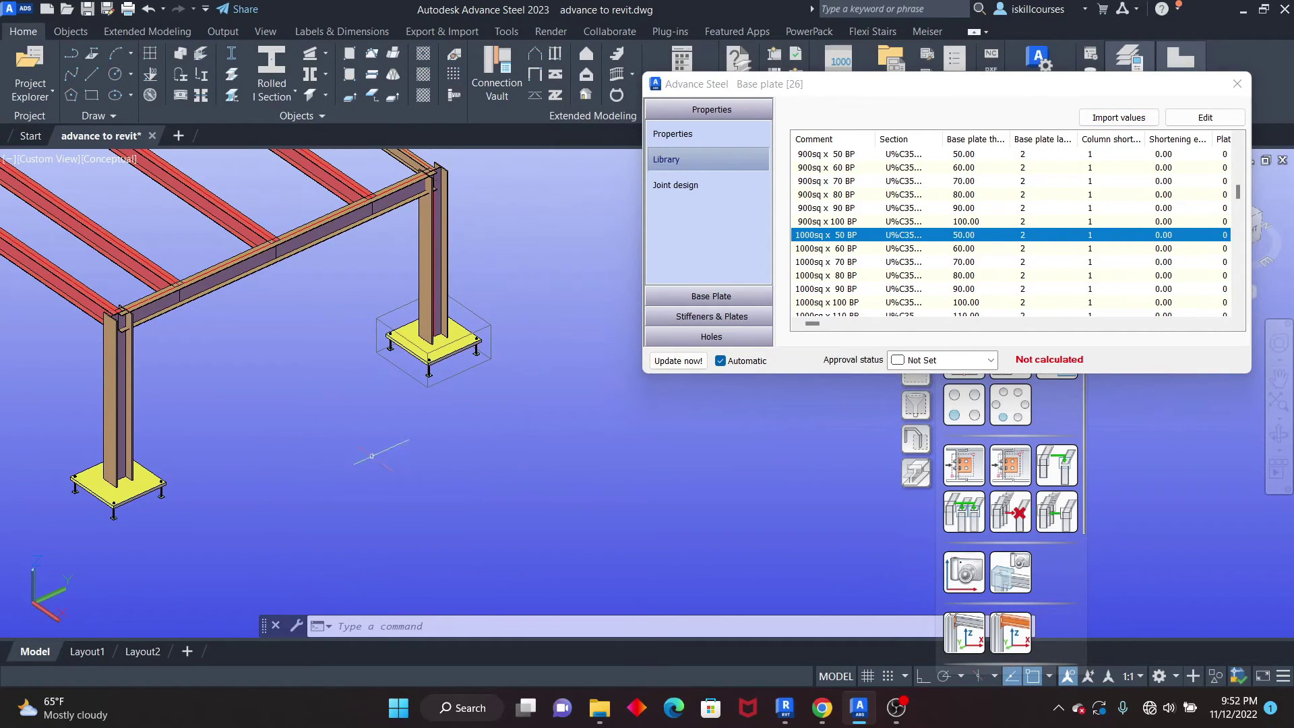
{"action": "scroll", "coordinate": [283, 465], "scroll_direction": "up", "scroll_amount": 5}
{"action": "scroll", "coordinate": [341, 474], "scroll_direction": "down", "scroll_amount": 2}
{"action": "scroll", "coordinate": [340, 473], "scroll_direction": "down", "scroll_amount": 3}
{"action": "scroll", "coordinate": [370, 388], "scroll_direction": "up", "scroll_amount": 10}
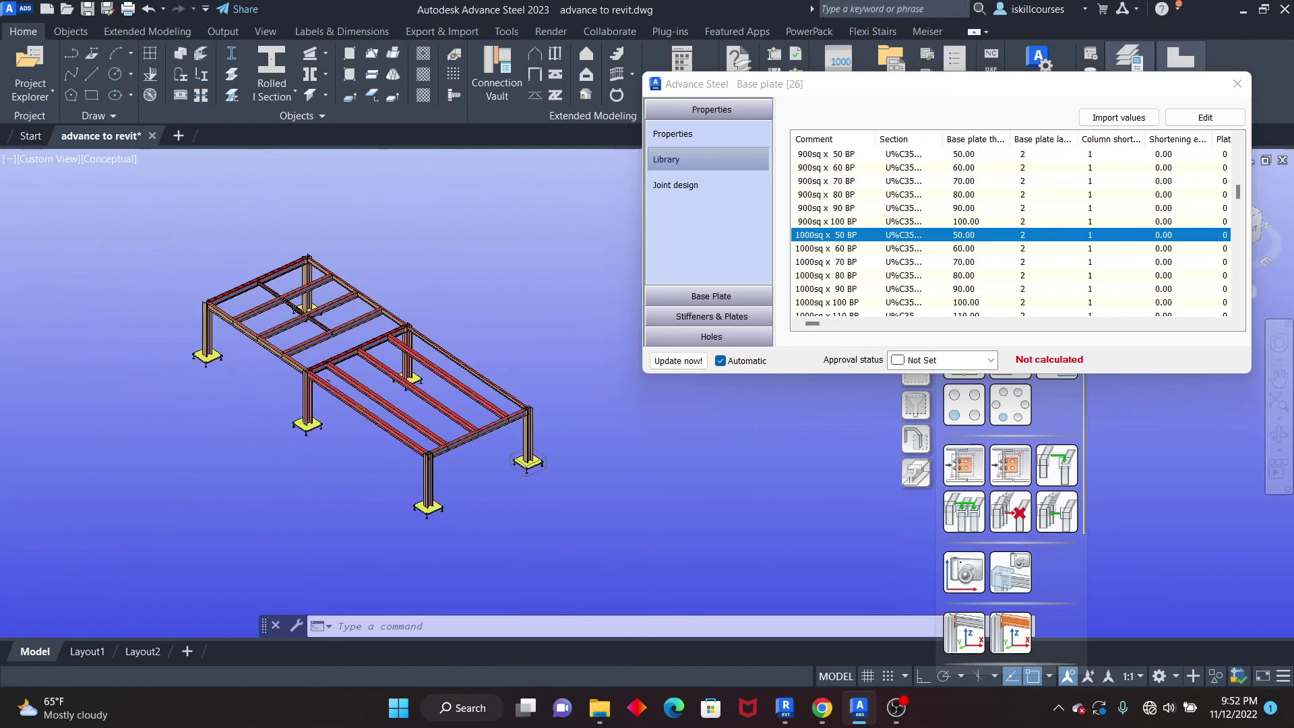
{"action": "scroll", "coordinate": [369, 388], "scroll_direction": "down", "scroll_amount": 6}
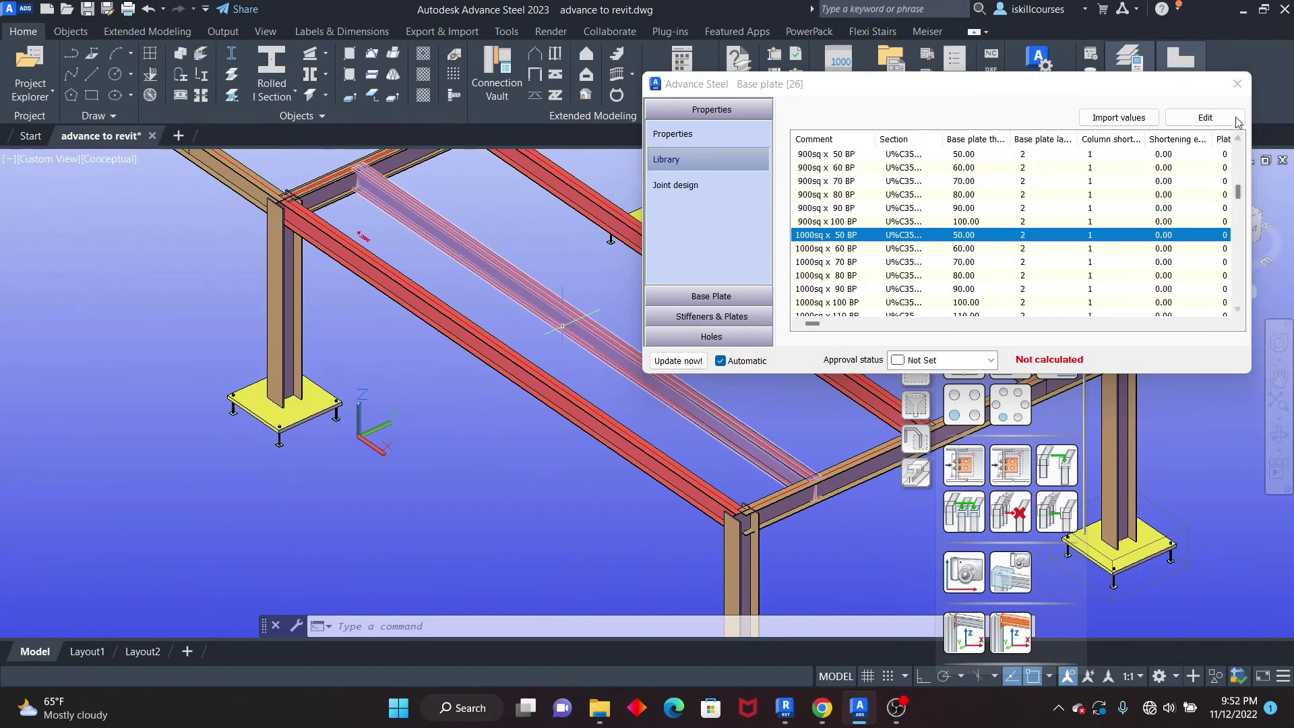
{"action": "left_click", "coordinate": [1237, 83]}
Examine the base plates at all columns and the beams across the steel frame
{"action": "scroll", "coordinate": [584, 472], "scroll_direction": "down", "scroll_amount": 6}
{"action": "scroll", "coordinate": [583, 472], "scroll_direction": "up", "scroll_amount": 6}
{"action": "scroll", "coordinate": [584, 472], "scroll_direction": "up", "scroll_amount": 2}
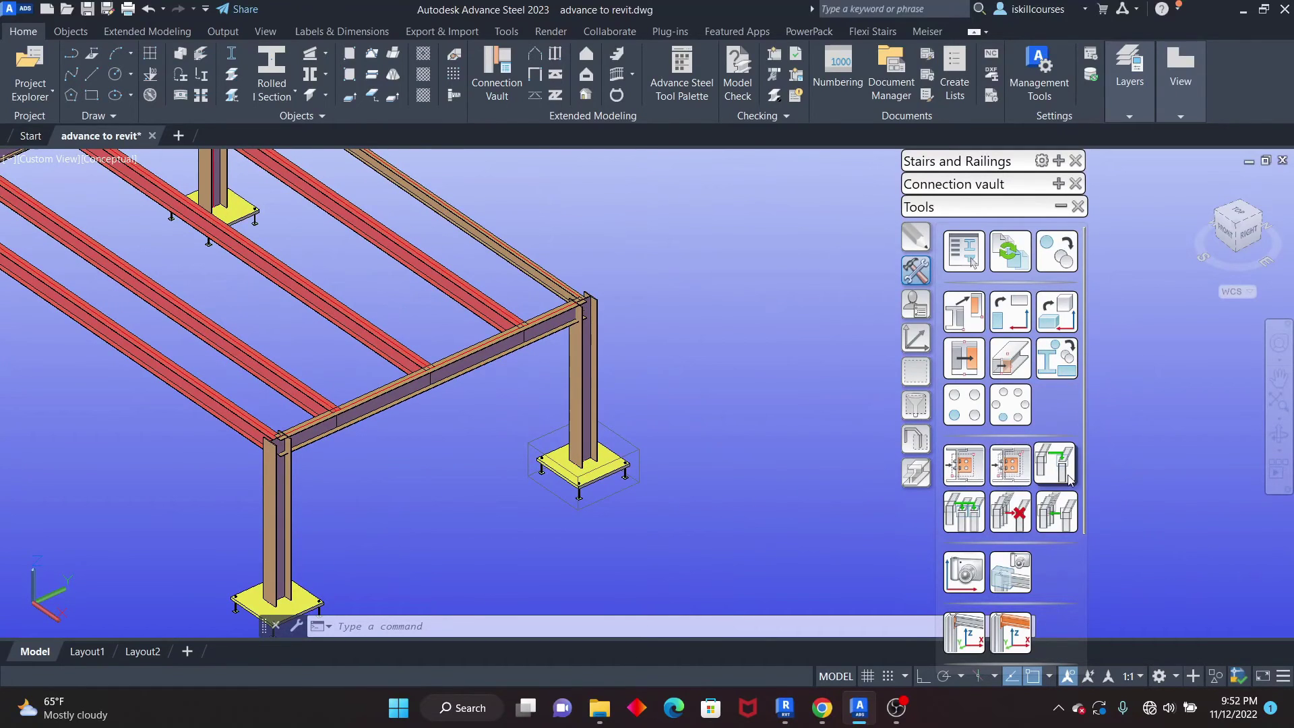
{"action": "scroll", "coordinate": [586, 425], "scroll_direction": "down", "scroll_amount": 5}
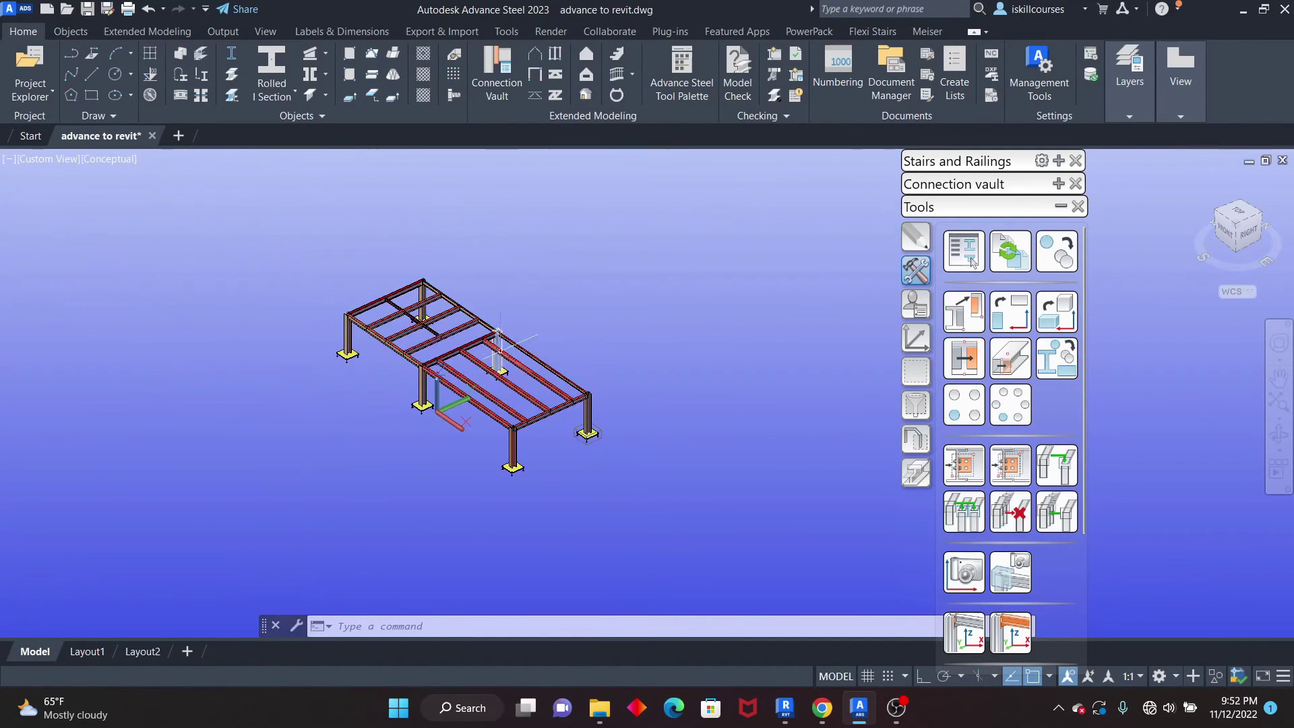
{"action": "scroll", "coordinate": [499, 332], "scroll_direction": "up", "scroll_amount": 5}
{"action": "scroll", "coordinate": [161, 344], "scroll_direction": "down", "scroll_amount": 4}
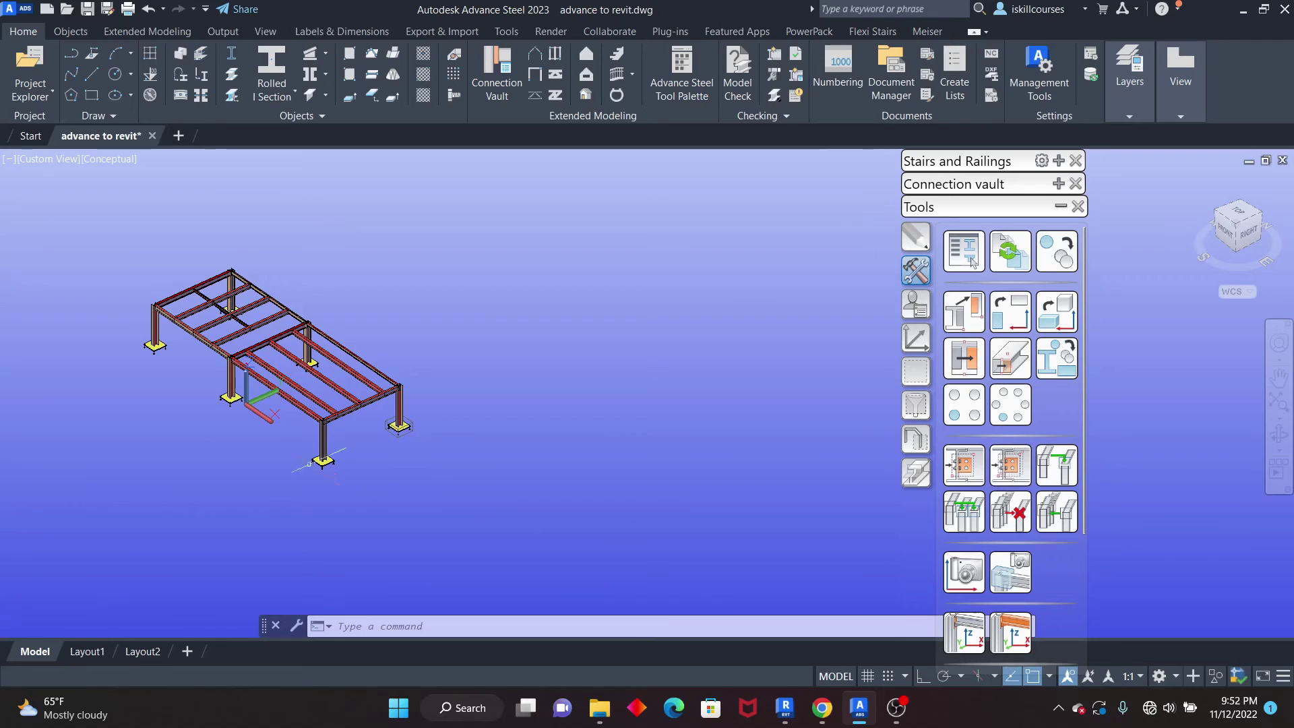
{"action": "scroll", "coordinate": [302, 374], "scroll_direction": "up", "scroll_amount": 8}
{"action": "scroll", "coordinate": [303, 375], "scroll_direction": "down", "scroll_amount": 10}
{"action": "scroll", "coordinate": [493, 461], "scroll_direction": "up", "scroll_amount": 8}
{"action": "scroll", "coordinate": [493, 461], "scroll_direction": "down", "scroll_amount": 8}
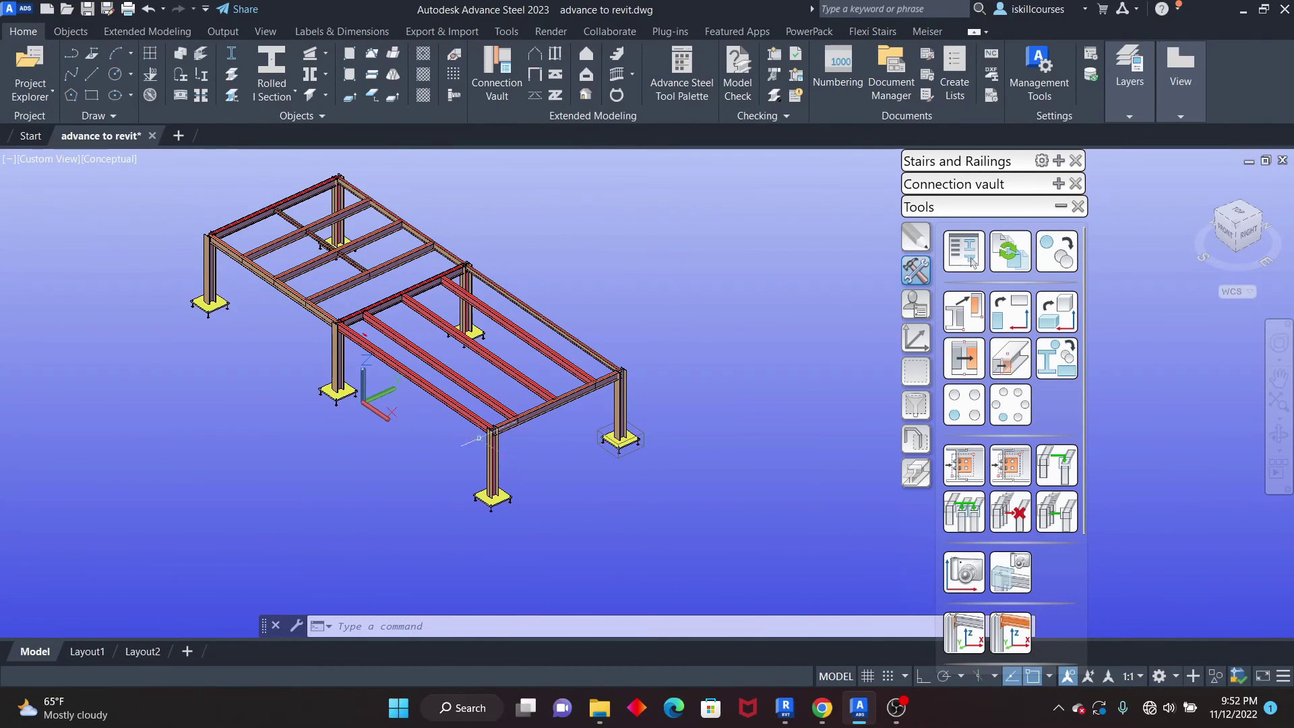
{"action": "scroll", "coordinate": [429, 337], "scroll_direction": "up", "scroll_amount": 5}
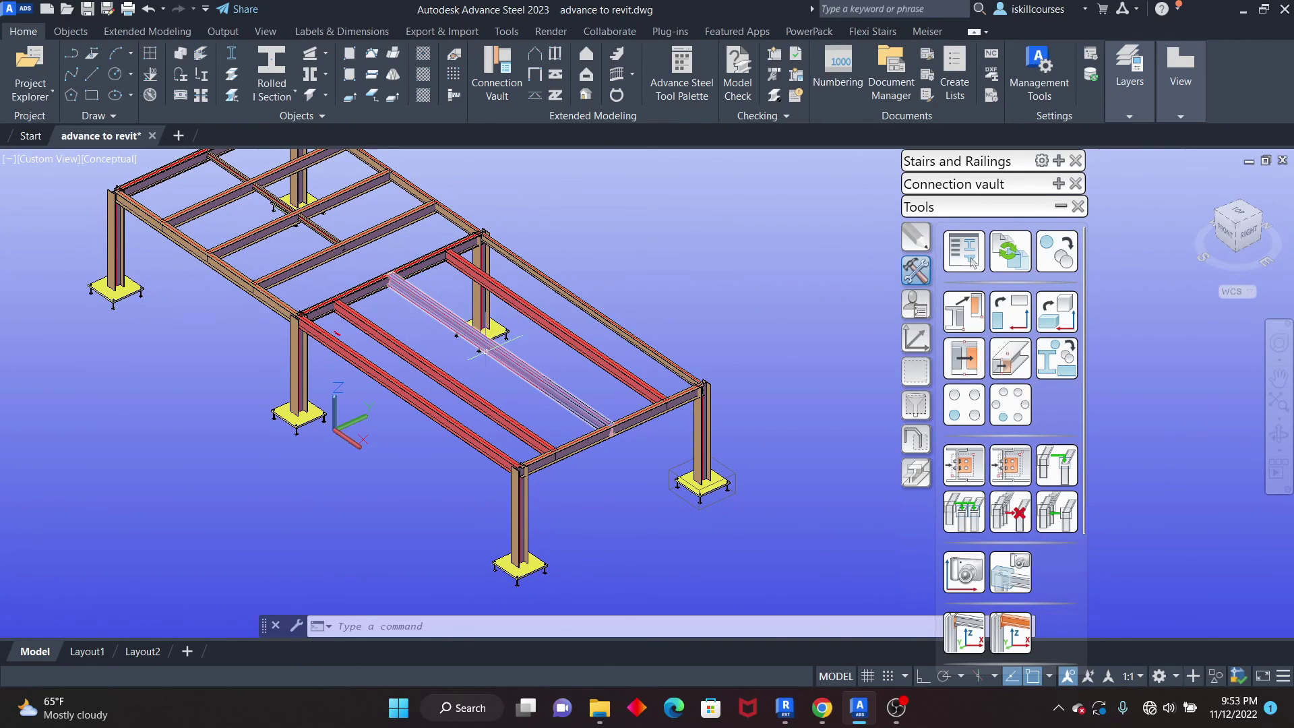
{"action": "scroll", "coordinate": [463, 338], "scroll_direction": "down", "scroll_amount": 3}
{"action": "scroll", "coordinate": [462, 338], "scroll_direction": "up", "scroll_amount": 5}
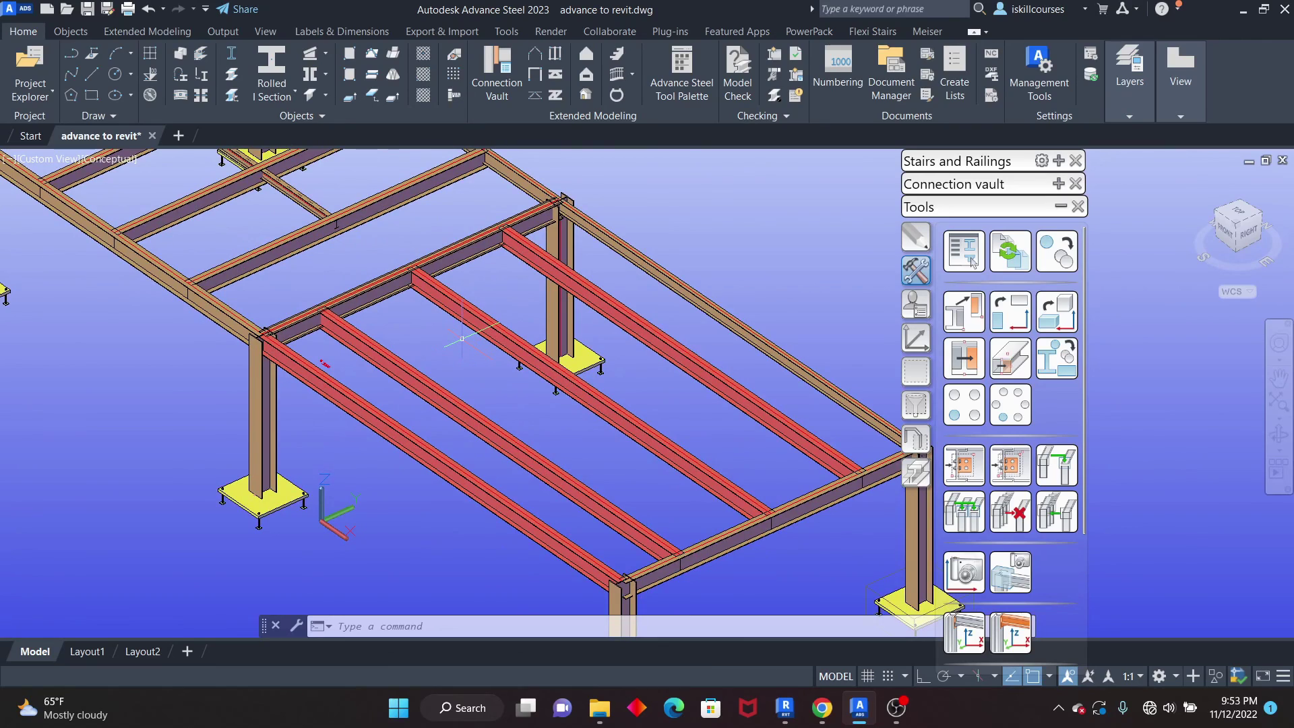